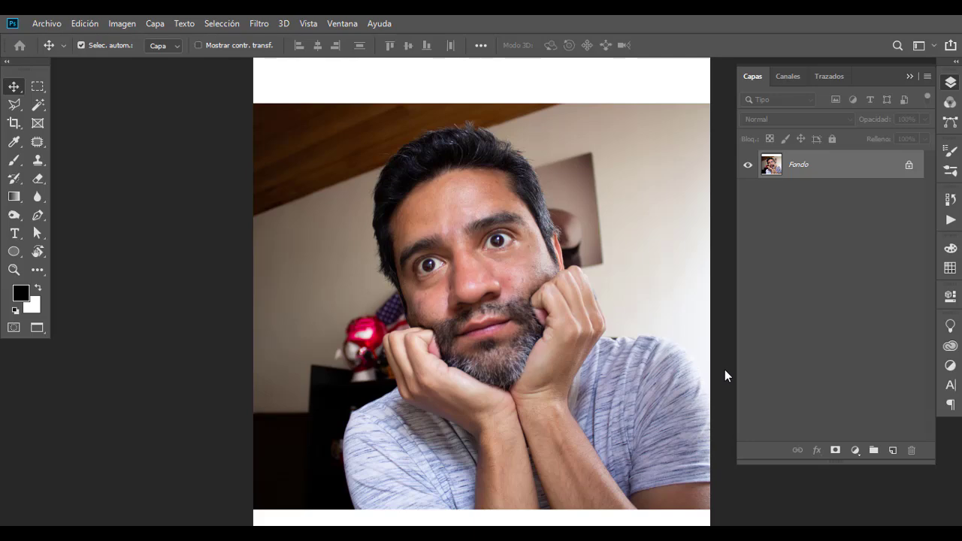
Display the saved 'general' path outline from the Trazados panel.
key(ctrl+plus)
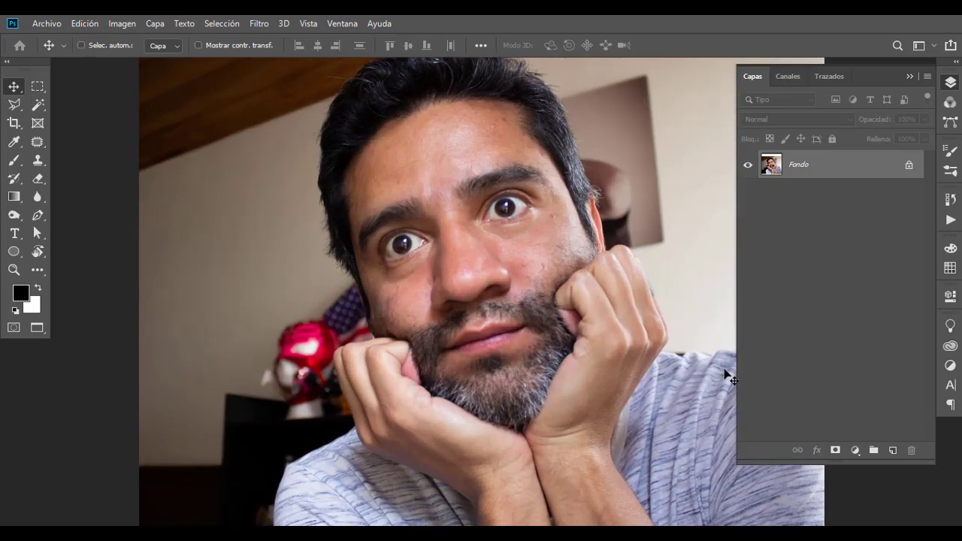
key(ctrl+minus)
click(829, 76)
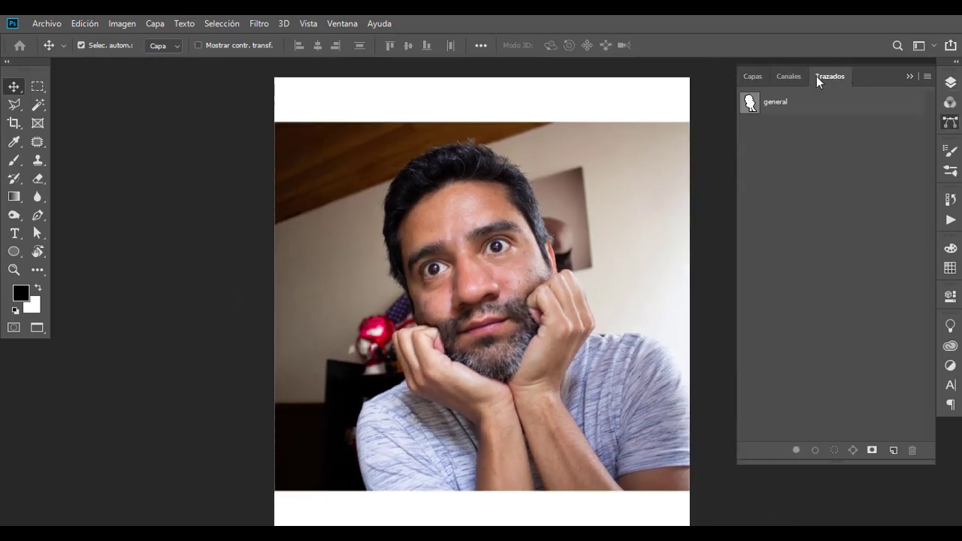
click(798, 101)
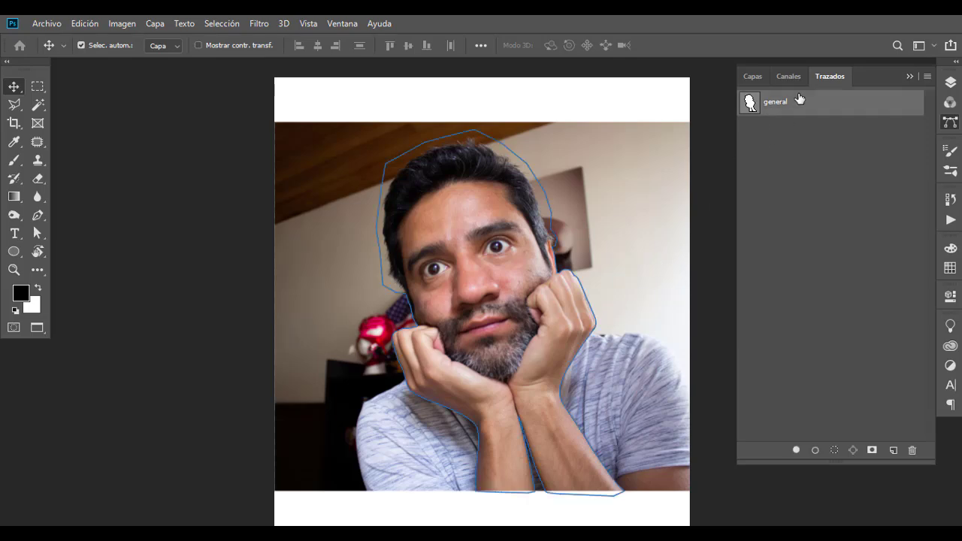
Inspect the path around the hands, forearms, head and eyes, then fit the image on screen.
mouse_move(469, 448)
mouse_down()
mouse_move(546, 448)
mouse_move(523, 446)
mouse_up()
mouse_move(364, 305)
mouse_down()
mouse_move(380, 294)
mouse_move(369, 230)
mouse_move(371, 281)
mouse_move(343, 237)
mouse_move(283, 185)
mouse_up()
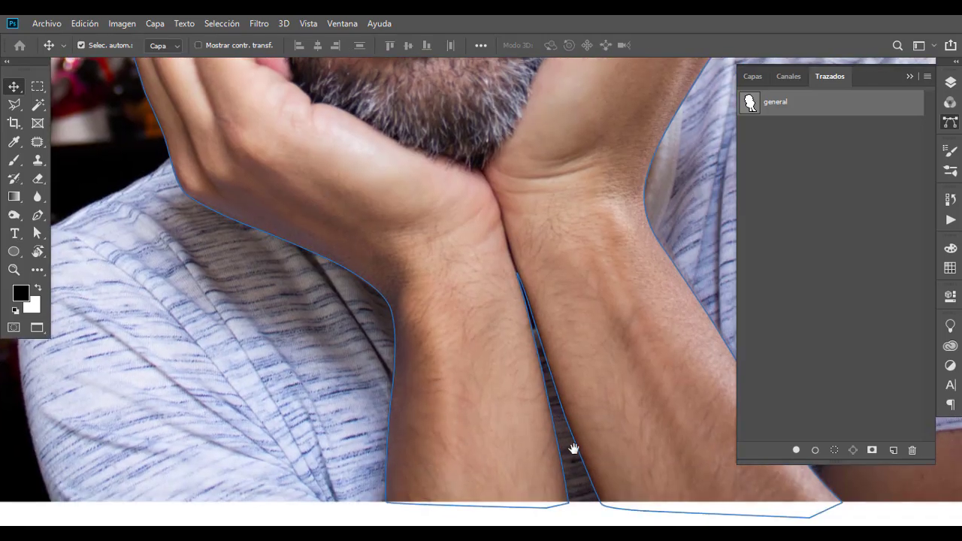
drag(573, 447, 322, 419)
mouse_move(386, 281)
mouse_down()
mouse_move(333, 257)
mouse_move(537, 451)
mouse_up()
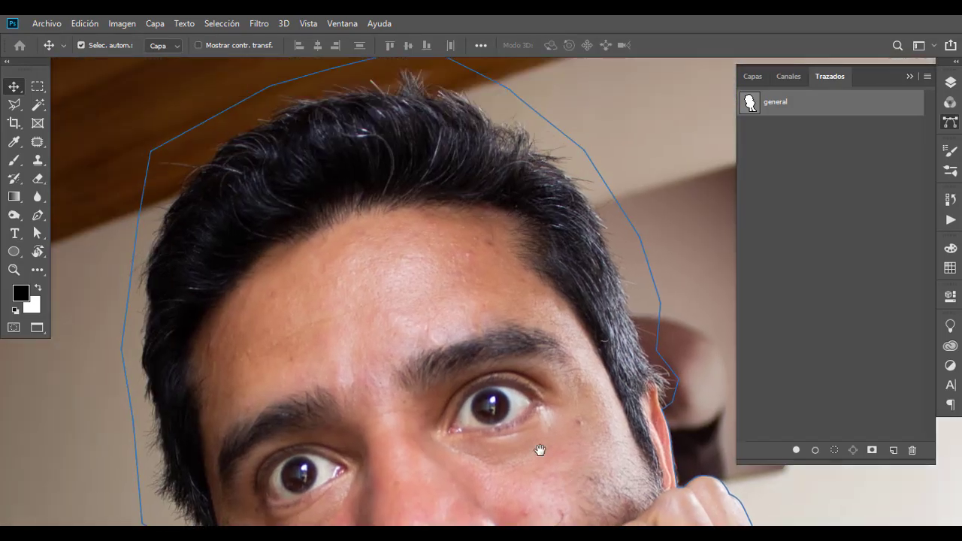
drag(180, 423, 225, 294)
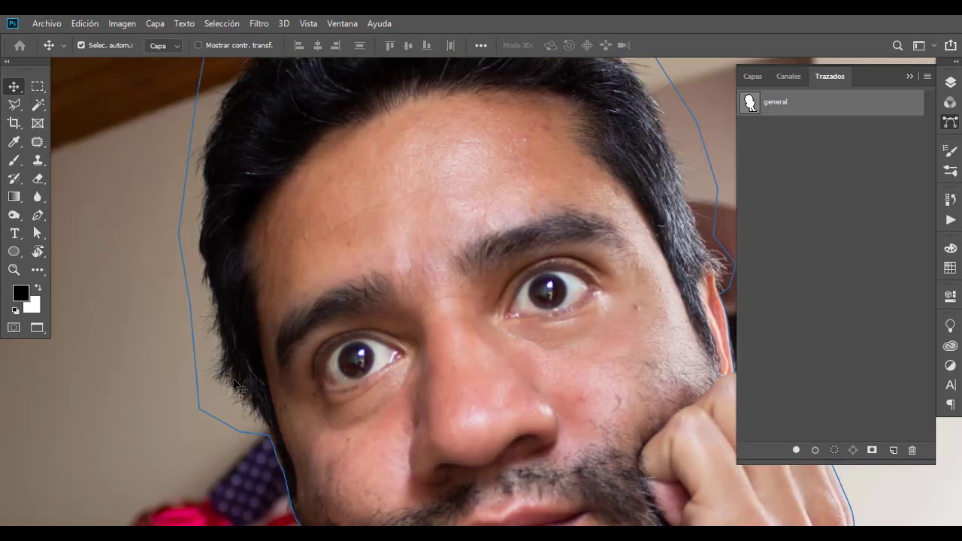
drag(207, 244, 209, 252)
scroll(210, 253, up, 3)
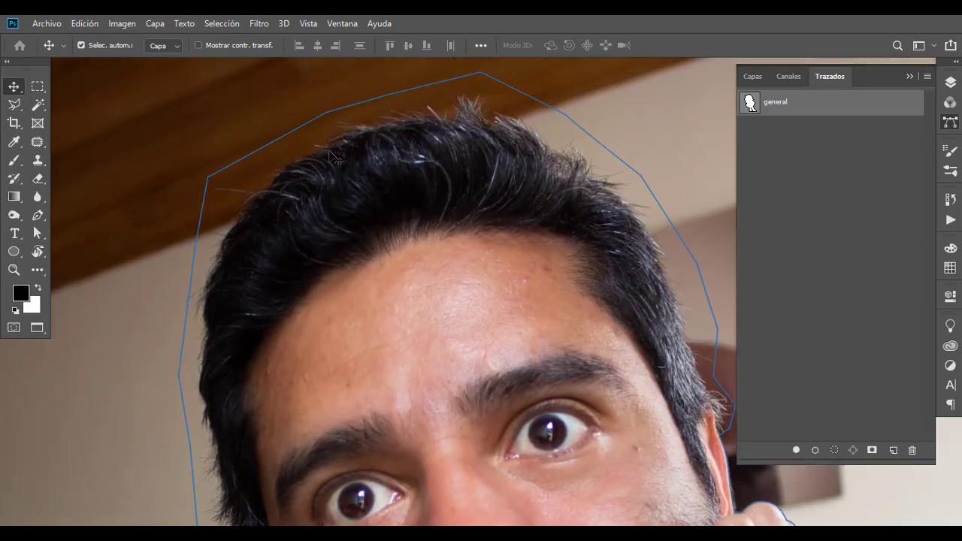
drag(691, 333, 635, 252)
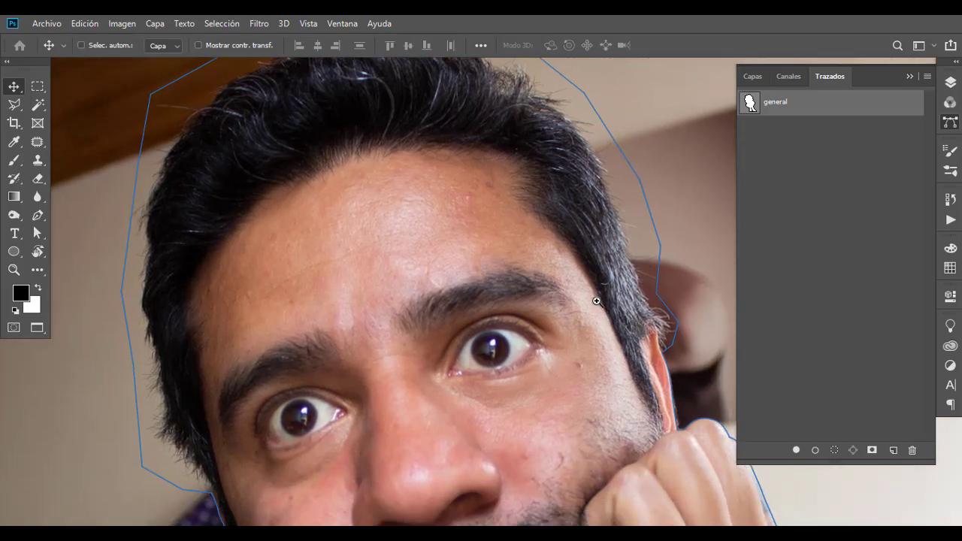
mouse_move(554, 316)
mouse_down()
mouse_move(537, 312)
mouse_move(470, 343)
mouse_move(432, 239)
mouse_up()
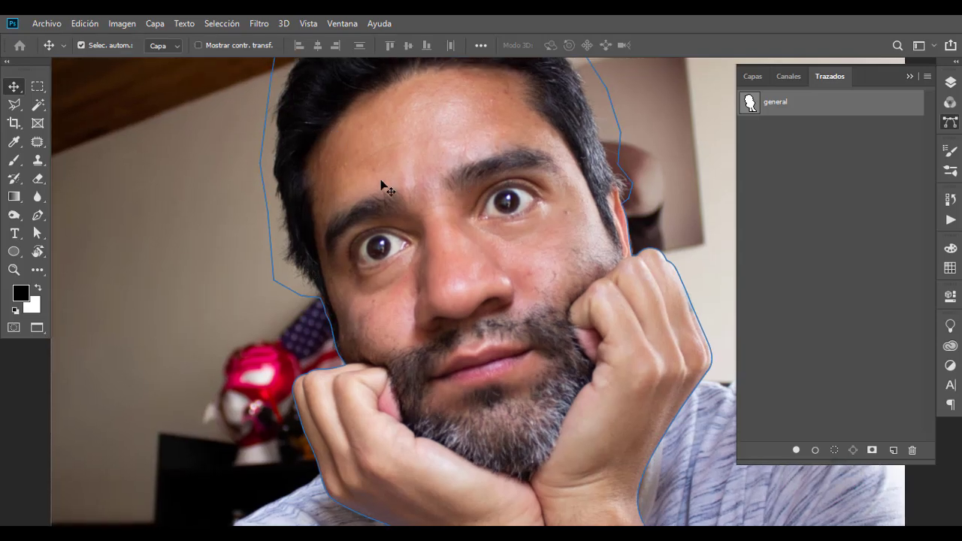
key(ctrl+0)
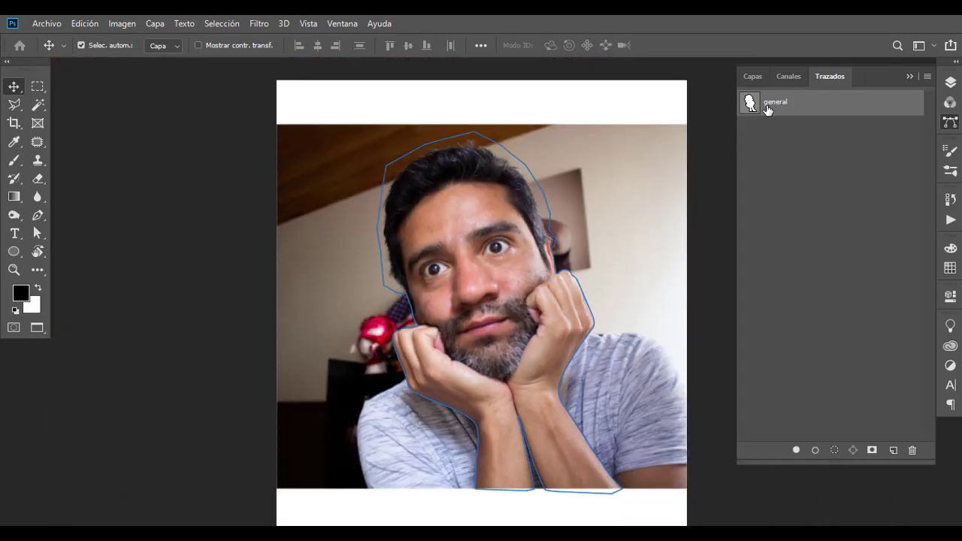
Load the 'general' path as a selection, copy it to Capa 1, and hide Fondo.
click(753, 76)
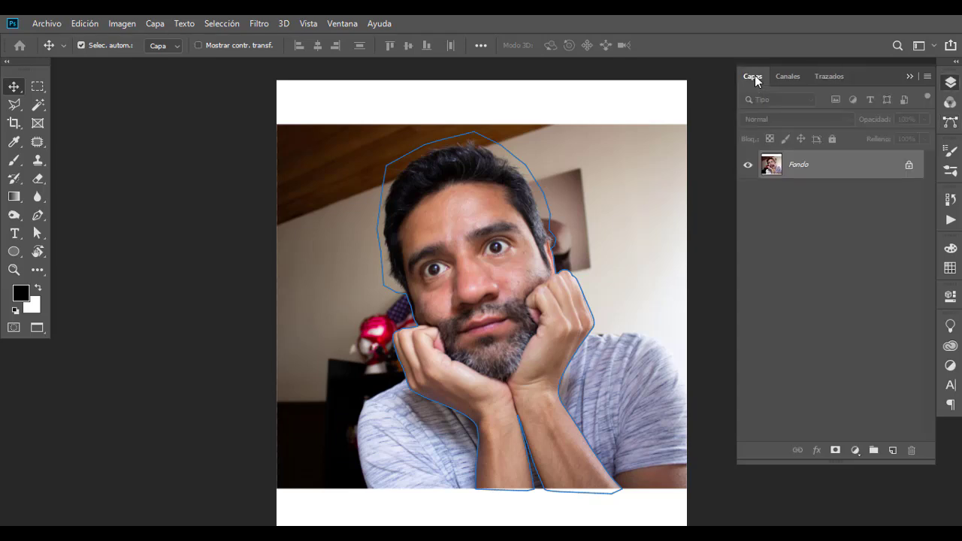
key(ctrl+Return)
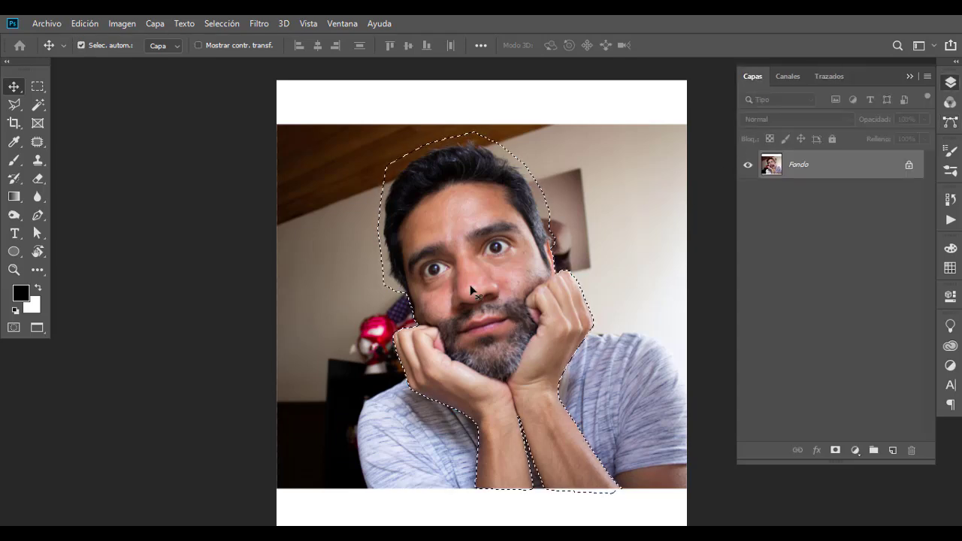
key(ctrl+j)
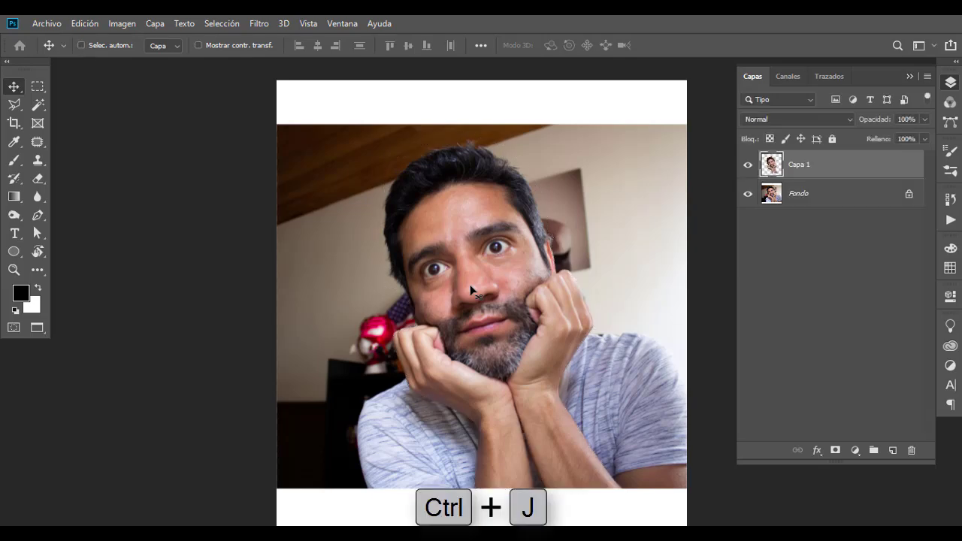
click(748, 197)
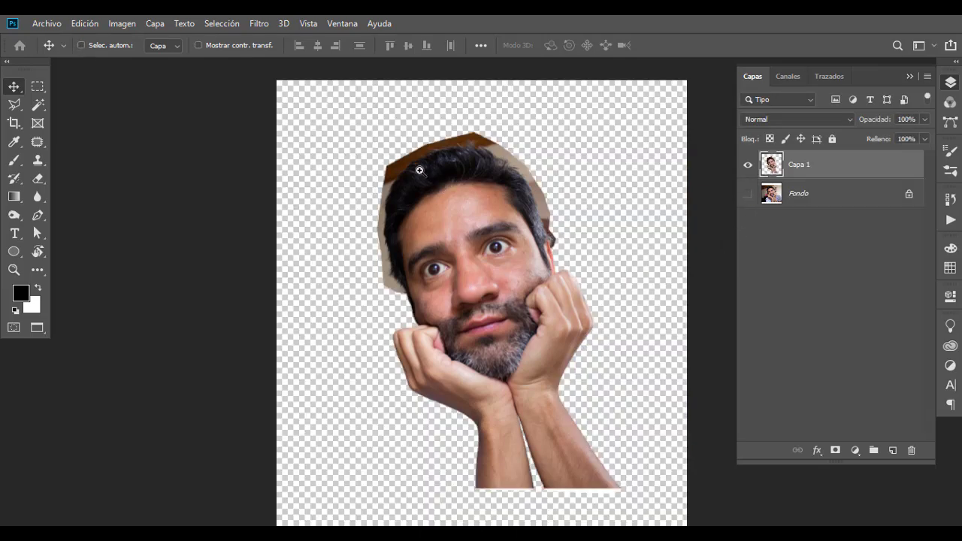
scroll(421, 163, up, 3)
scroll(526, 240, right, 2)
scroll(485, 255, right, 1)
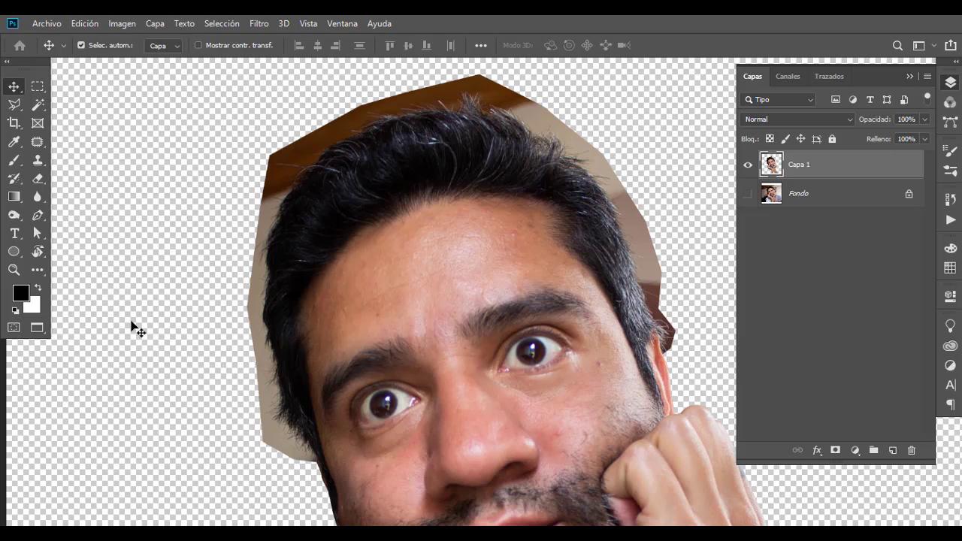
Select the Background Eraser tool from the eraser flyout.
click(41, 183)
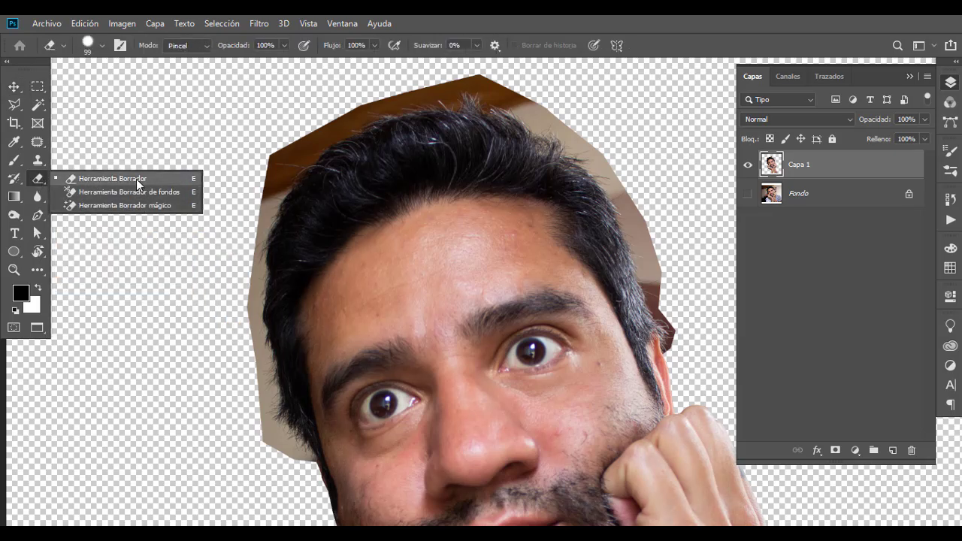
click(178, 193)
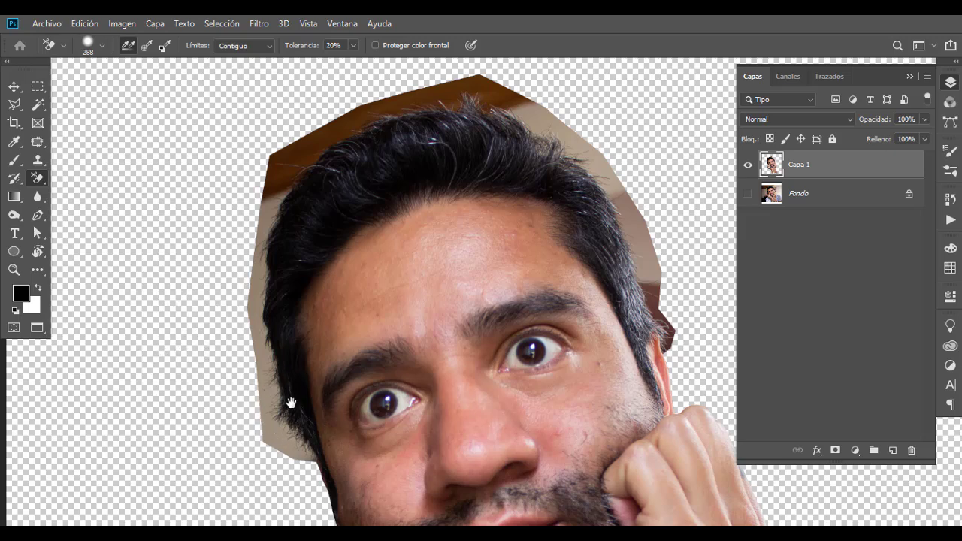
drag(290, 401, 279, 316)
scroll(266, 350, up, 2)
scroll(270, 358, up, 2)
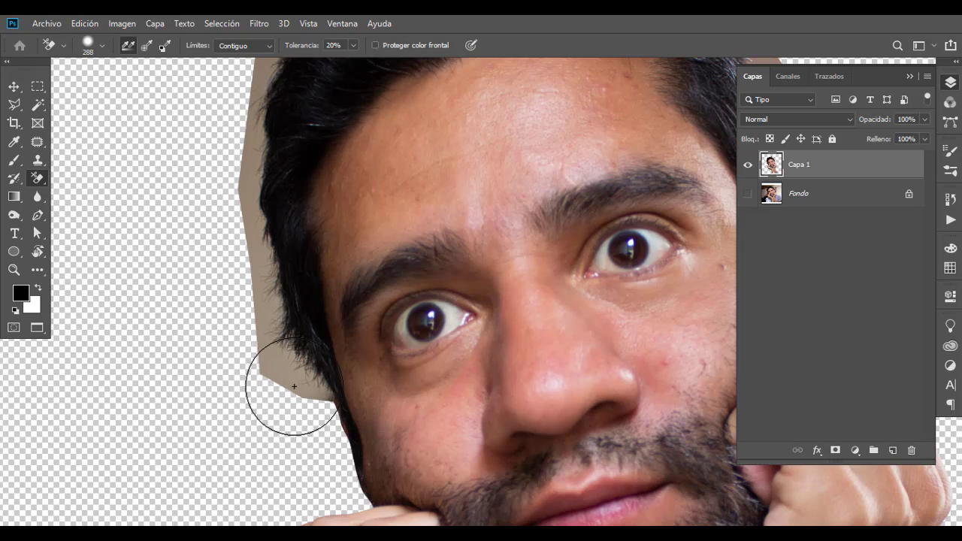
Erase the beige strip beside the face and hairline with a 357 px brush.
click(293, 386)
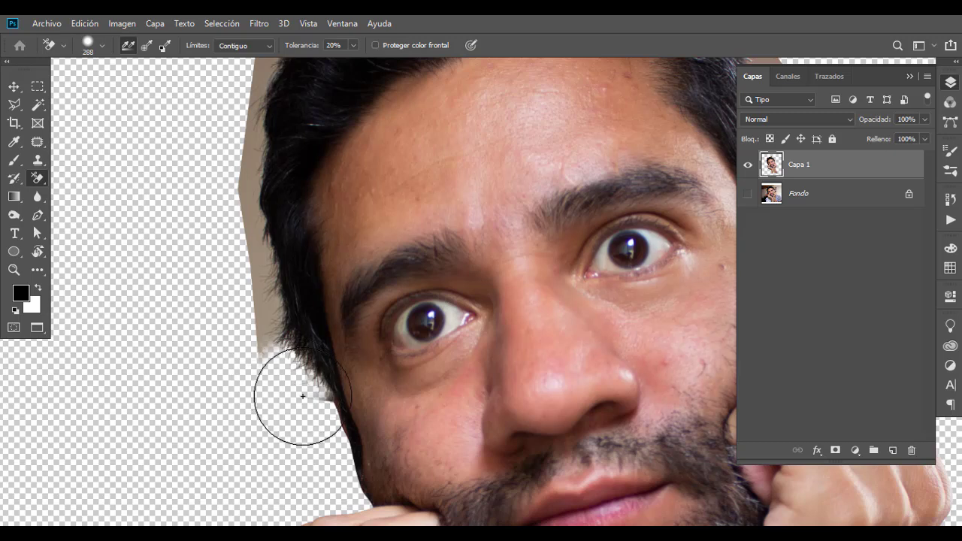
drag(277, 342, 293, 343)
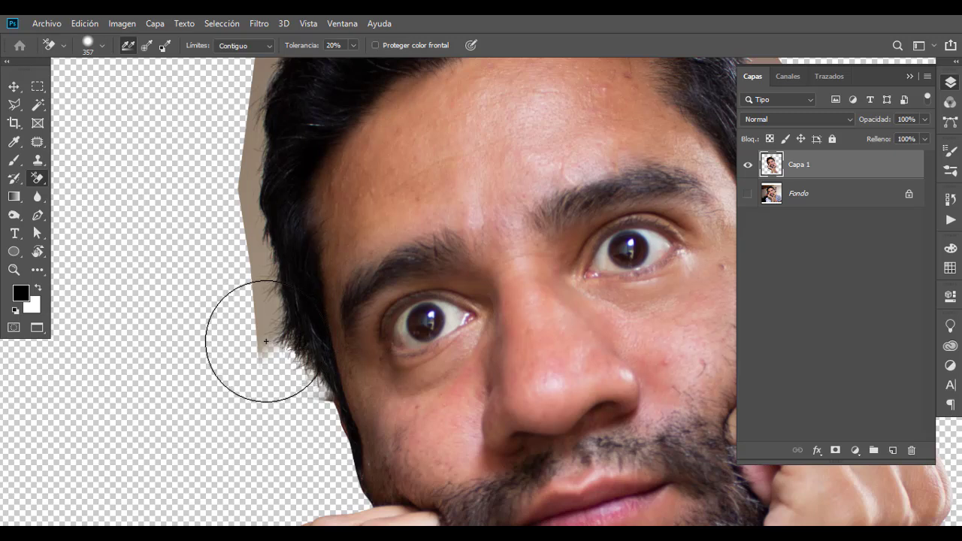
click(262, 342)
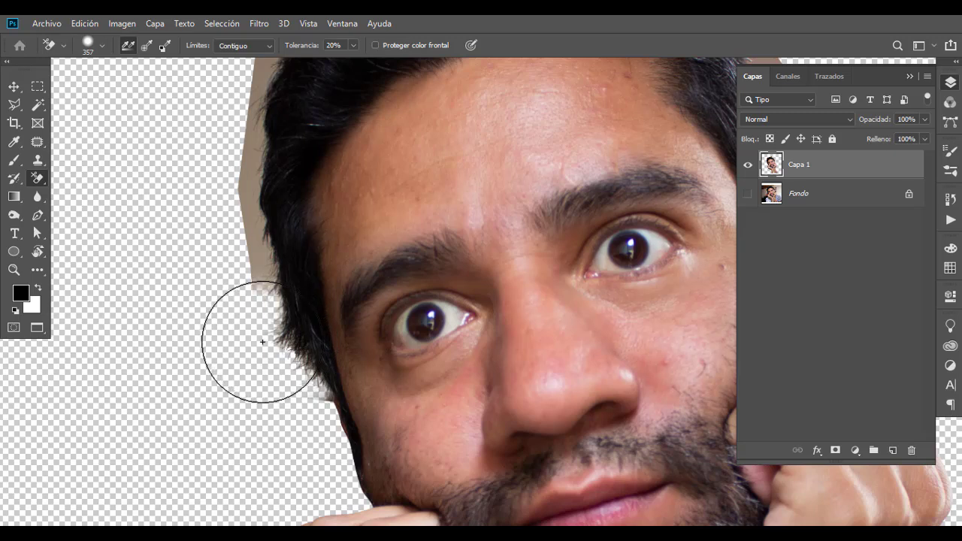
click(244, 267)
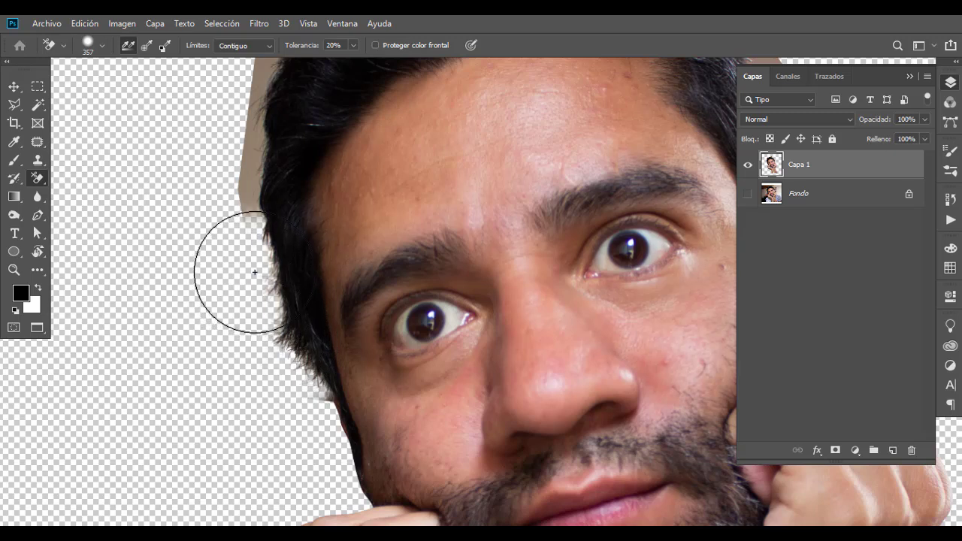
click(236, 191)
drag(251, 155, 269, 350)
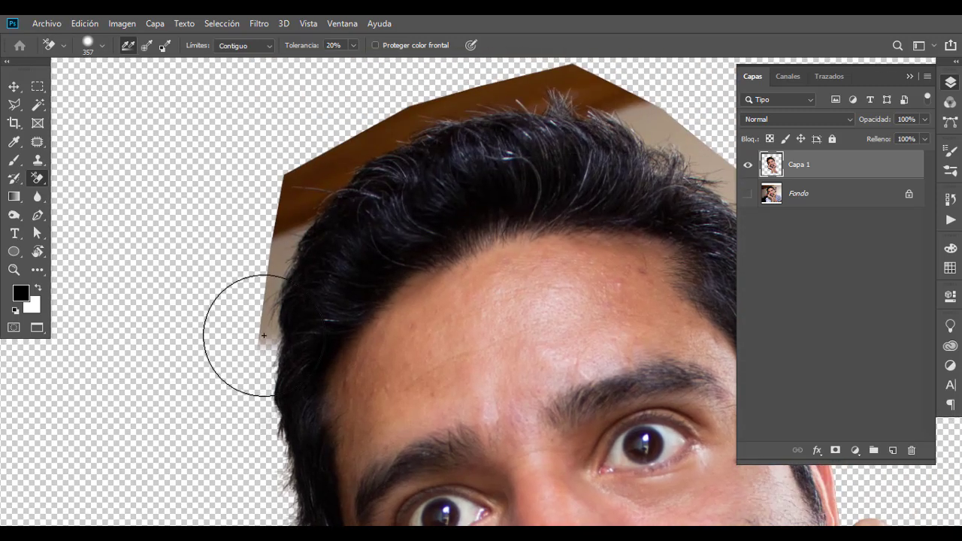
Erase beige left of the hairline, undoing a stroke that faded the hair edge.
click(259, 319)
click(271, 277)
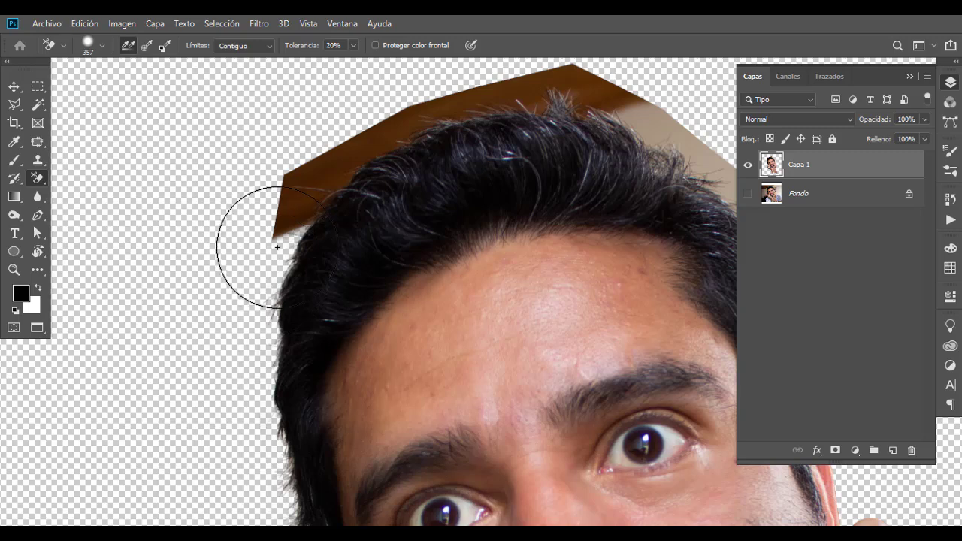
click(297, 225)
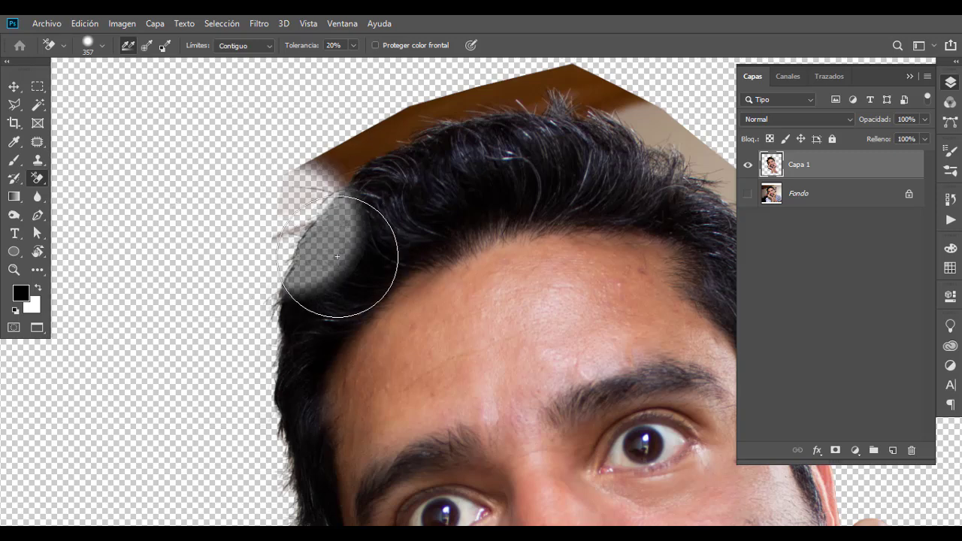
key(ctrl+z)
Erase the brown strip along the right hair edge and shrink the brush to 190.
drag(584, 215, 232, 172)
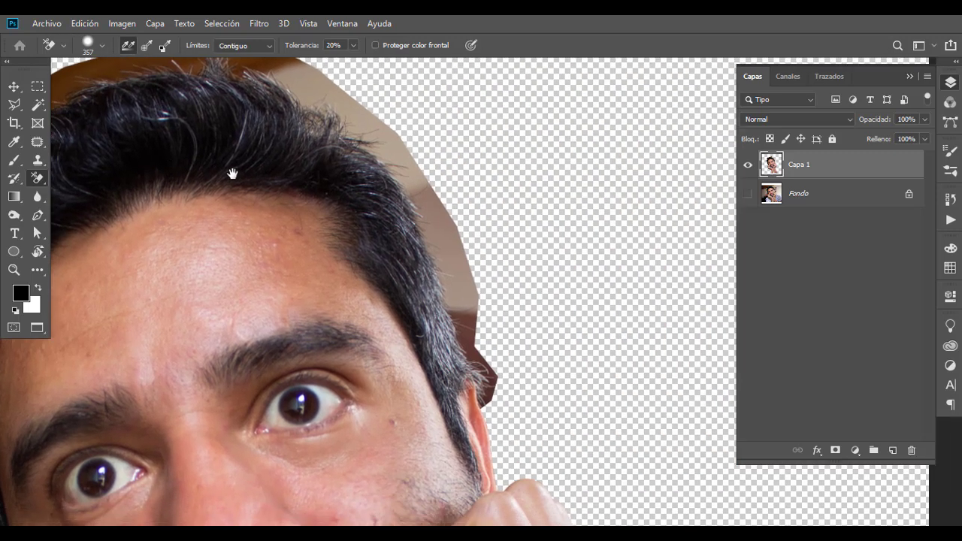
click(458, 277)
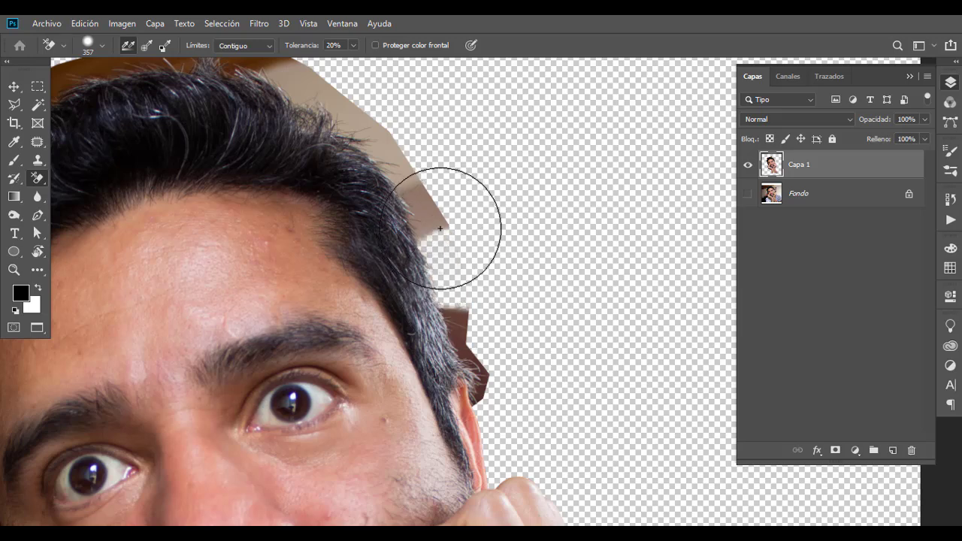
mouse_move(443, 230)
mouse_down()
mouse_move(414, 167)
mouse_move(375, 124)
mouse_move(420, 175)
mouse_up()
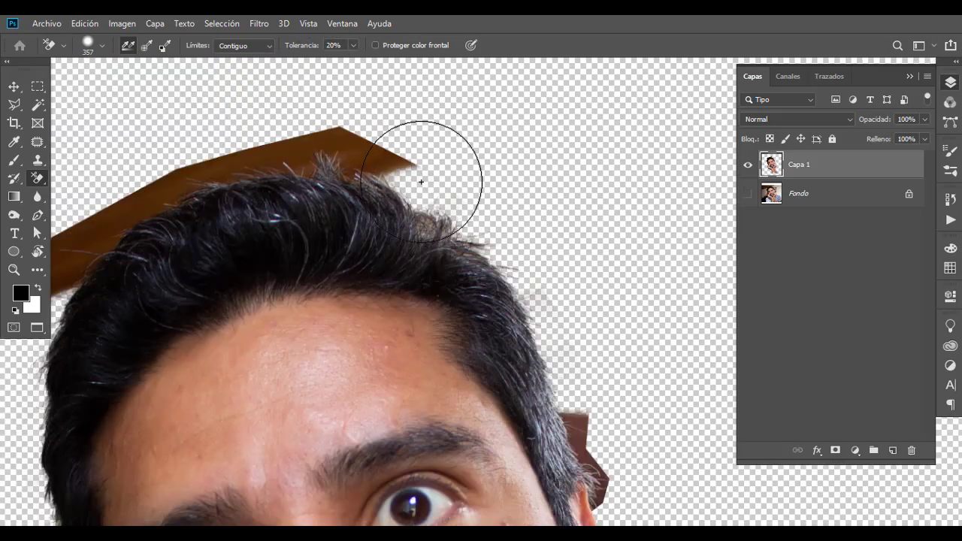
mouse_move(633, 447)
mouse_down()
mouse_move(537, 348)
mouse_move(529, 374)
mouse_move(543, 408)
mouse_move(527, 421)
mouse_up()
drag(457, 154, 664, 279)
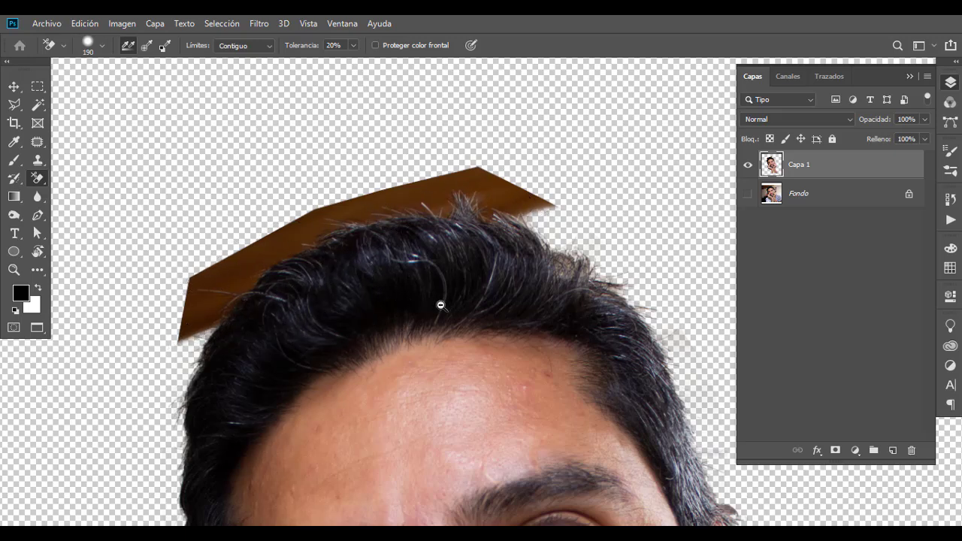
drag(440, 305, 406, 276)
Use Selección > Gama de colores, sampling the brown shape above the hair at Tolerancia 50.
key(v)
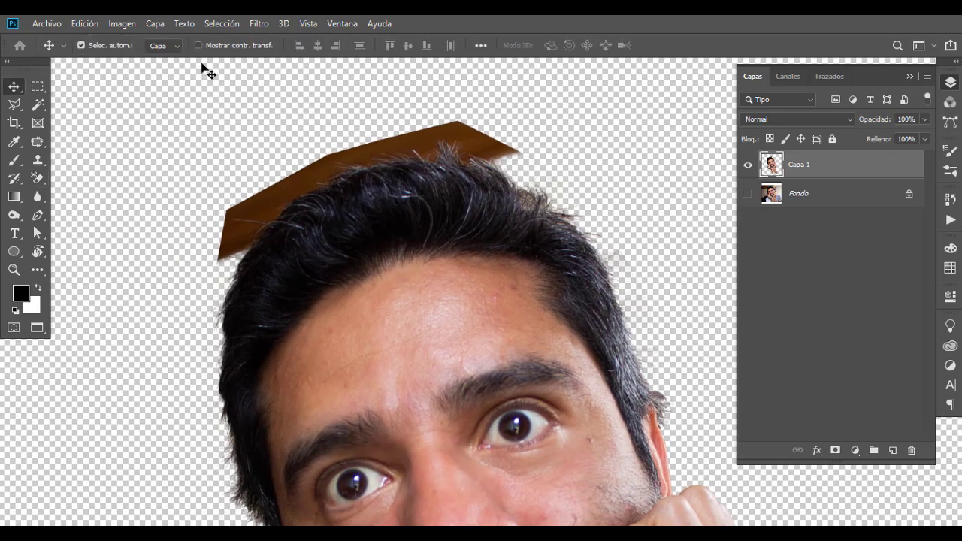
click(216, 23)
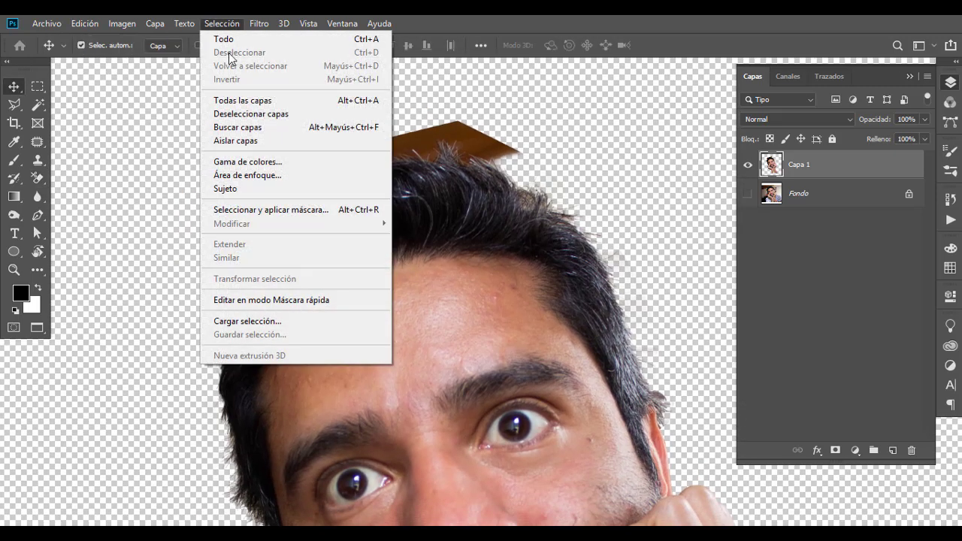
click(311, 162)
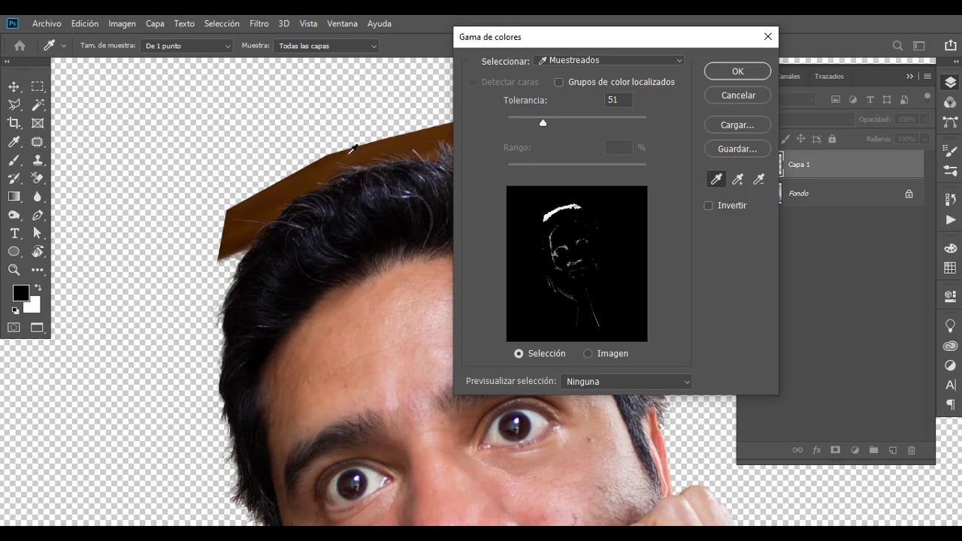
click(292, 186)
click(379, 342)
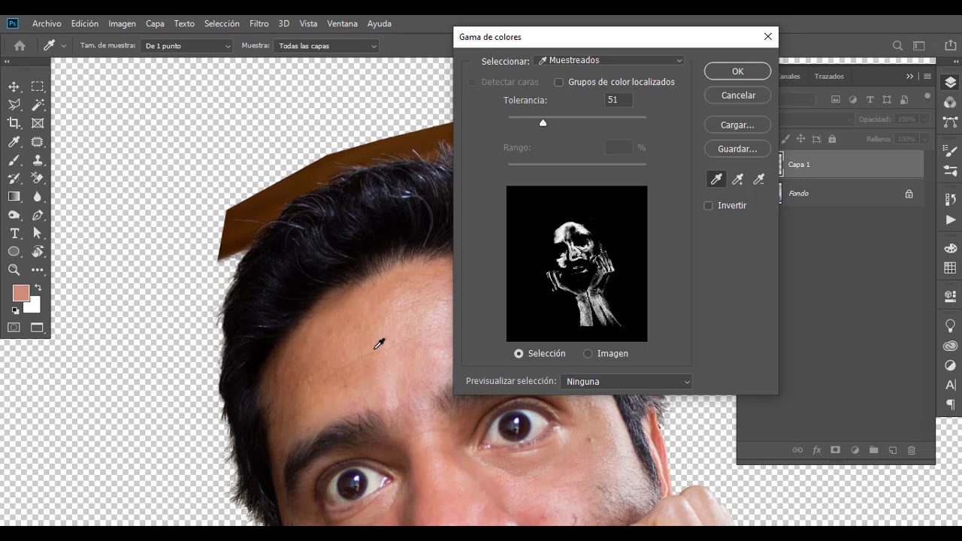
click(436, 441)
click(571, 480)
click(538, 415)
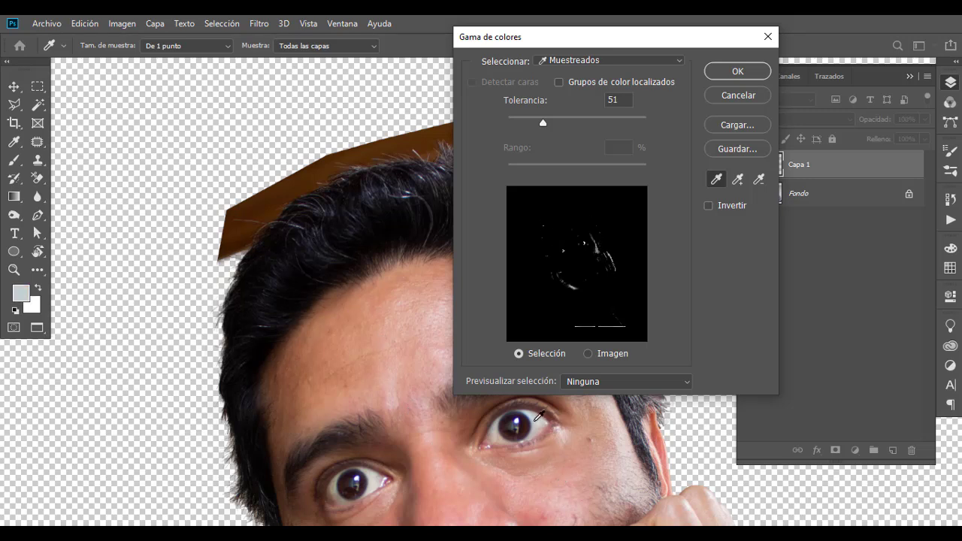
click(368, 476)
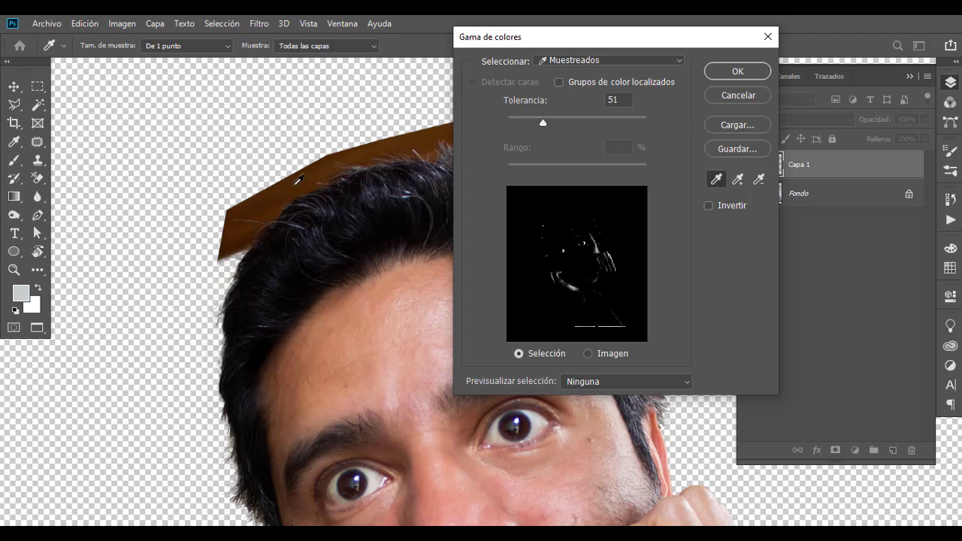
drag(299, 179, 177, 176)
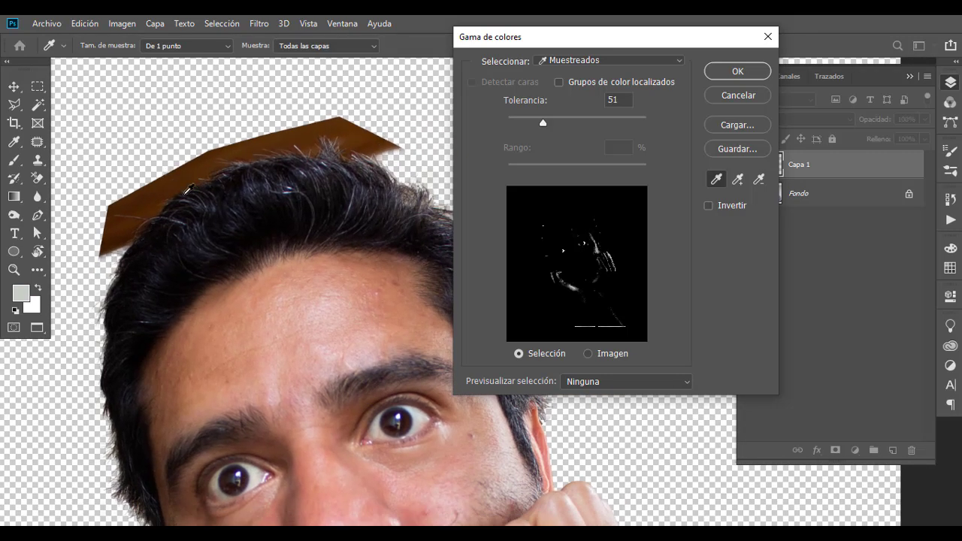
click(182, 175)
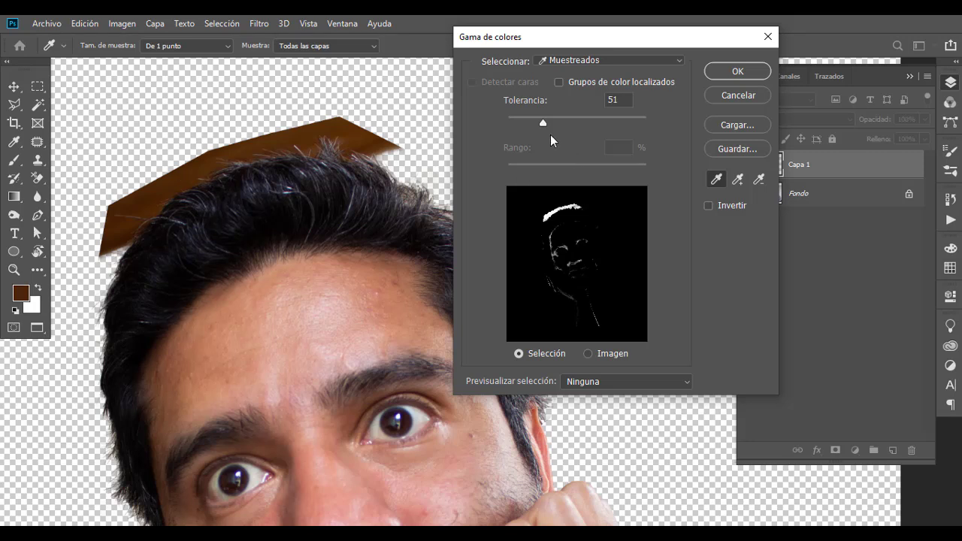
mouse_move(545, 124)
mouse_down()
mouse_move(603, 124)
mouse_move(537, 124)
mouse_move(546, 124)
mouse_up()
Confirm the colour range and set up the plain Eraser with a 247 px brush.
click(726, 73)
key(v)
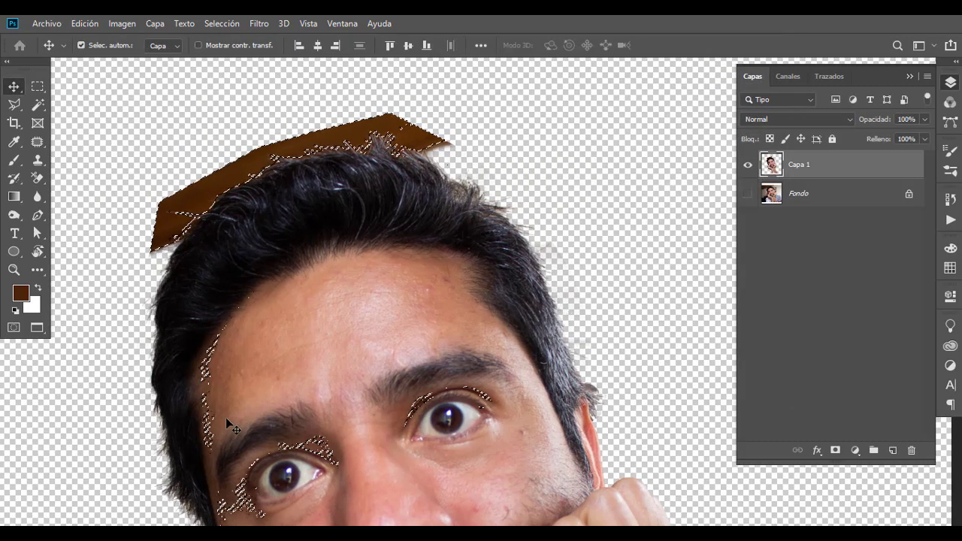
click(39, 178)
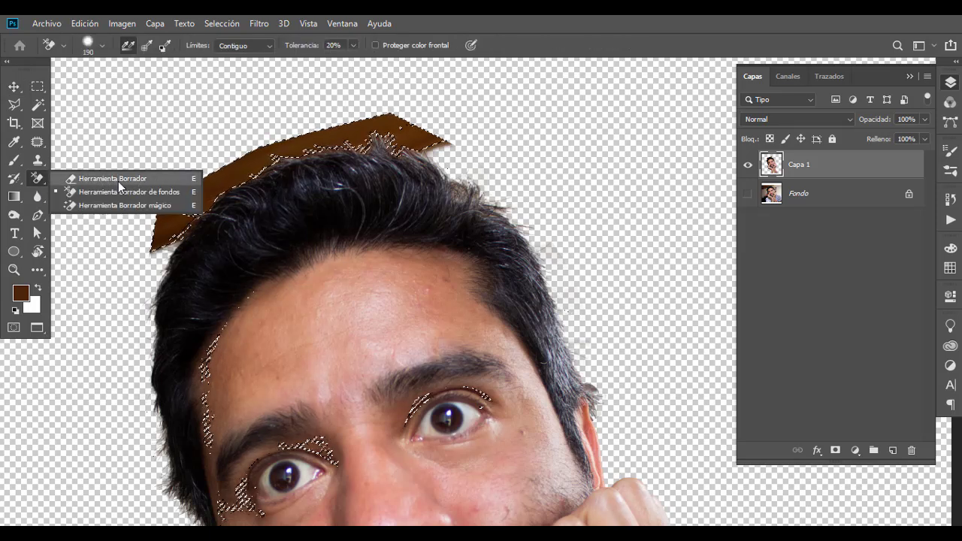
click(137, 179)
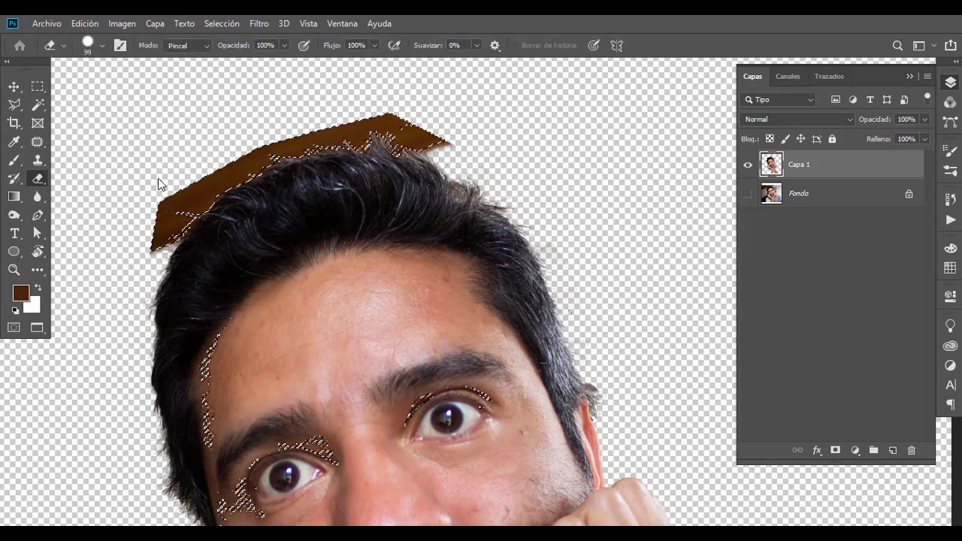
right_click(158, 187)
drag(279, 213, 304, 214)
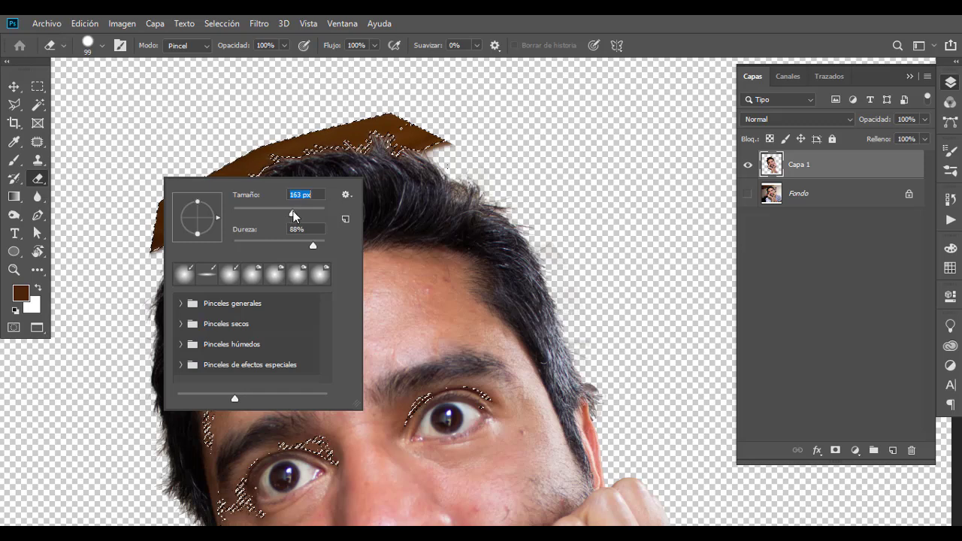
key(Return)
Erase the brown fill above the hair, deselect, and reset colours to black and white.
mouse_move(453, 128)
mouse_down()
mouse_move(311, 118)
mouse_move(359, 125)
mouse_move(280, 138)
mouse_move(163, 215)
mouse_up()
key(ctrl+d)
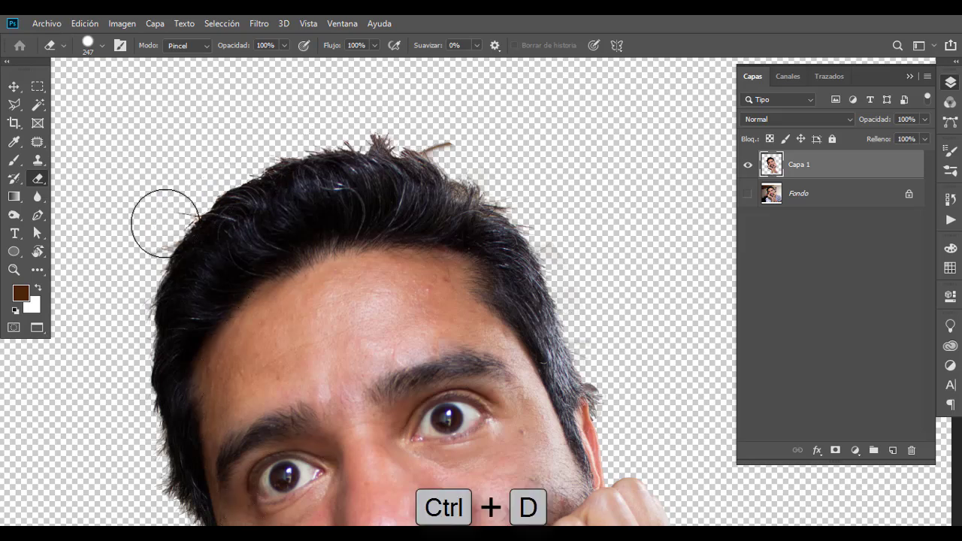
drag(444, 125, 450, 124)
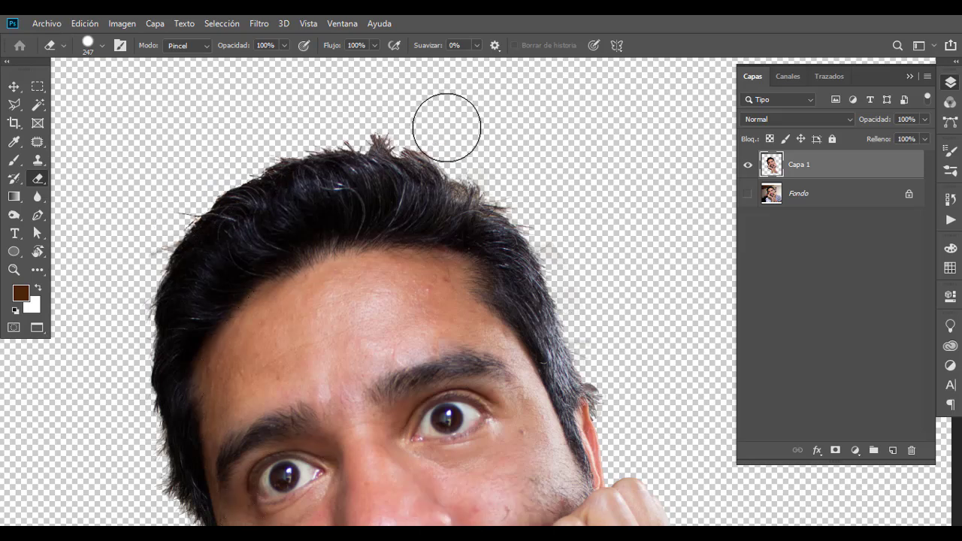
drag(408, 279, 429, 225)
scroll(428, 226, down, 3)
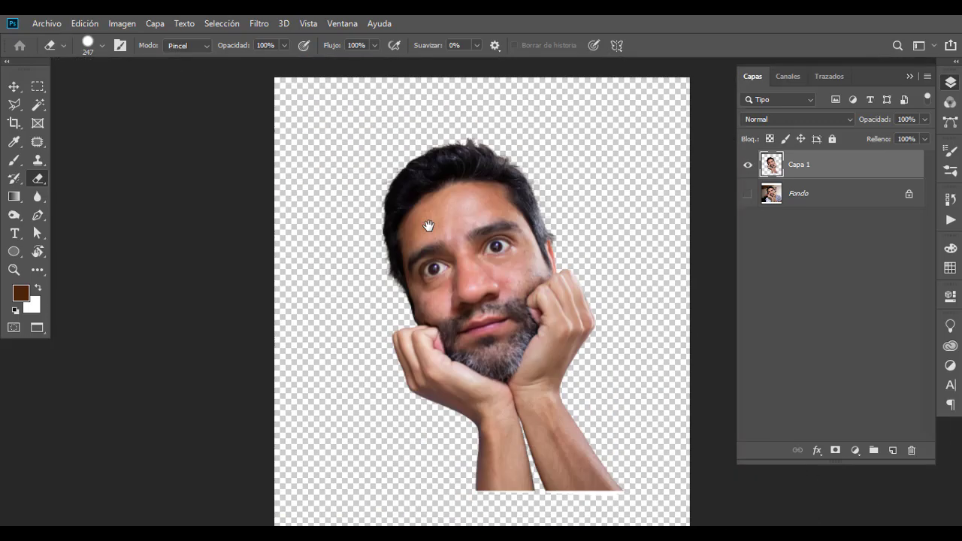
scroll(562, 233, up, 1)
scroll(562, 233, up, 1)
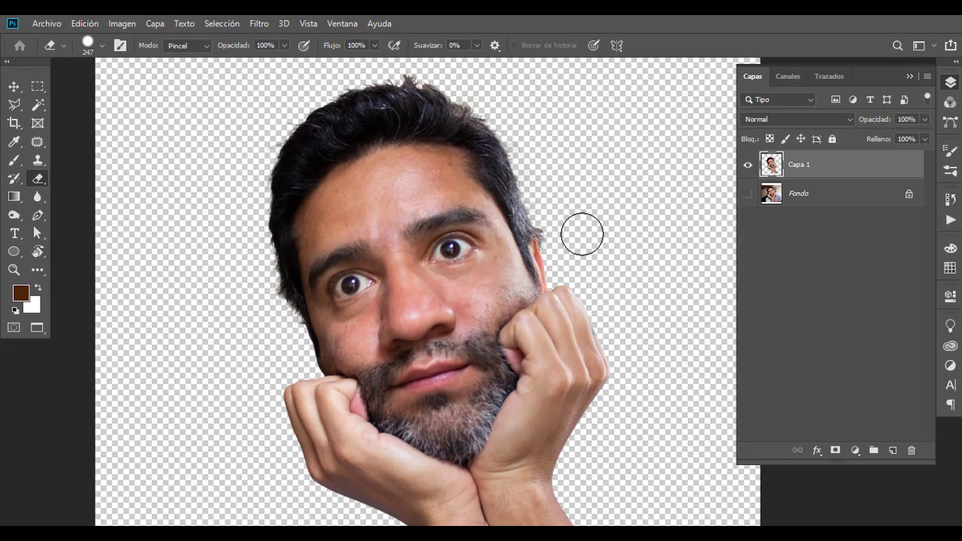
key(v)
key(d)
scroll(419, 318, up, 1)
scroll(438, 323, up, 2)
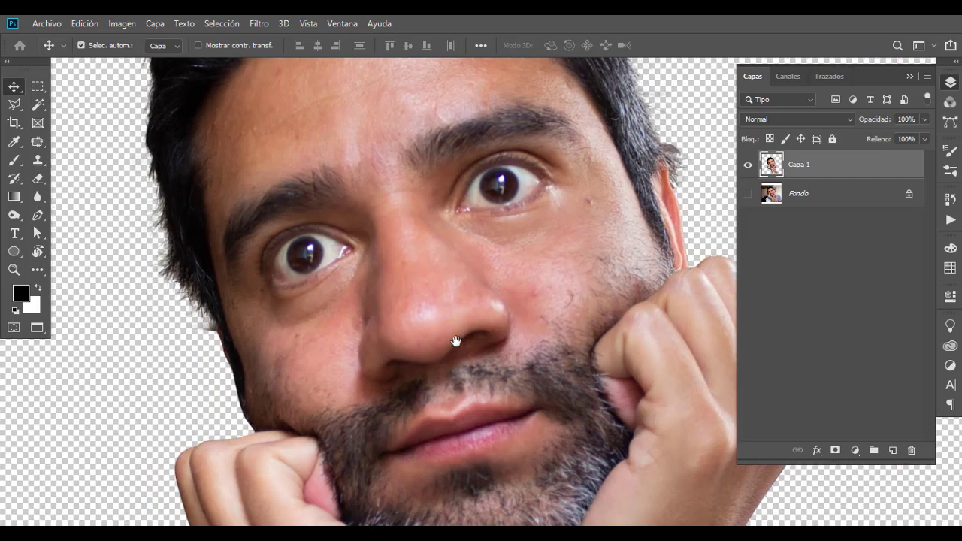
Select the Pen tool in Trazado (path) mode.
scroll(175, 293, up, 1)
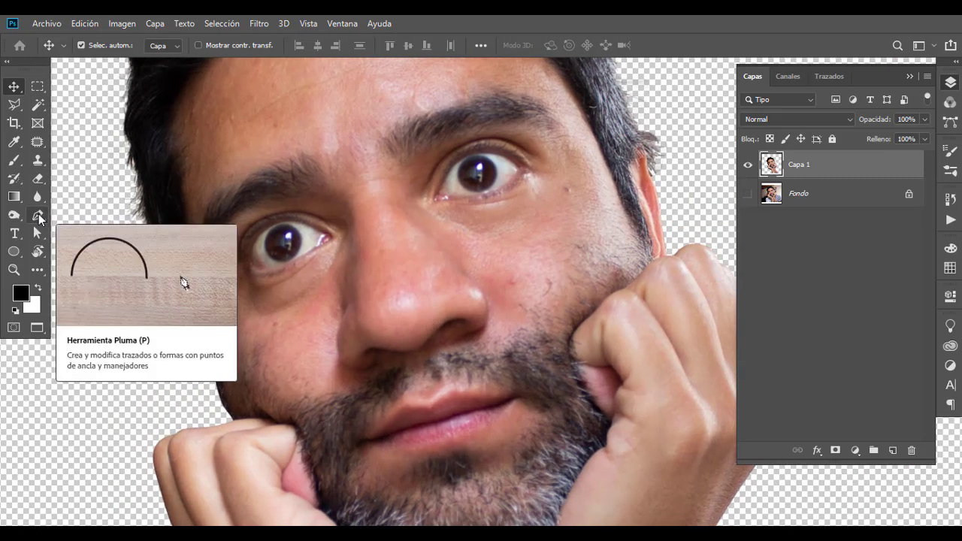
click(39, 217)
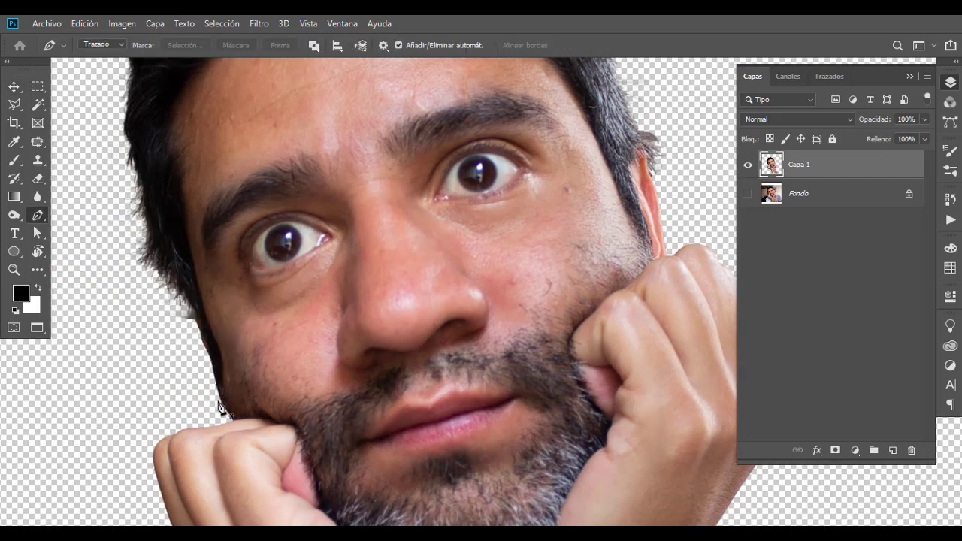
click(106, 43)
click(106, 67)
Draw curved path anchors from the left jaw over the nose to the right ear.
click(218, 394)
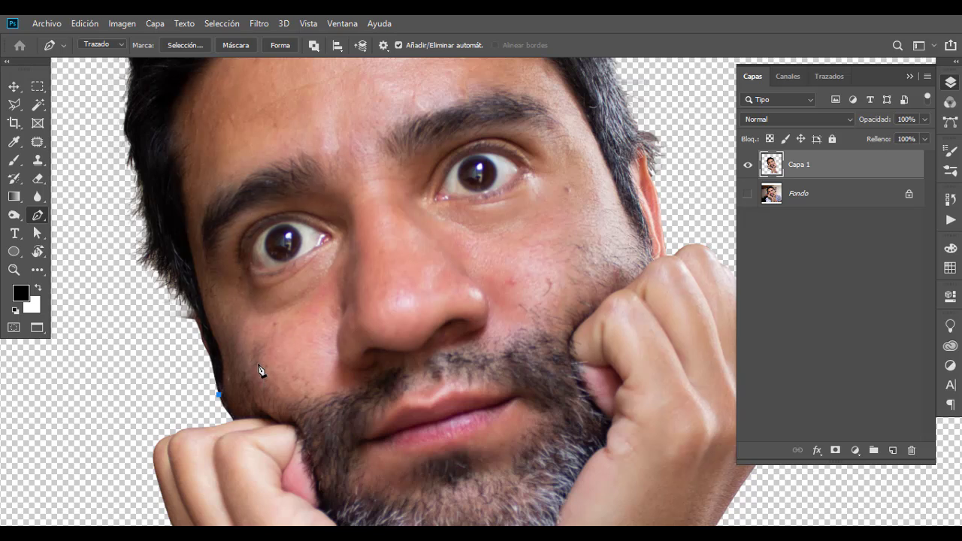
drag(257, 362, 267, 359)
drag(342, 340, 346, 336)
mouse_move(356, 304)
mouse_down()
mouse_move(394, 276)
mouse_move(487, 286)
mouse_up()
click(424, 279)
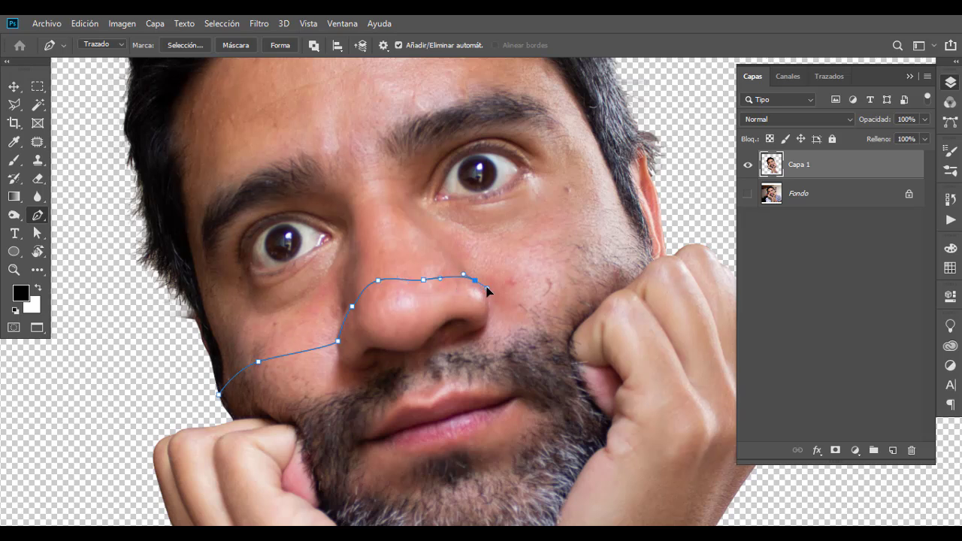
click(539, 255)
drag(601, 244, 616, 248)
scroll(657, 249, up, 3)
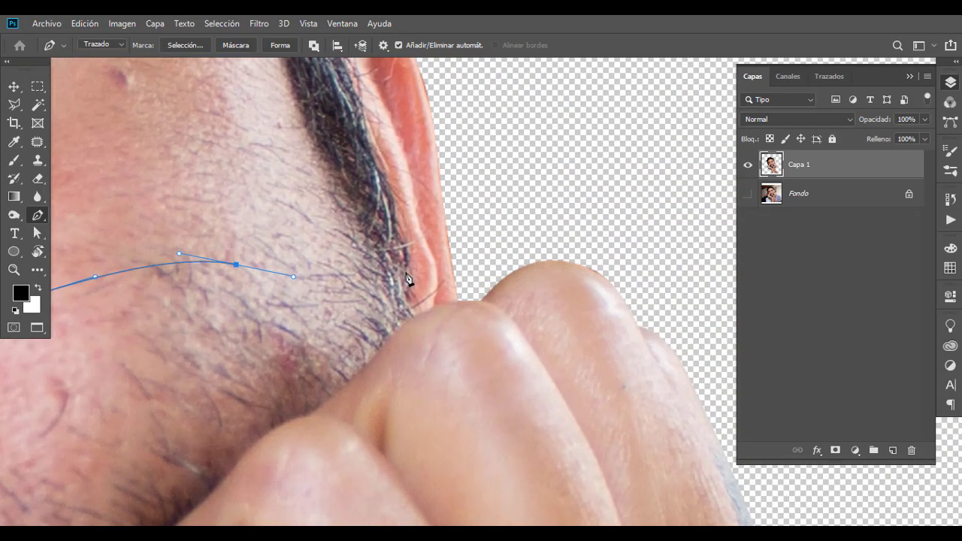
drag(406, 276, 441, 276)
click(454, 278)
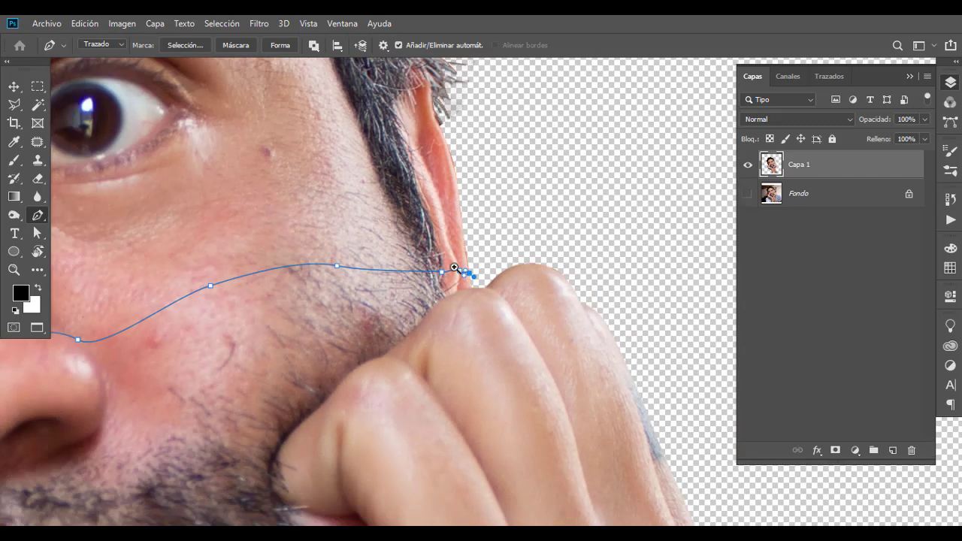
Continue the path around the top and left of the head and close it at the jaw.
scroll(481, 278, down, 5)
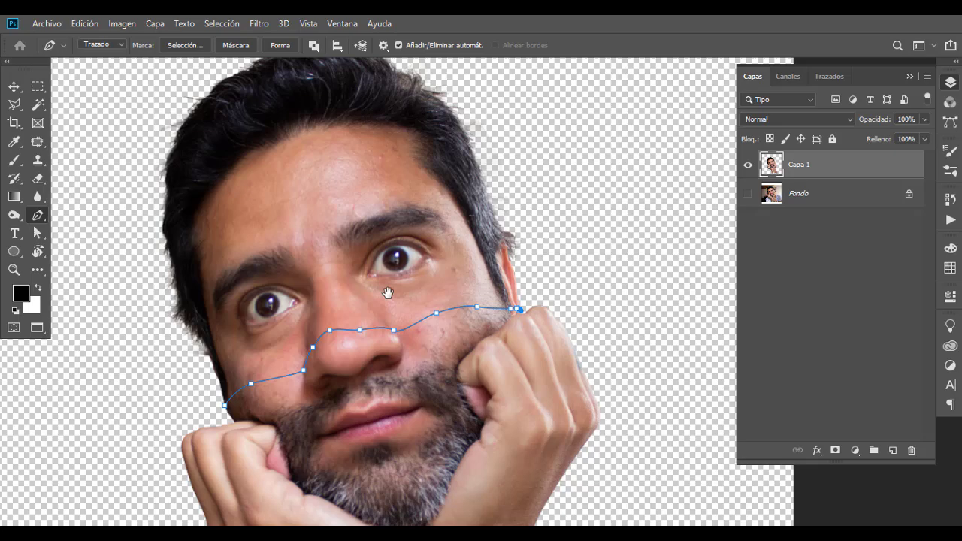
click(530, 285)
drag(533, 167, 576, 284)
click(559, 204)
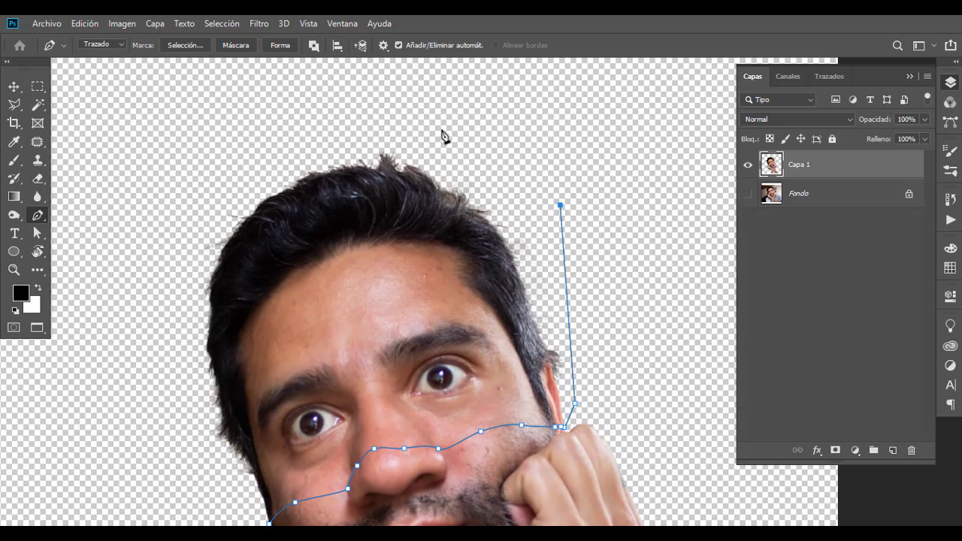
click(442, 129)
click(296, 119)
click(192, 179)
click(151, 292)
drag(165, 425, 187, 294)
click(188, 294)
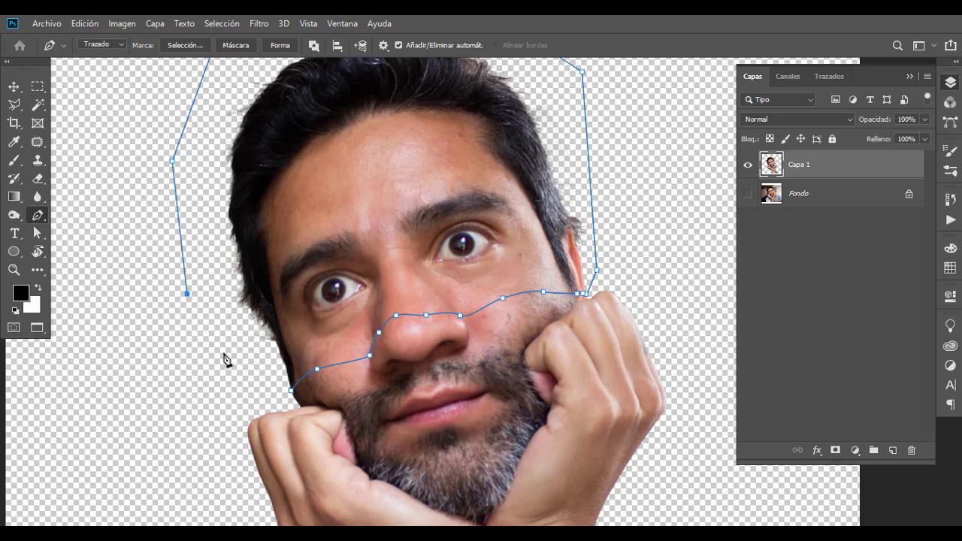
click(238, 358)
click(291, 390)
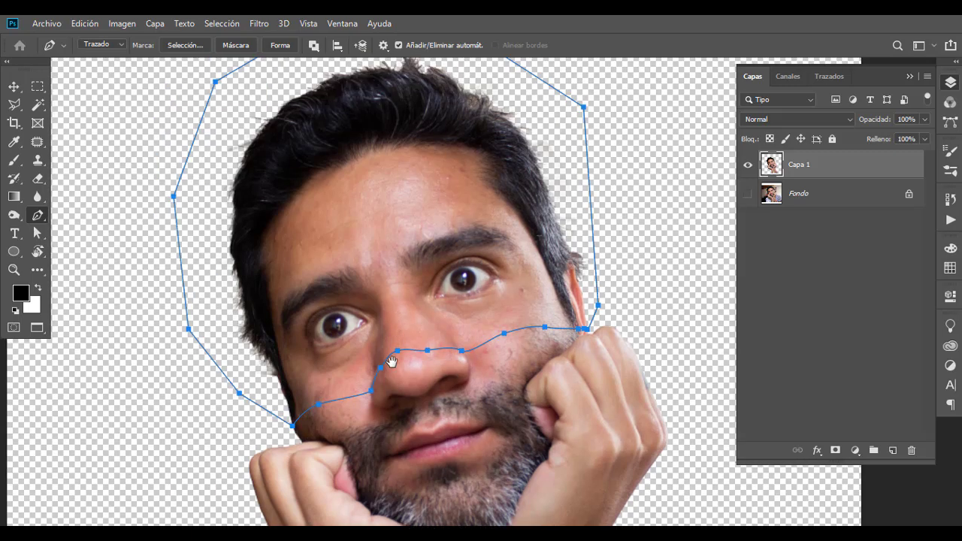
drag(402, 270, 390, 354)
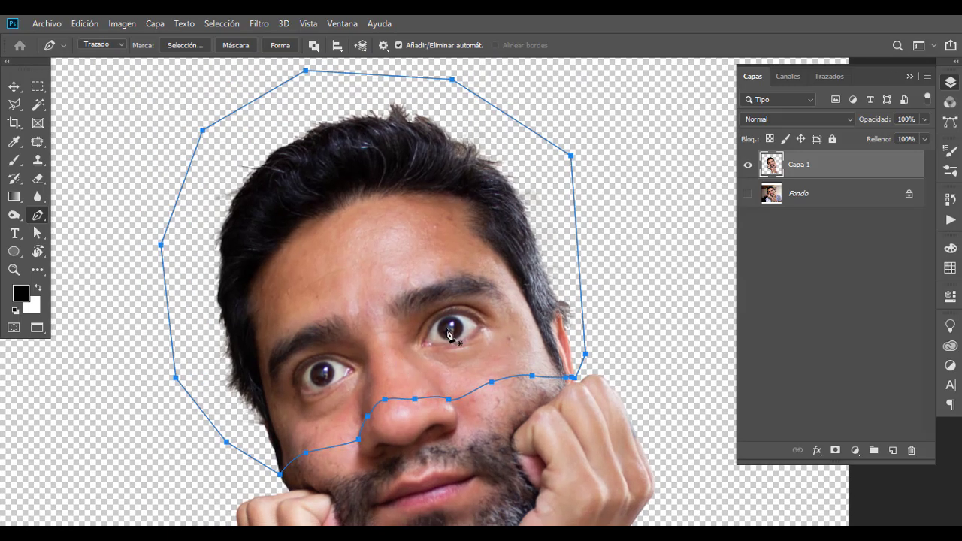
Save the working path as 'Trazado 1' in Trazados and go back to Capas.
click(829, 77)
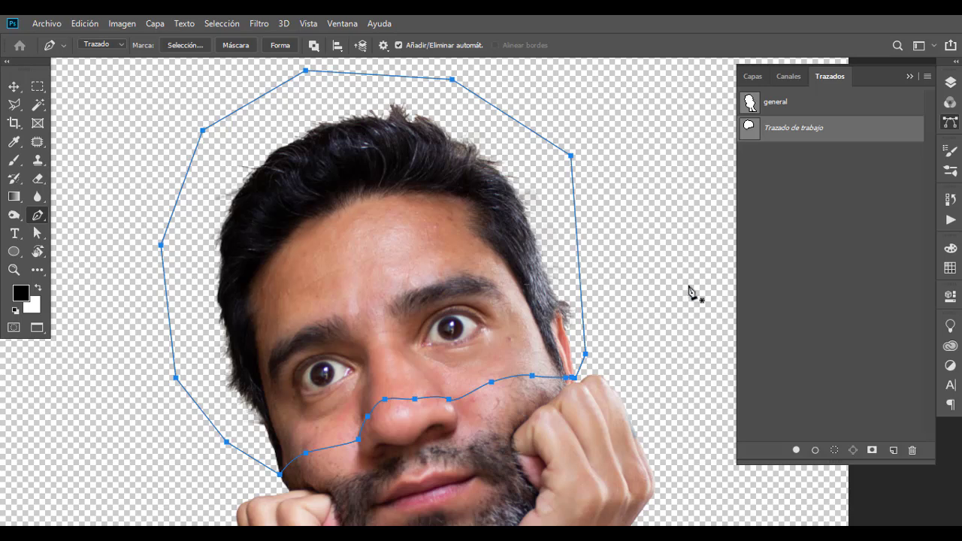
double_click(787, 134)
click(466, 186)
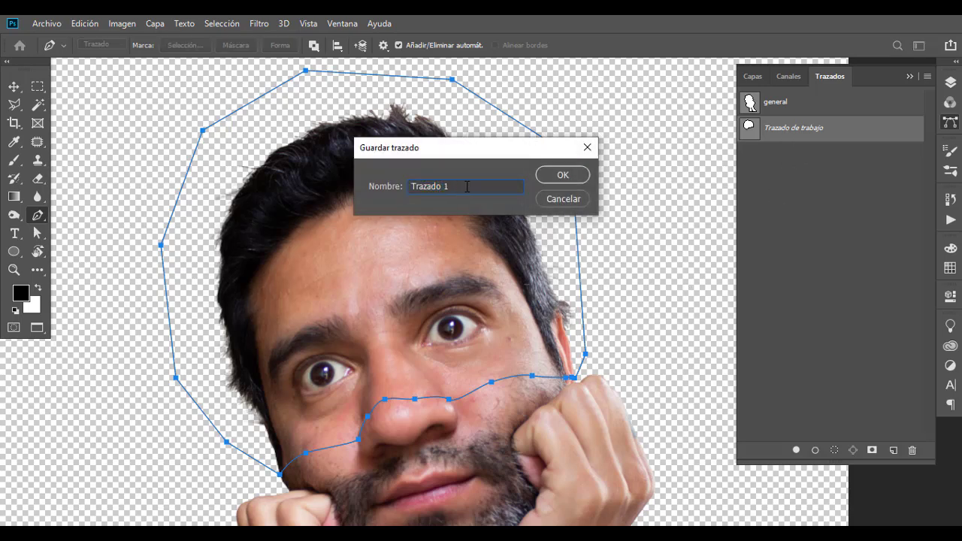
click(562, 176)
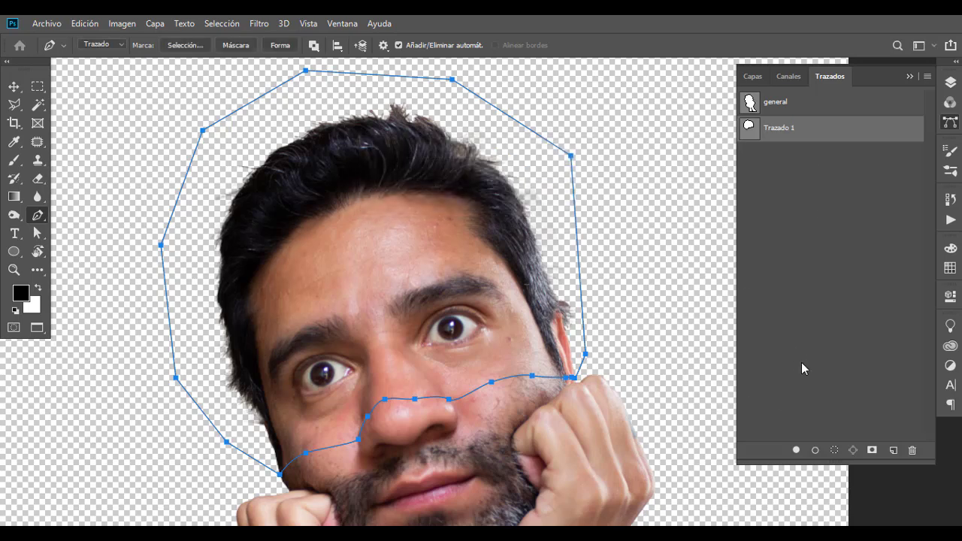
click(752, 76)
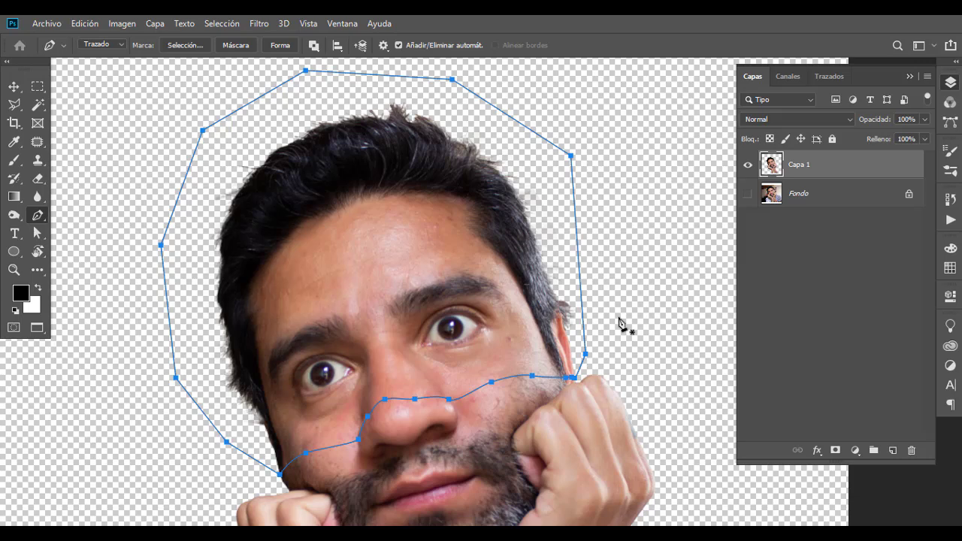
Load Trazado 1 as a selection and switch to the Rectangular Marquee tool.
key(ctrl+Return)
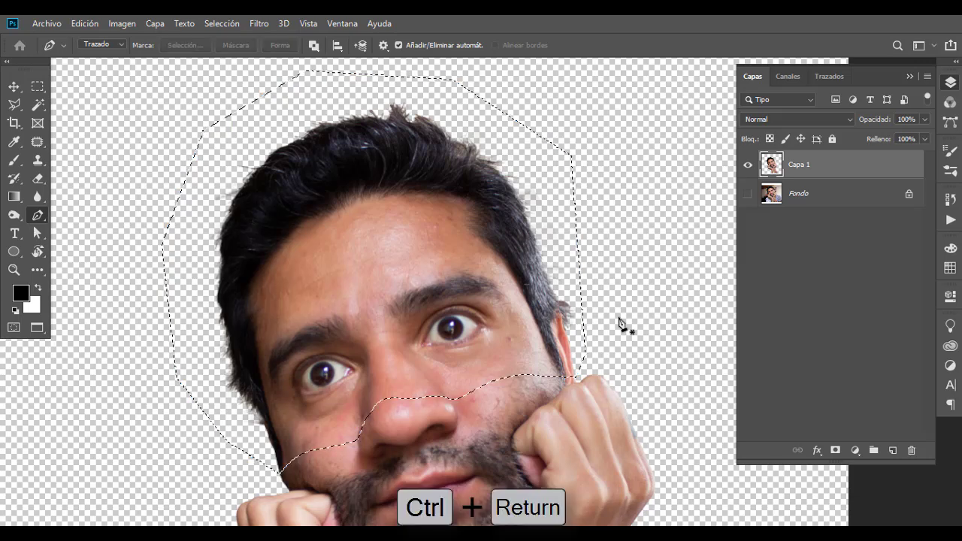
right_click(354, 258)
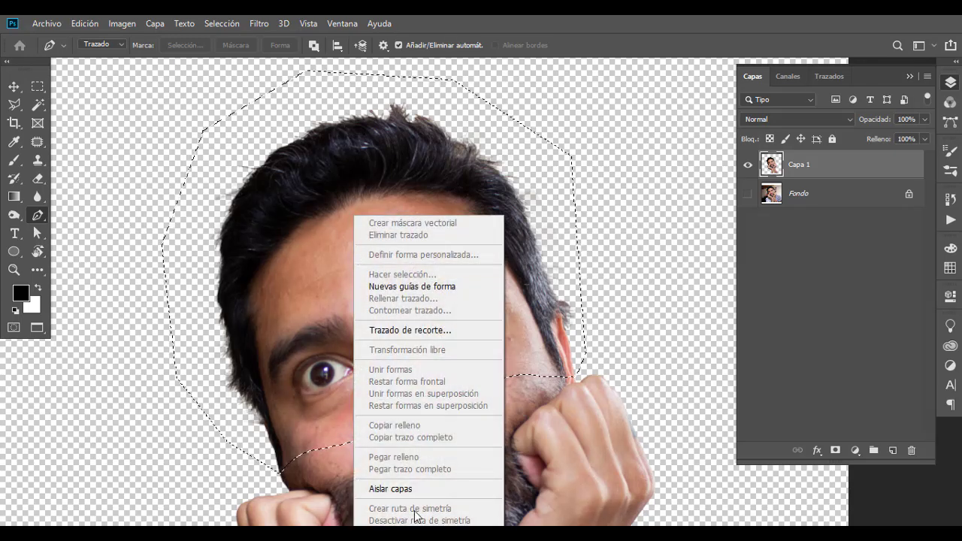
click(325, 262)
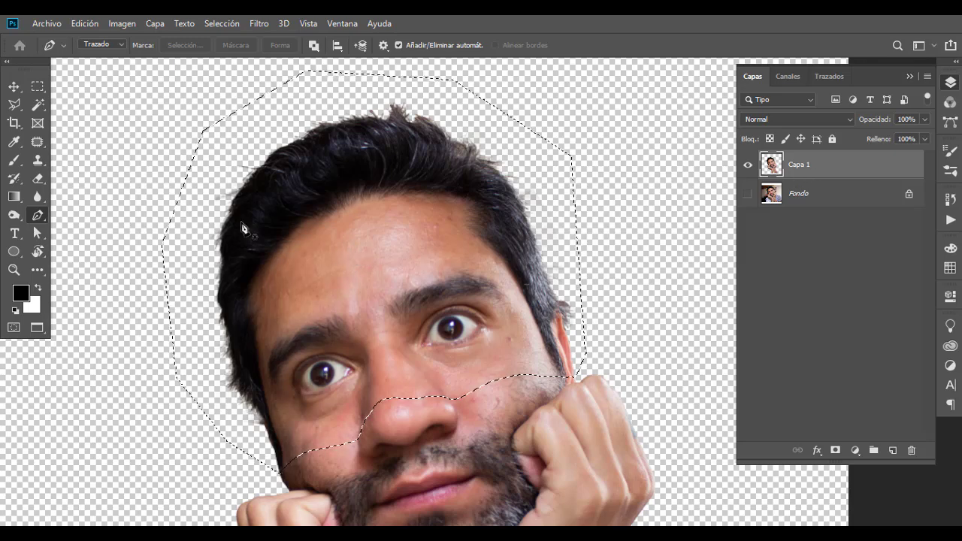
click(13, 108)
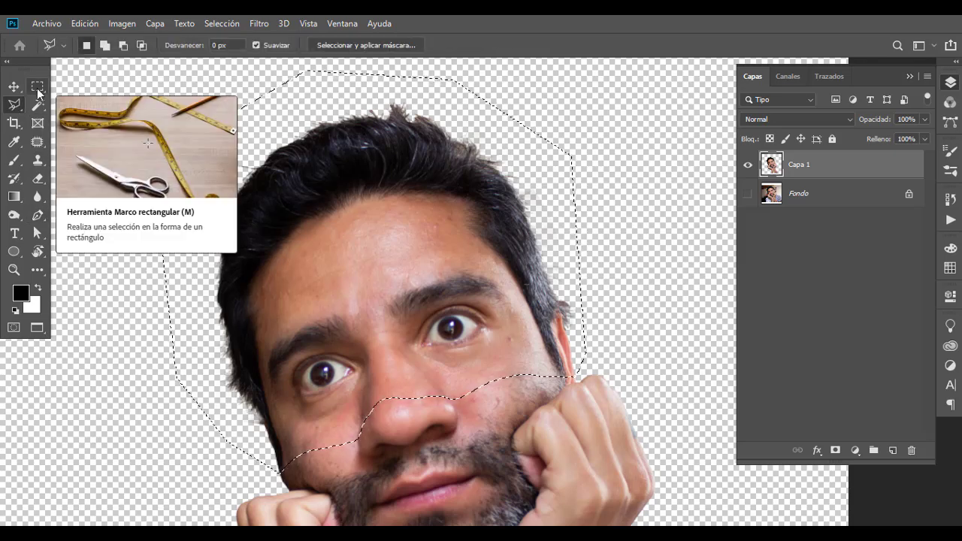
click(37, 88)
click(14, 105)
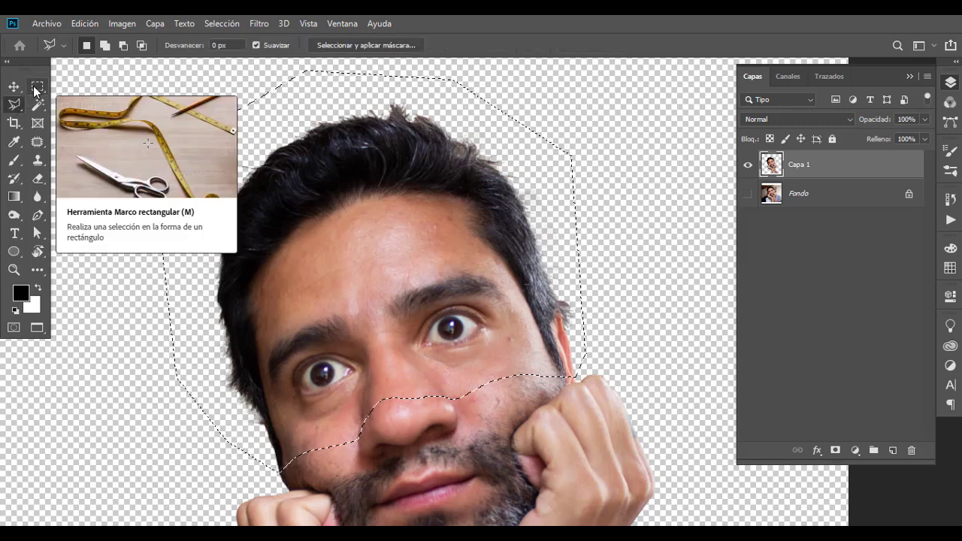
click(37, 87)
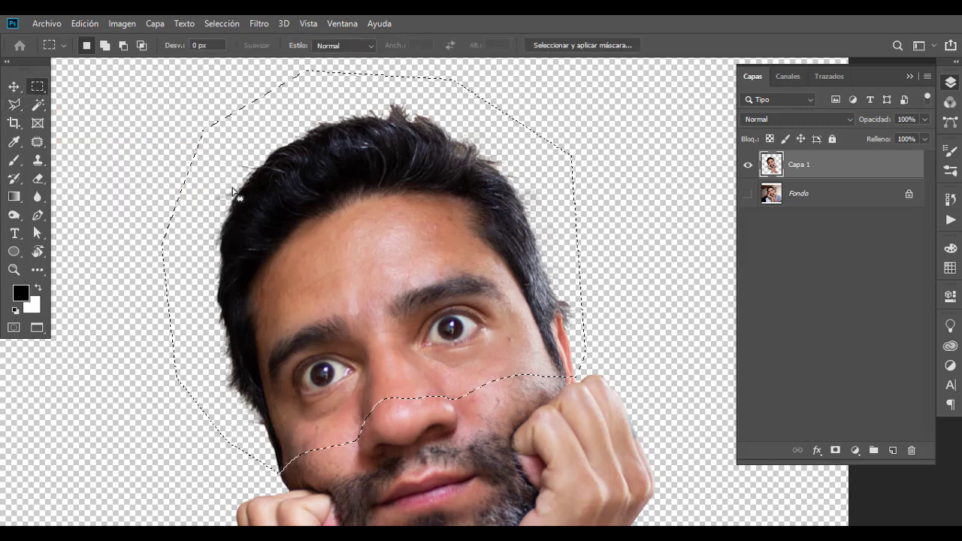
Apply Capa vía cortar to move the selected hair and upper face onto Capa 2.
right_click(361, 244)
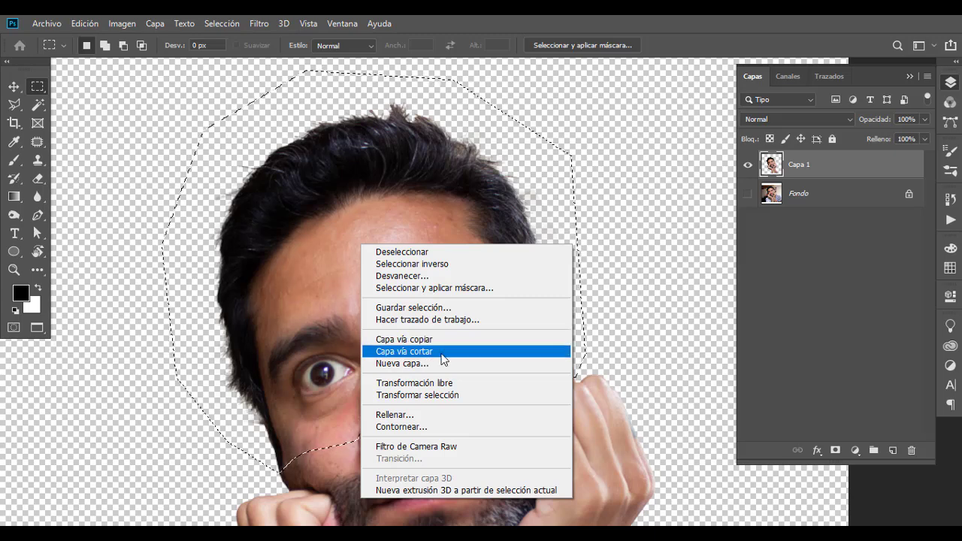
click(442, 359)
Fit the image on screen and toggle Capa 1 and Capa 2 visibility to check both pieces.
key(ctrl+0)
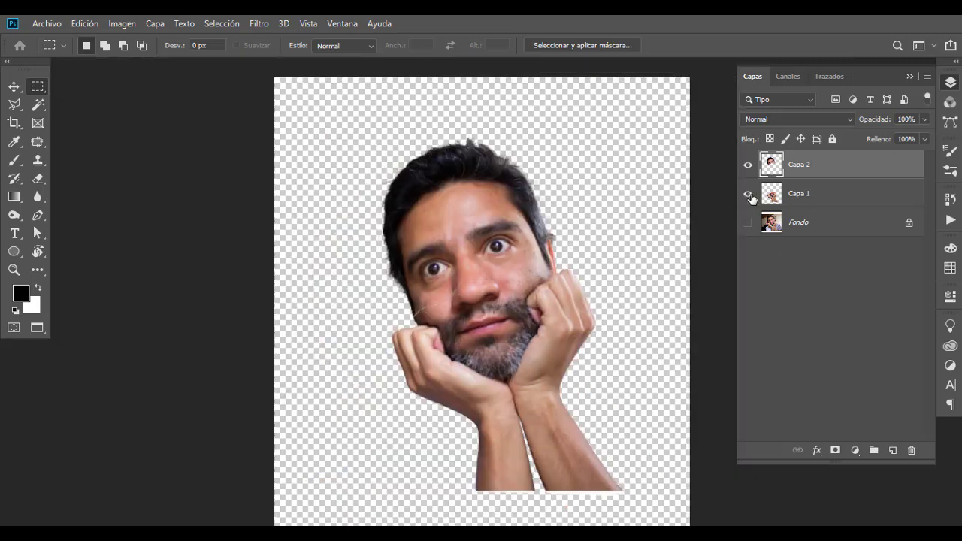
click(748, 194)
click(747, 194)
click(748, 165)
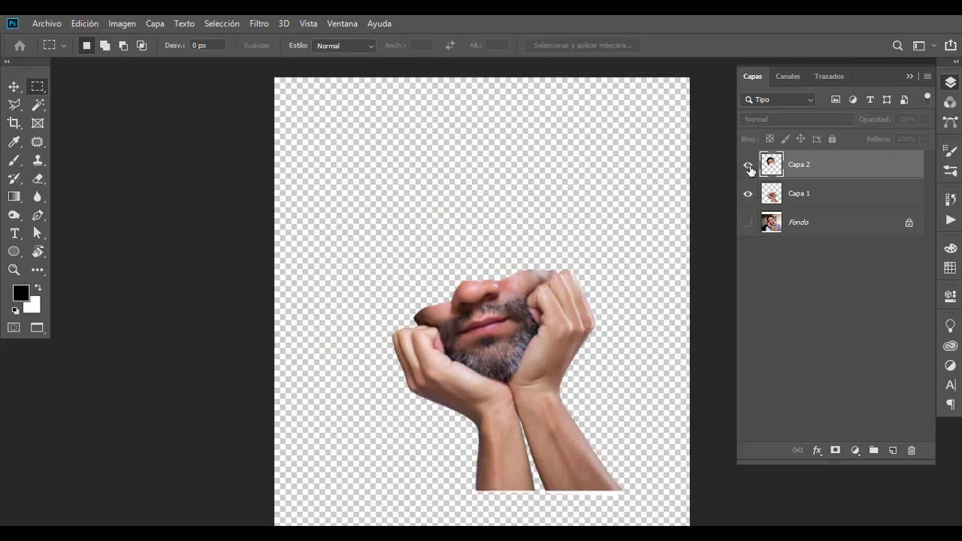
click(748, 165)
Move Capa 2 upward so a jagged gap opens across the nose.
key(v)
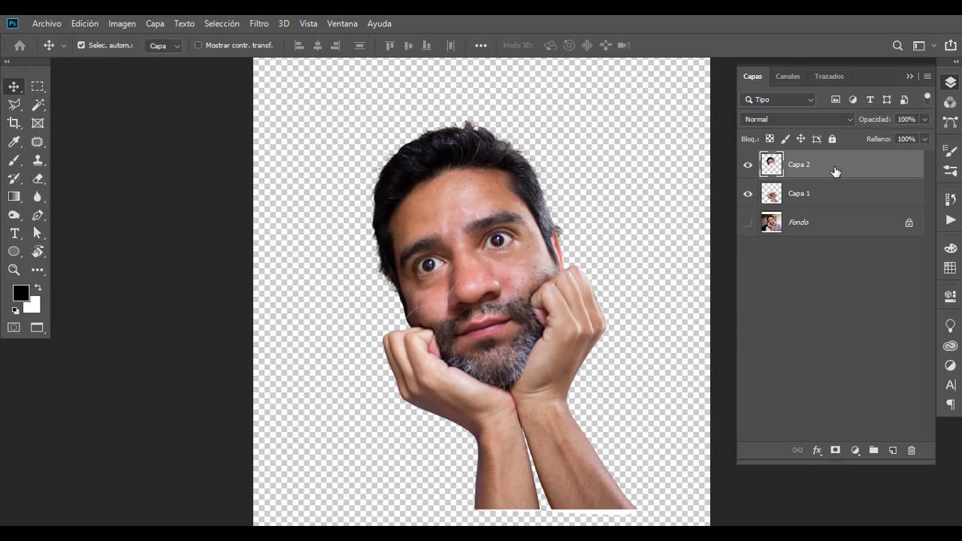
drag(478, 256, 466, 226)
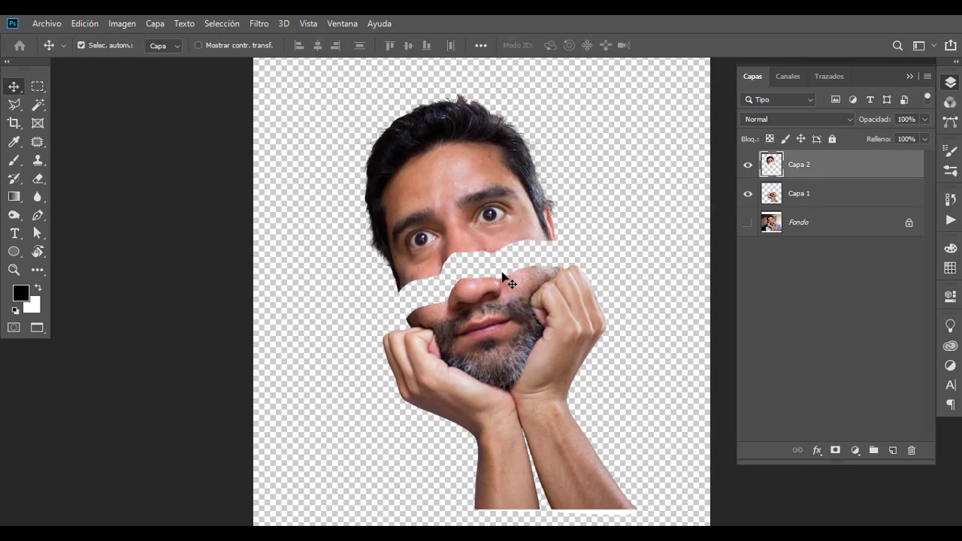
scroll(471, 263, up, 3)
Above Capa 1, draw a three-point curved black shape in Pen Forma mode from the left tear edge to the right cheek.
click(827, 198)
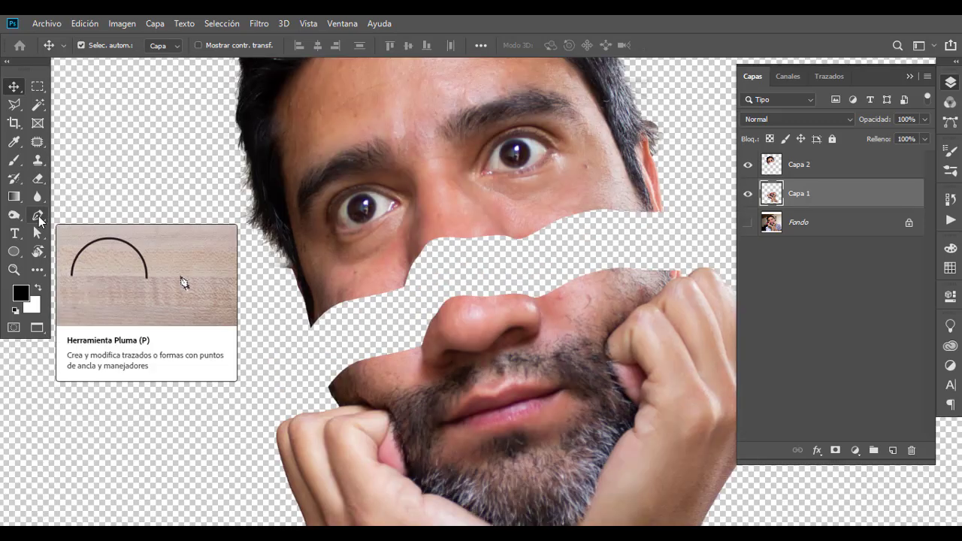
click(38, 216)
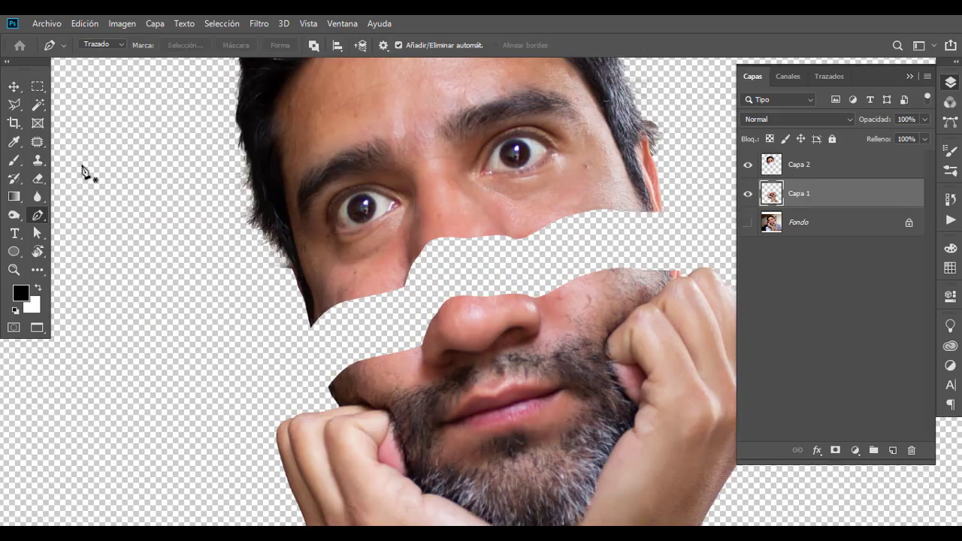
click(121, 42)
click(102, 52)
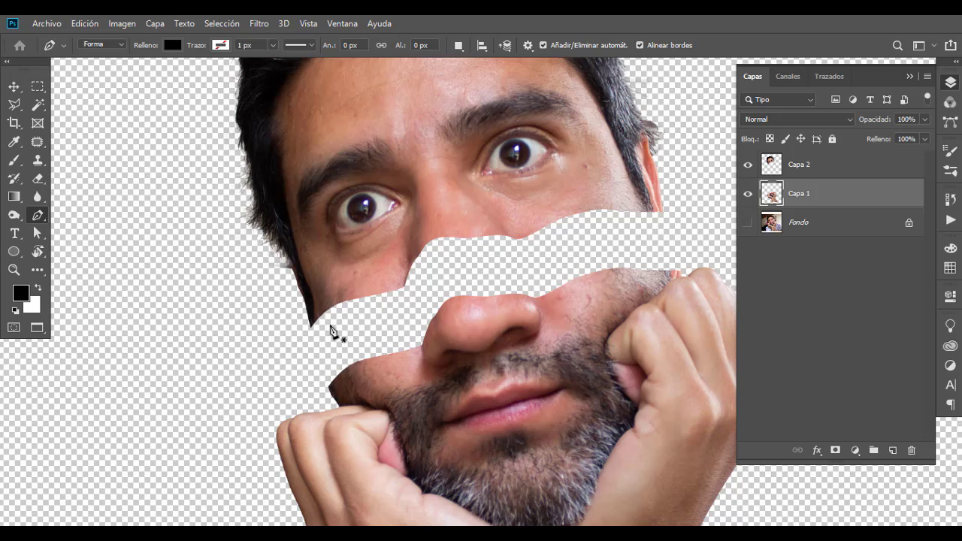
click(311, 326)
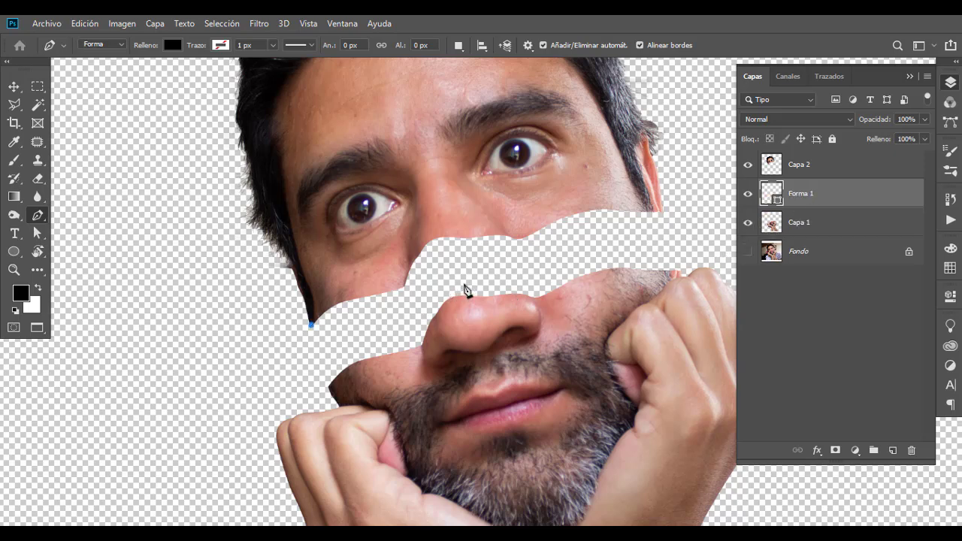
drag(460, 287, 644, 207)
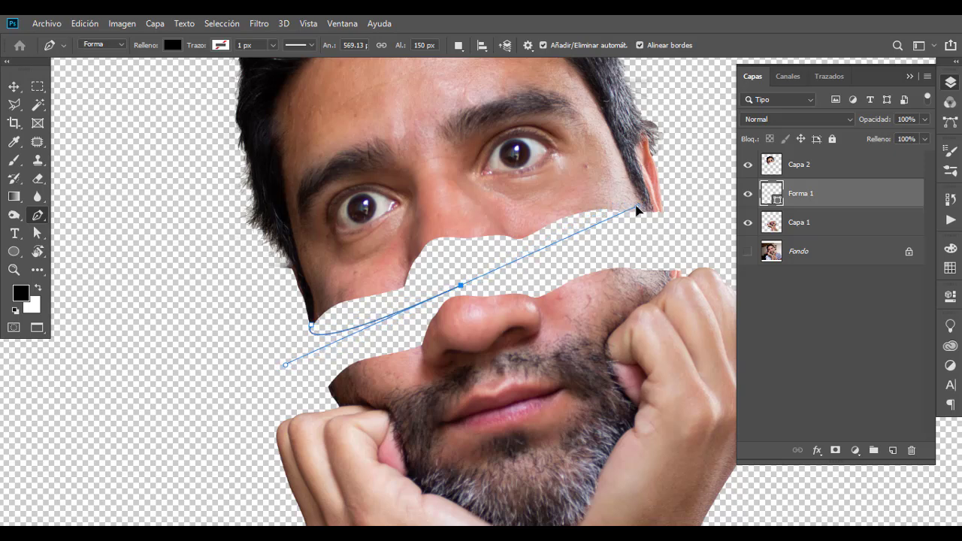
drag(644, 208, 643, 196)
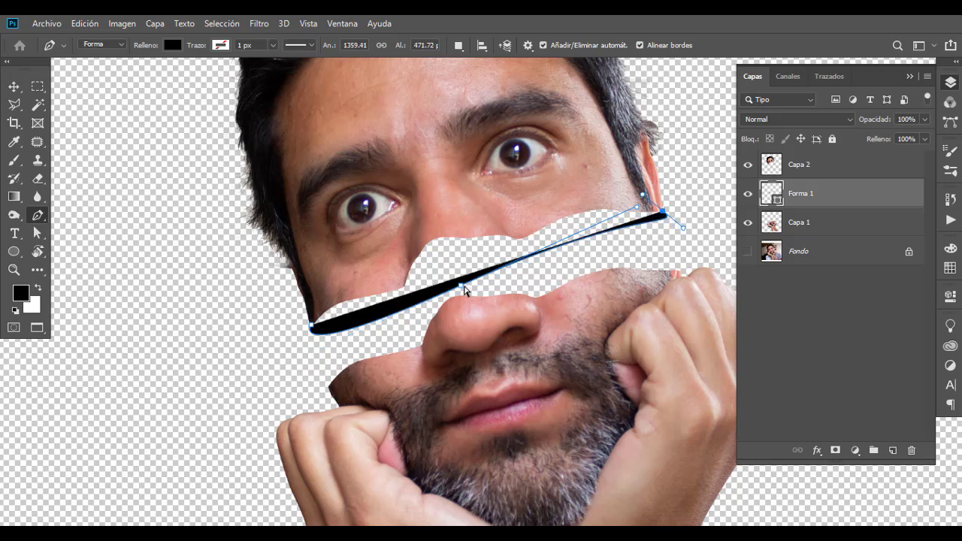
Refine the curve's anchors and handles so the black sliver stays thin across the gap.
key(ctrl)
drag(462, 286, 462, 290)
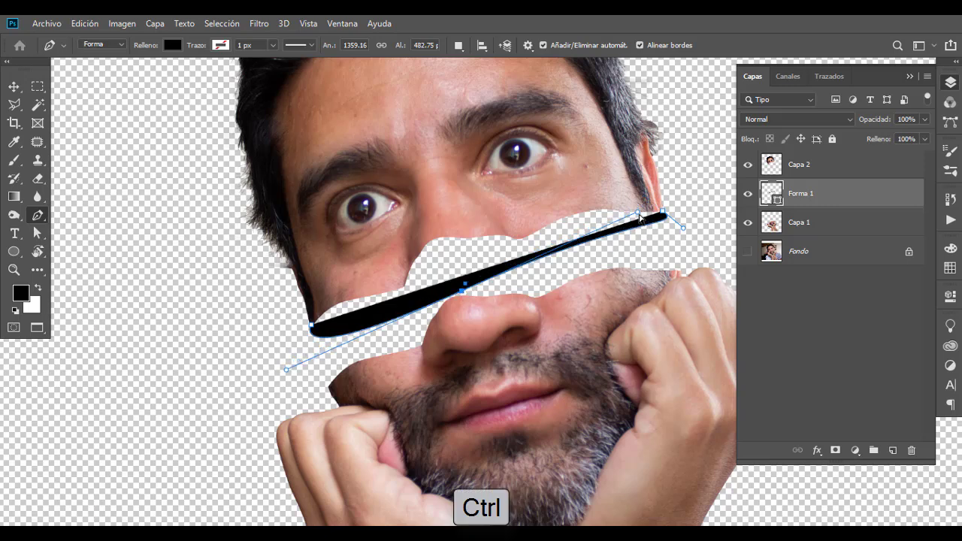
drag(638, 216, 645, 232)
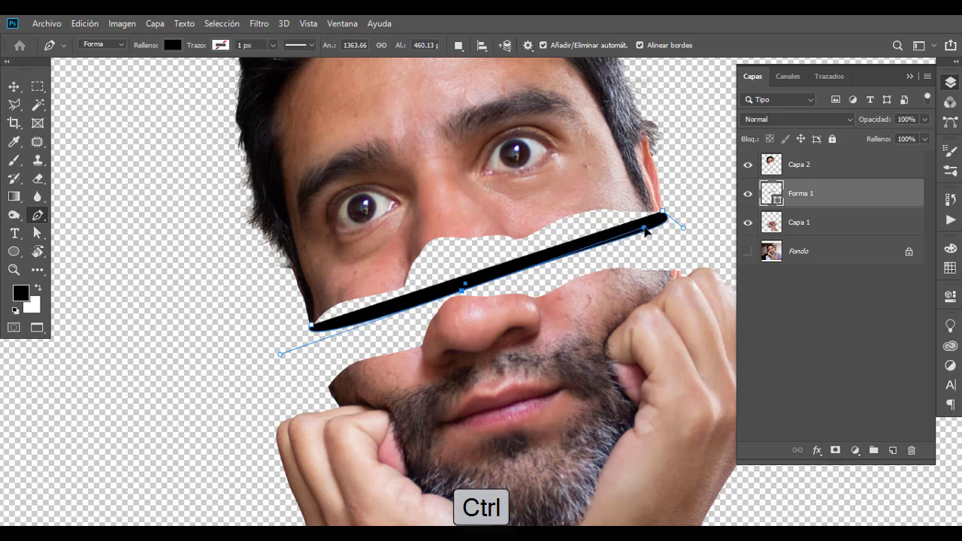
drag(279, 356, 297, 353)
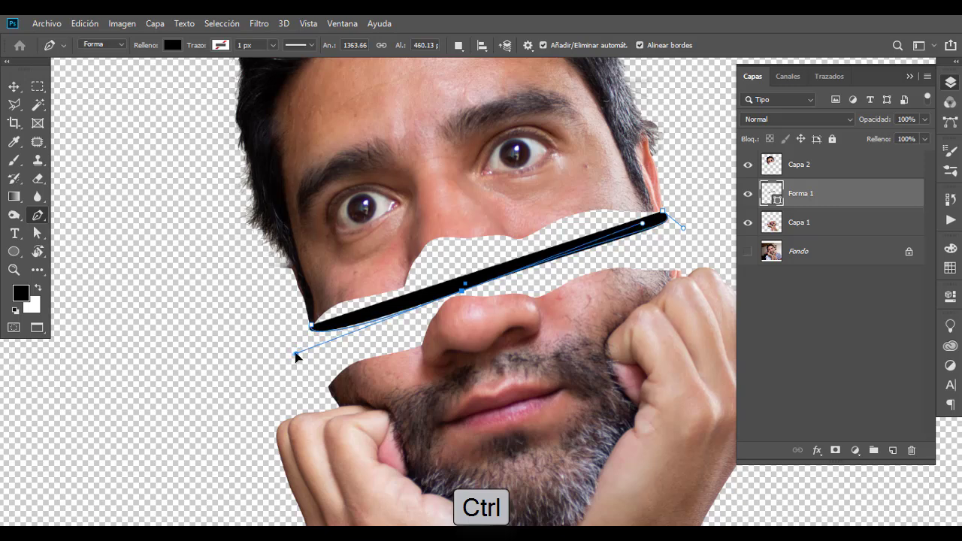
drag(463, 291, 471, 293)
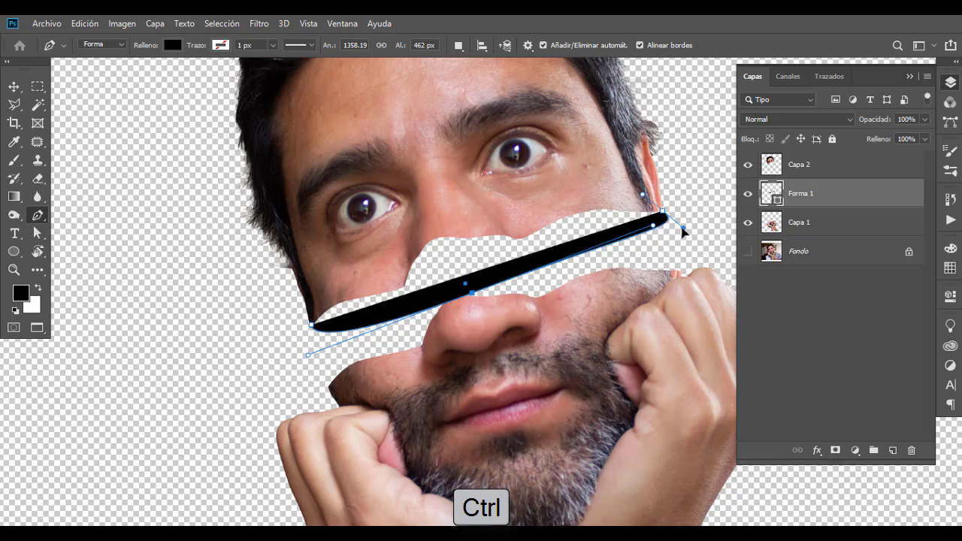
drag(684, 233, 668, 228)
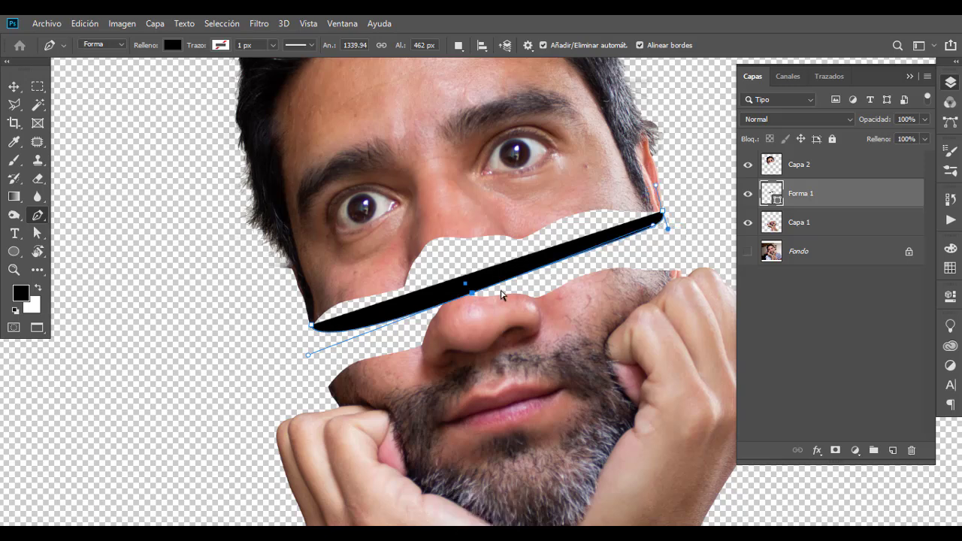
drag(475, 296, 480, 294)
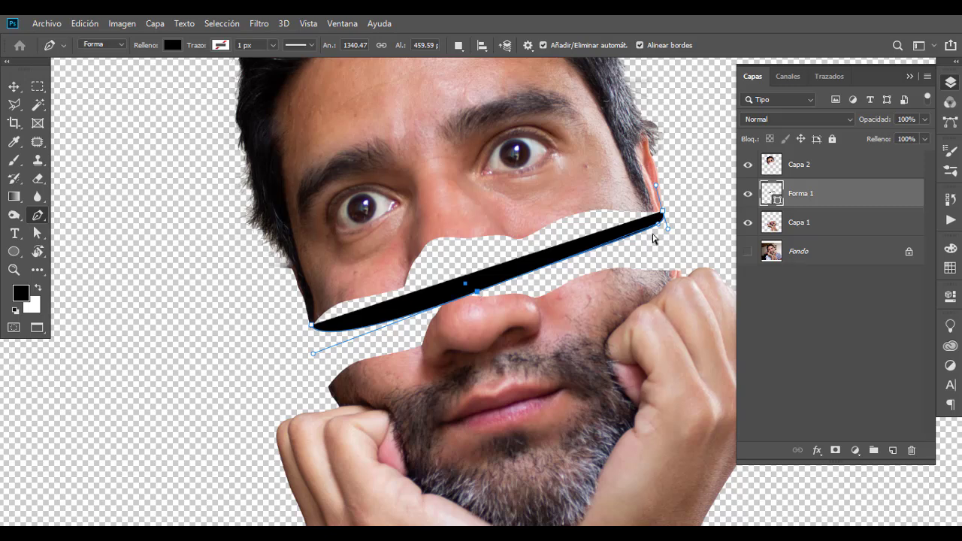
drag(661, 228, 666, 227)
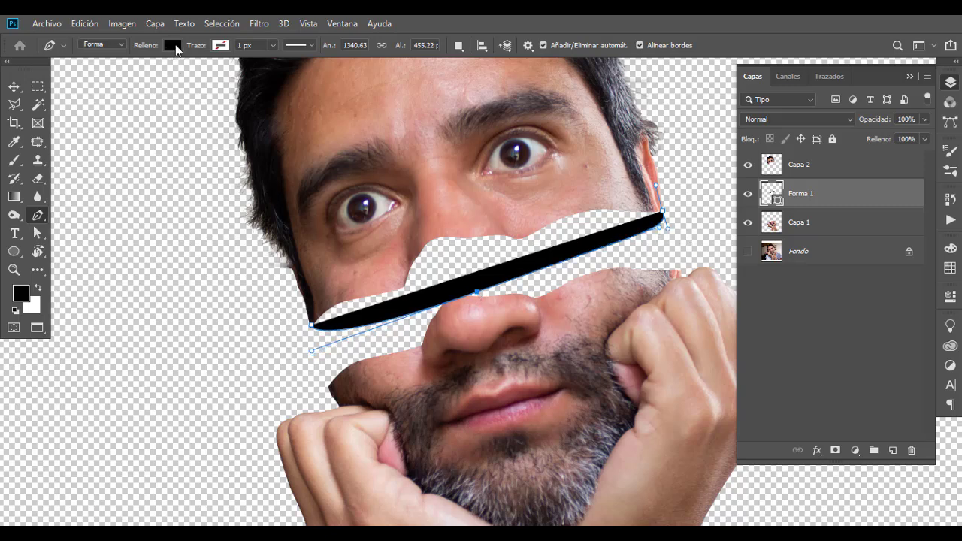
Set the Forma 1 fill colour to skin tone d6a392.
click(175, 44)
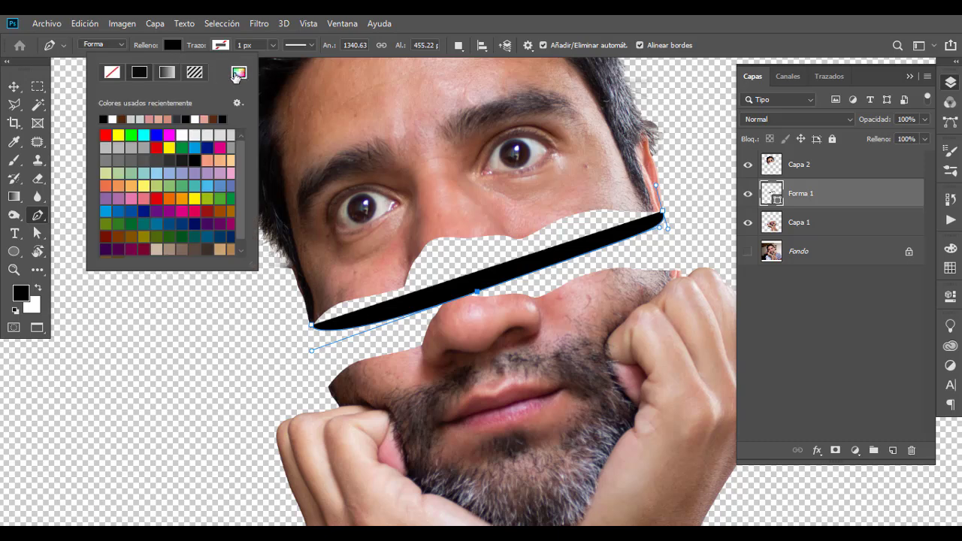
click(239, 73)
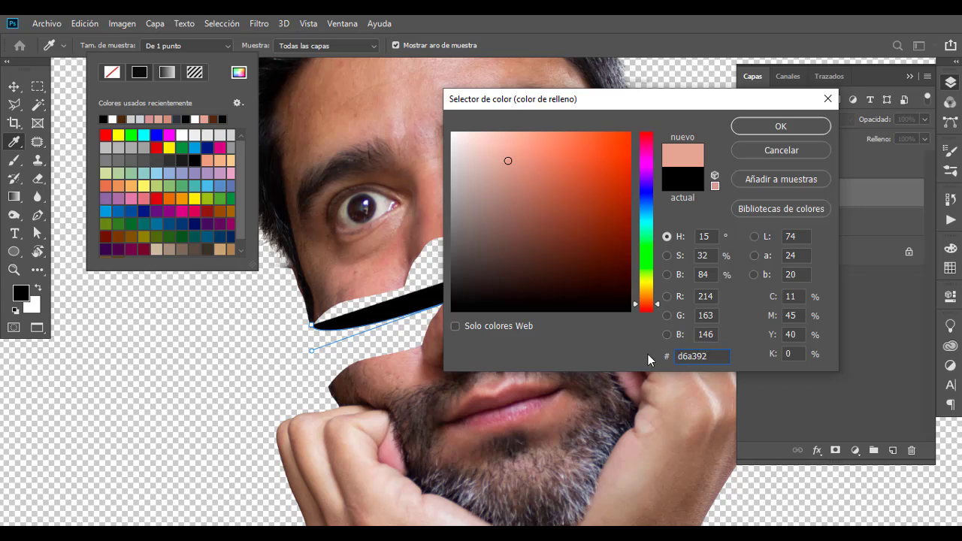
click(759, 126)
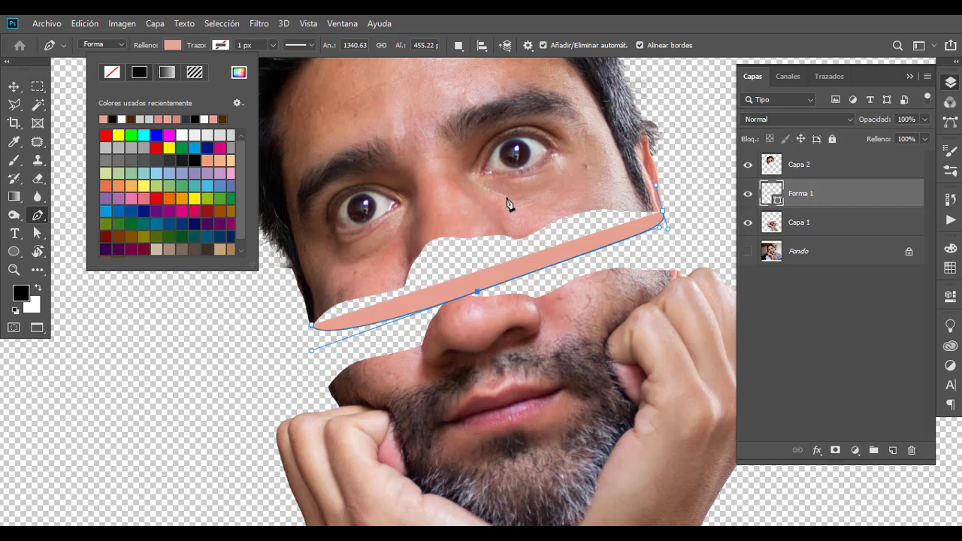
Add points along the upper tear edge and close the shape so it fills the gap.
click(544, 185)
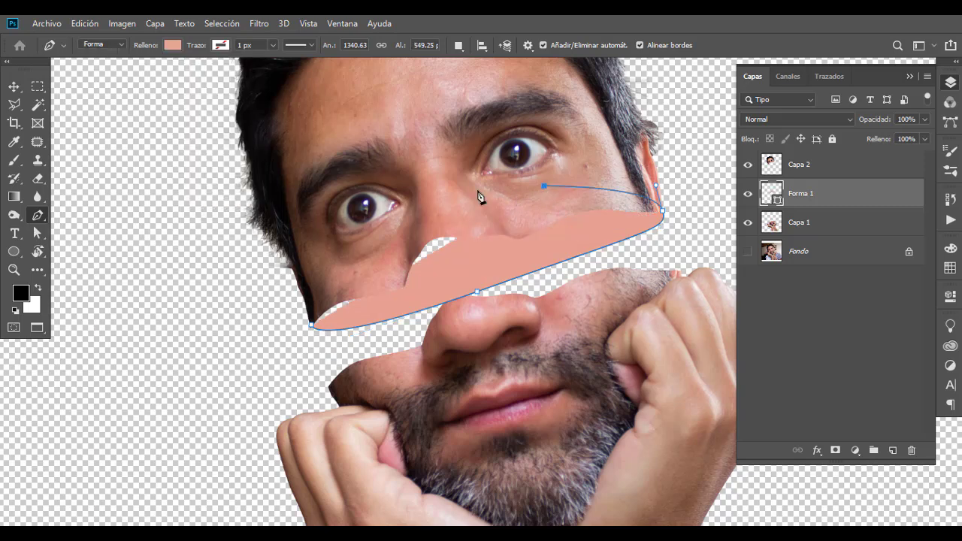
click(445, 193)
click(369, 253)
click(317, 282)
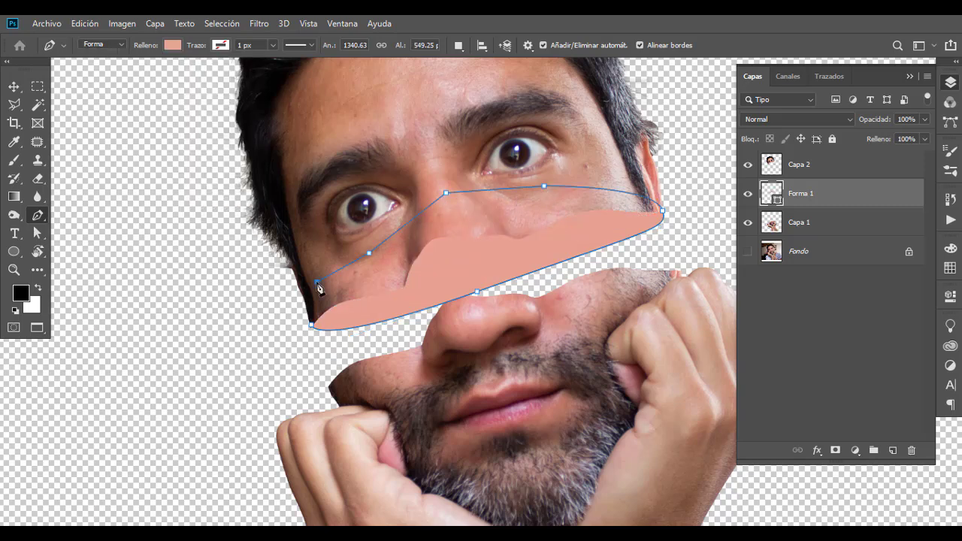
click(313, 329)
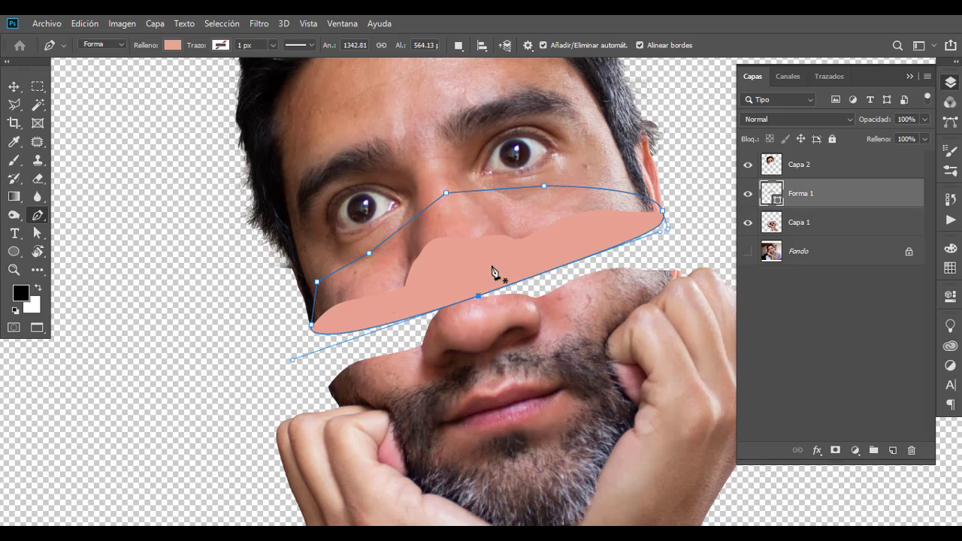
click(13, 87)
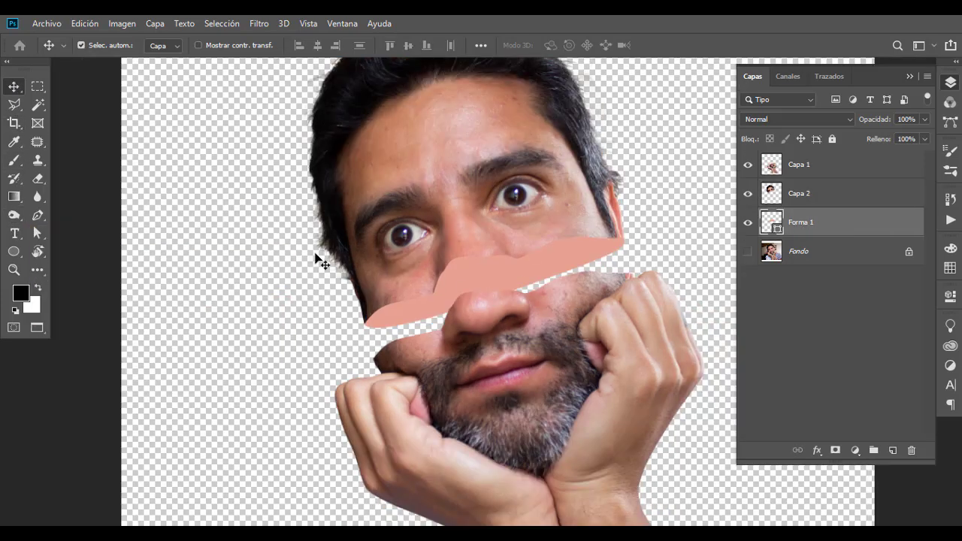
Select the Subexponer (Burn) tool from the Dodge tool group.
click(15, 218)
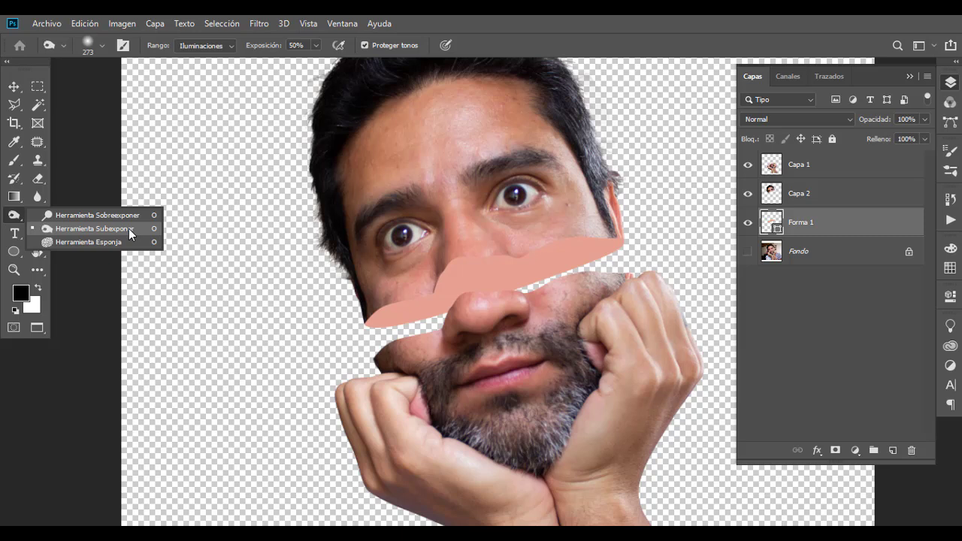
Rasterize the Forma 1 filler layer so it can be burned.
click(128, 228)
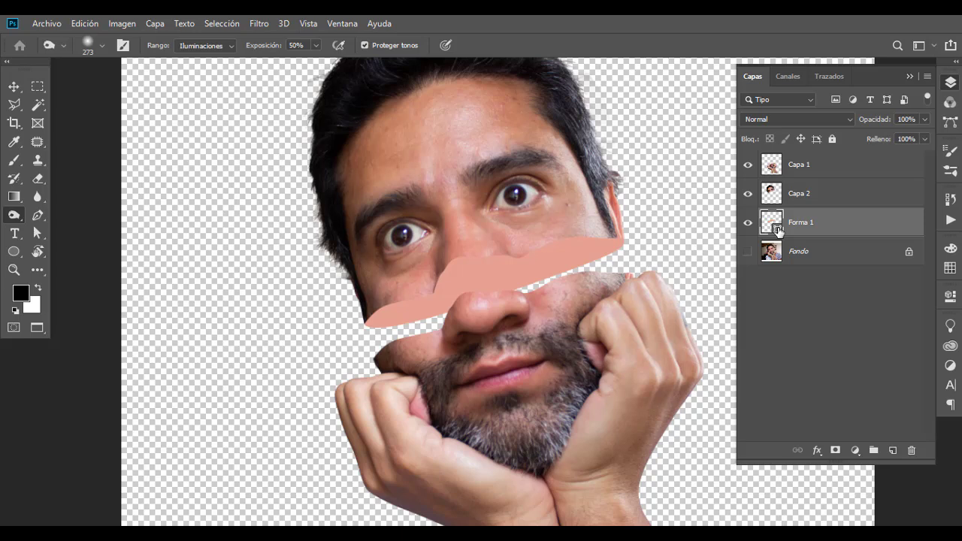
click(472, 279)
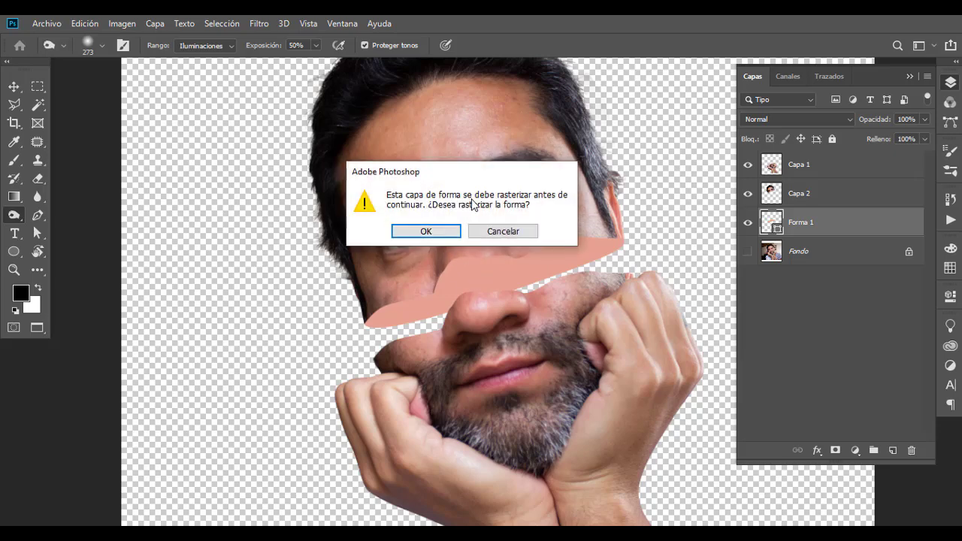
click(443, 235)
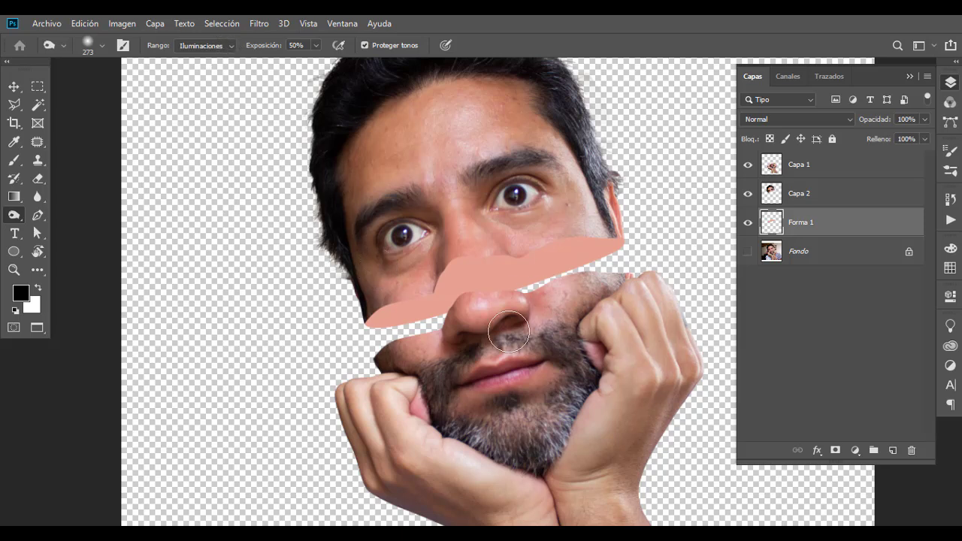
Burn the filler darker with a large soft brush, switching Range between Midtones and Highlights.
click(231, 46)
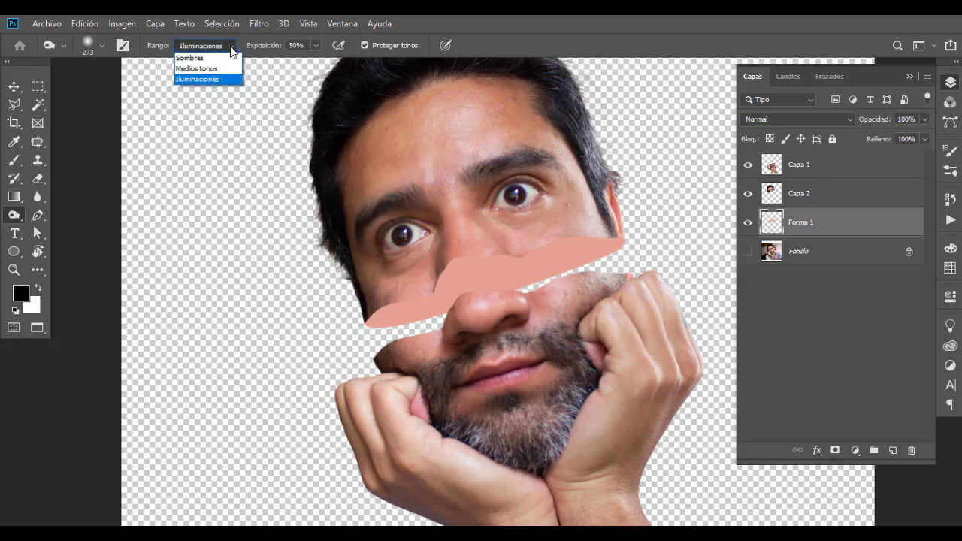
click(222, 63)
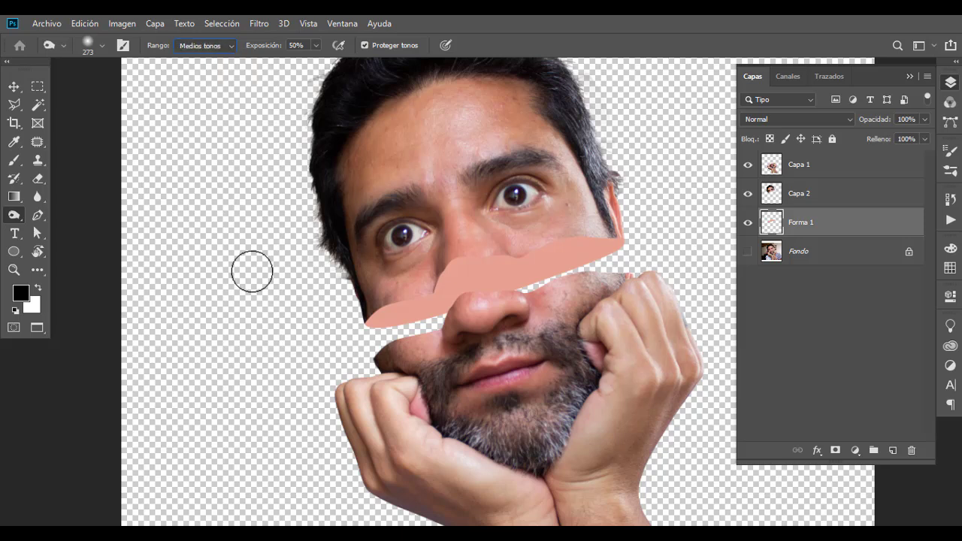
mouse_move(276, 319)
mouse_down()
mouse_move(297, 317)
mouse_move(301, 326)
mouse_up()
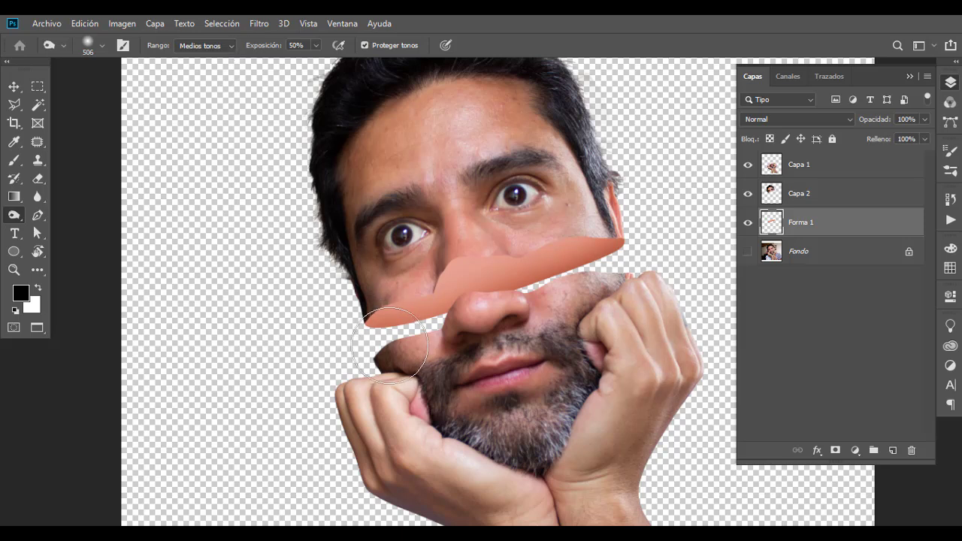
click(225, 46)
click(223, 80)
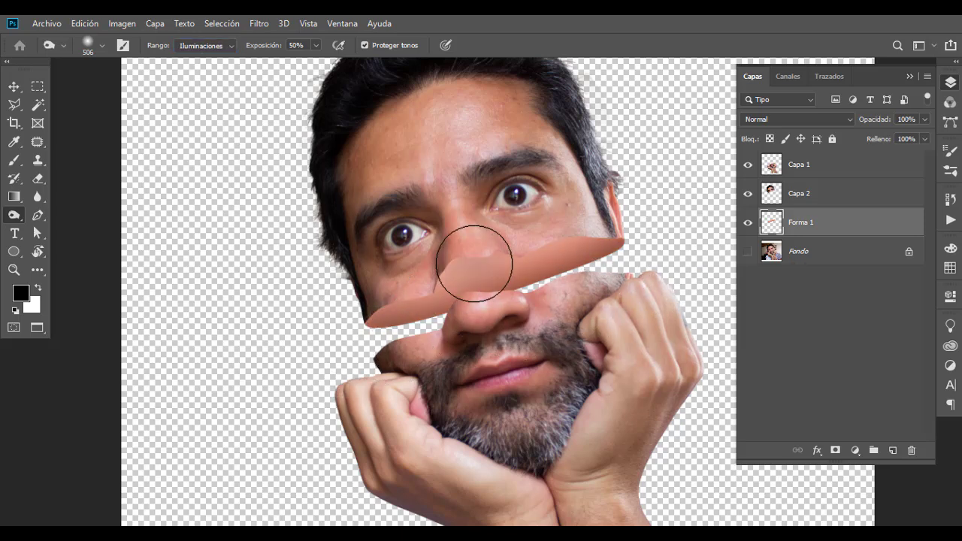
click(202, 46)
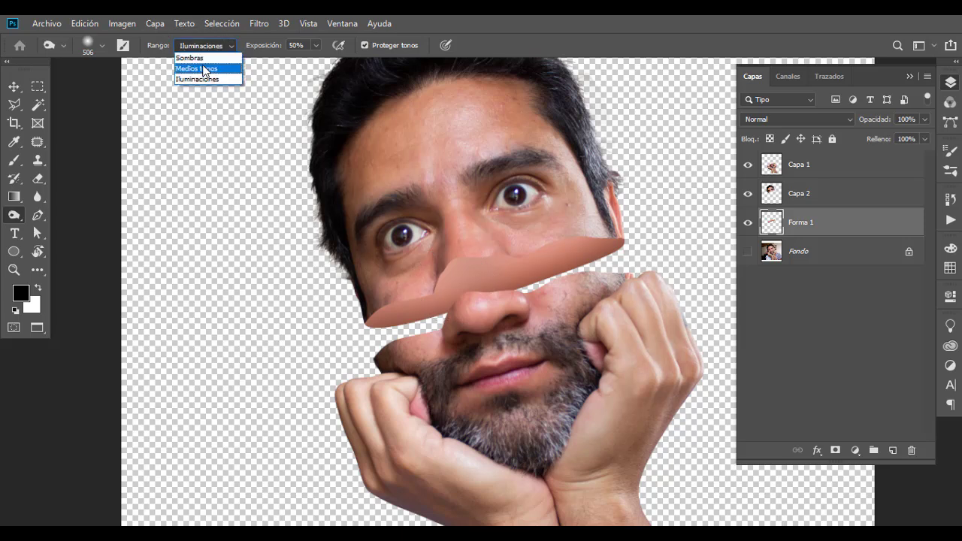
click(200, 64)
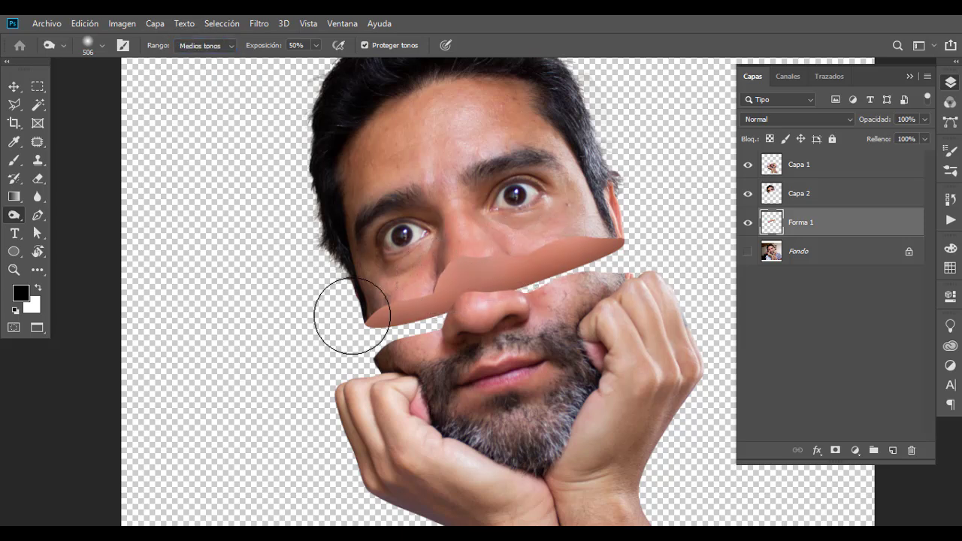
Duplicate Capa 2 and Forma 1, hide the originals, and merge the copies into Capa 2 copia.
key(v)
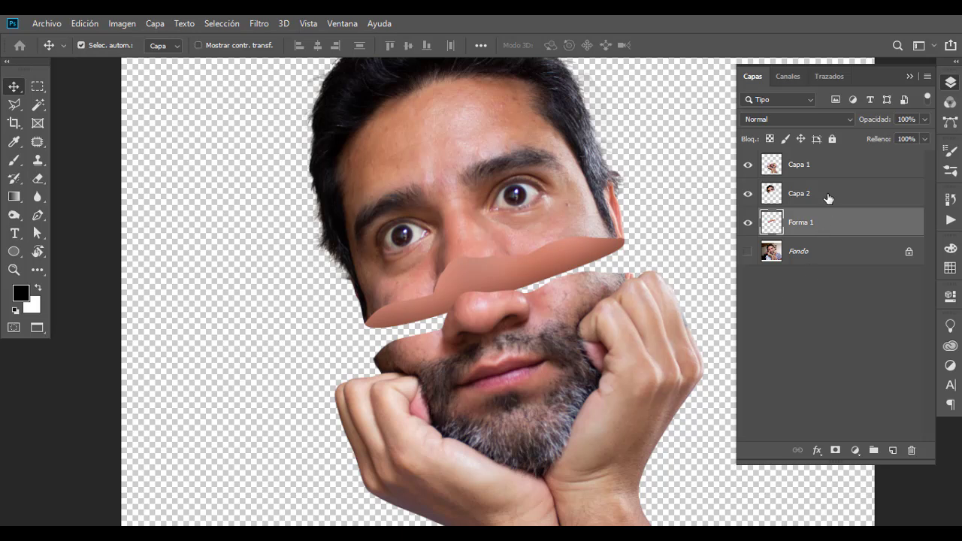
click(830, 198)
shift+click(830, 227)
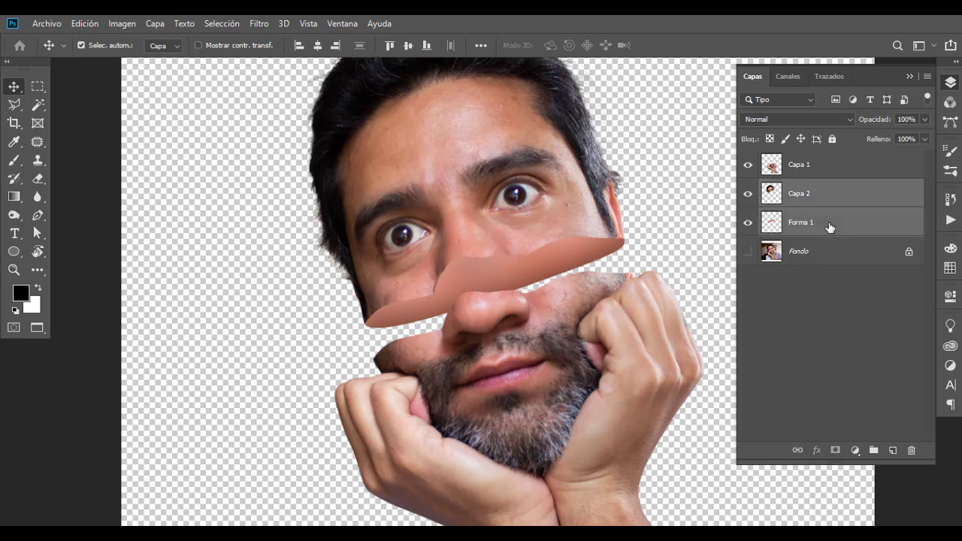
key(ctrl+j)
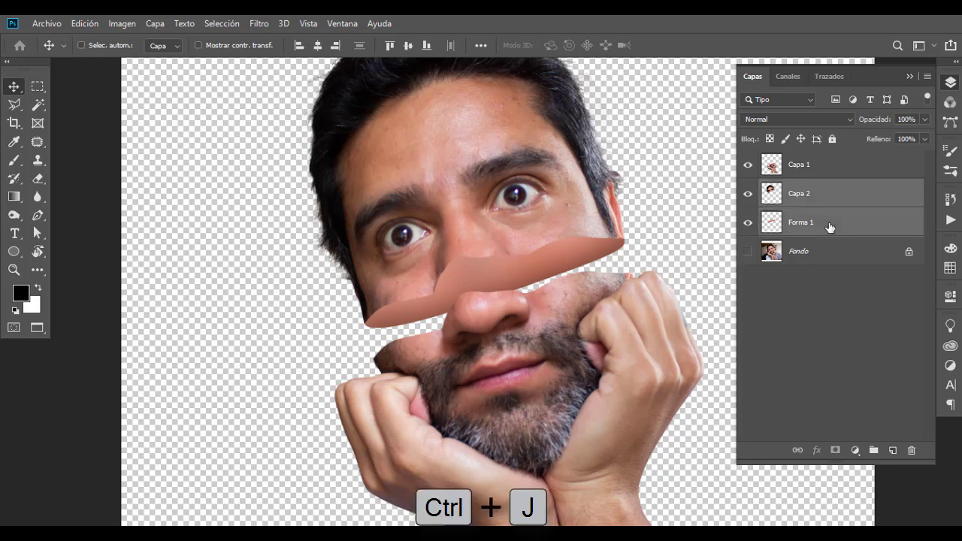
drag(748, 255, 747, 282)
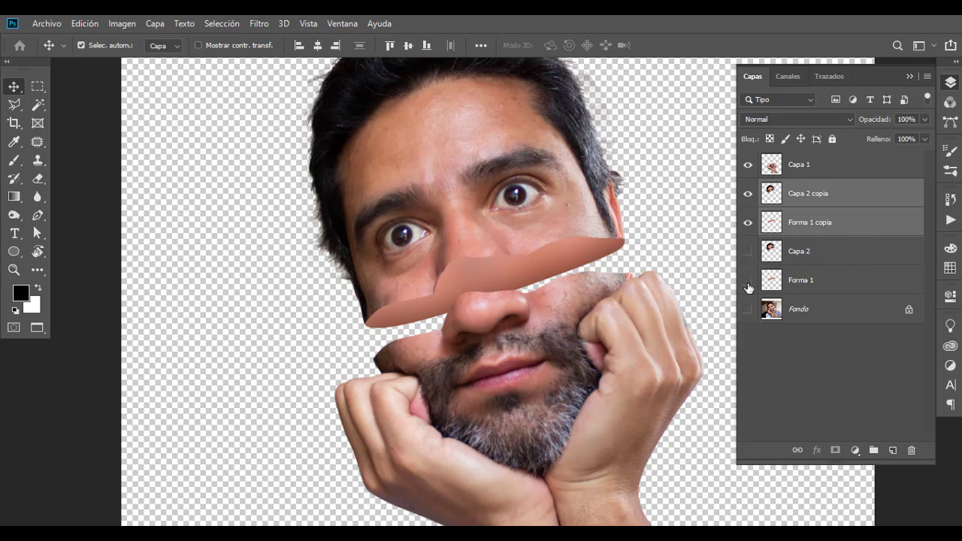
right_click(853, 194)
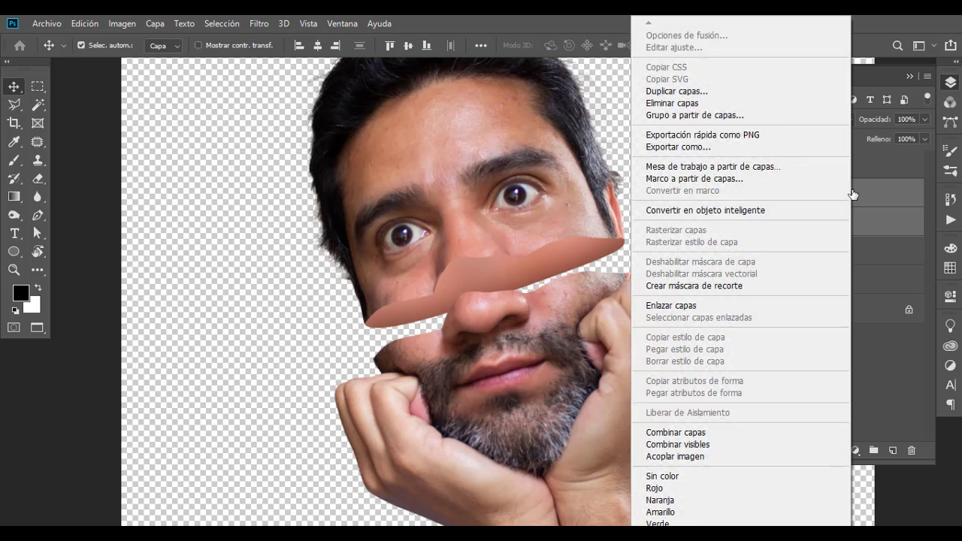
click(721, 430)
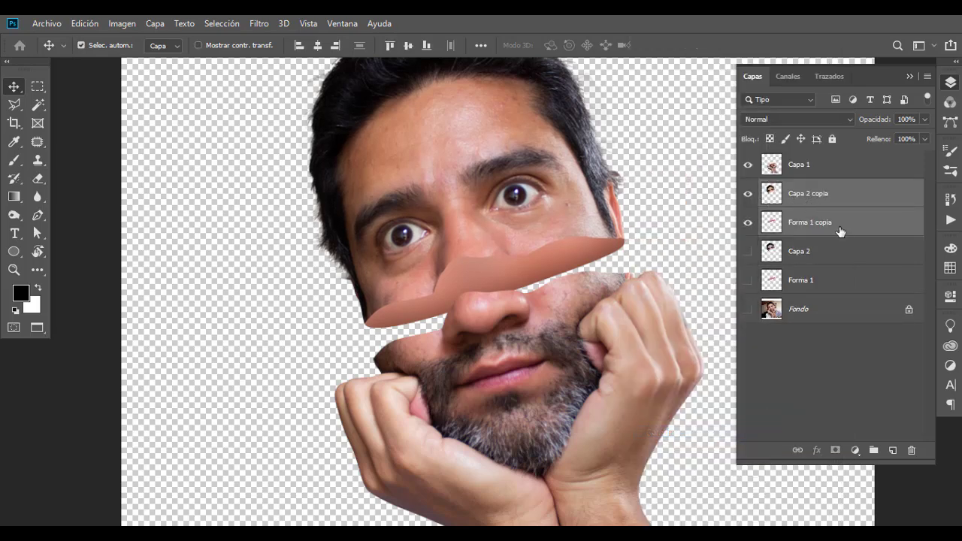
key(ctrl+e)
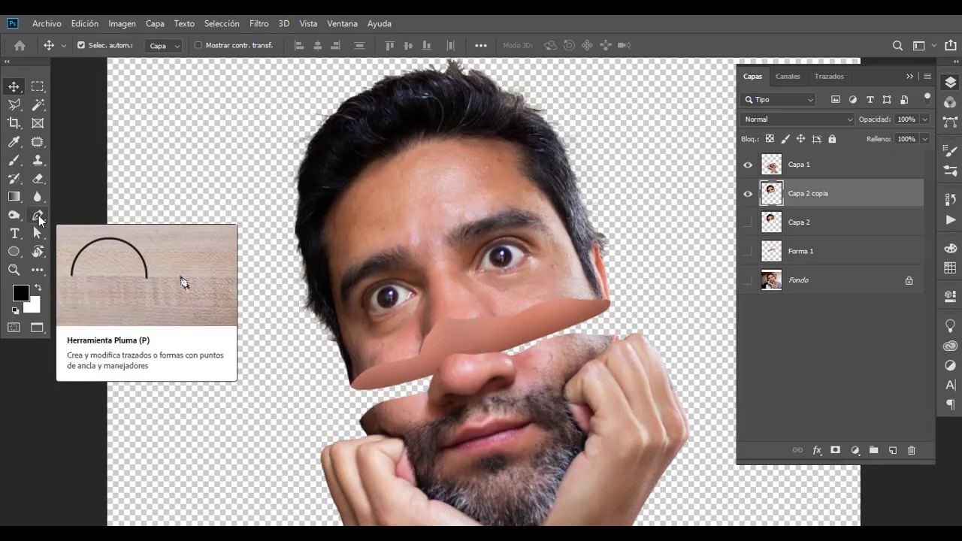
Set the Pen tool to Path mode and zoom in on the eyes and filler edge.
click(38, 215)
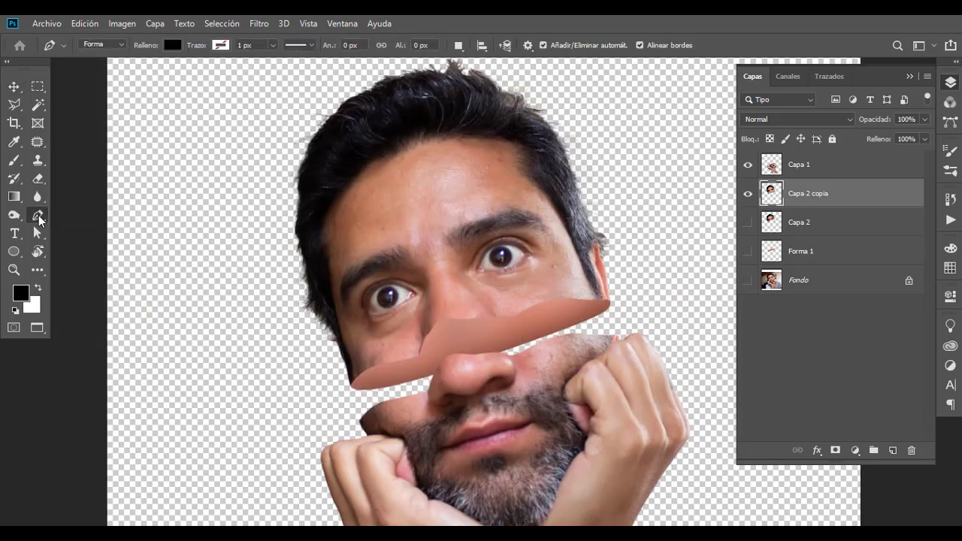
click(119, 47)
click(115, 66)
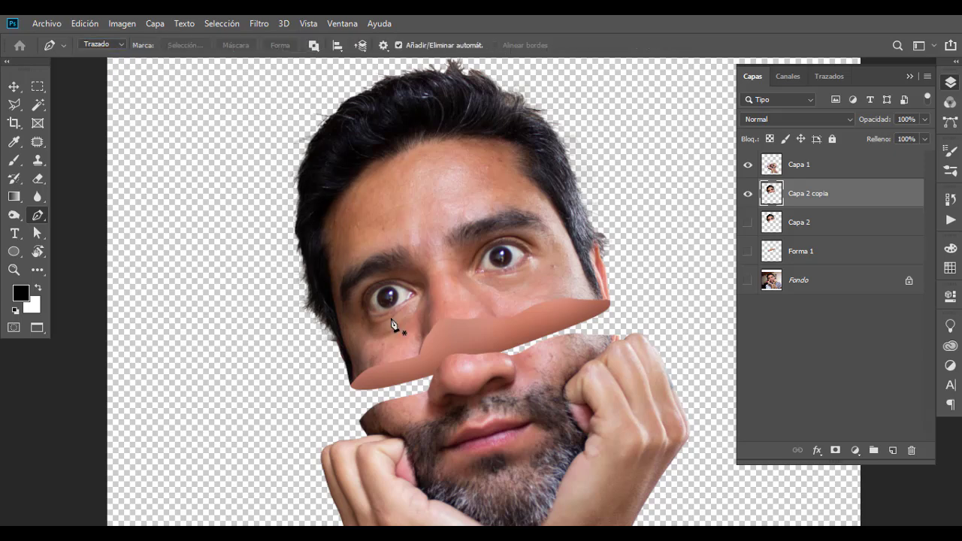
scroll(466, 305, up, 3)
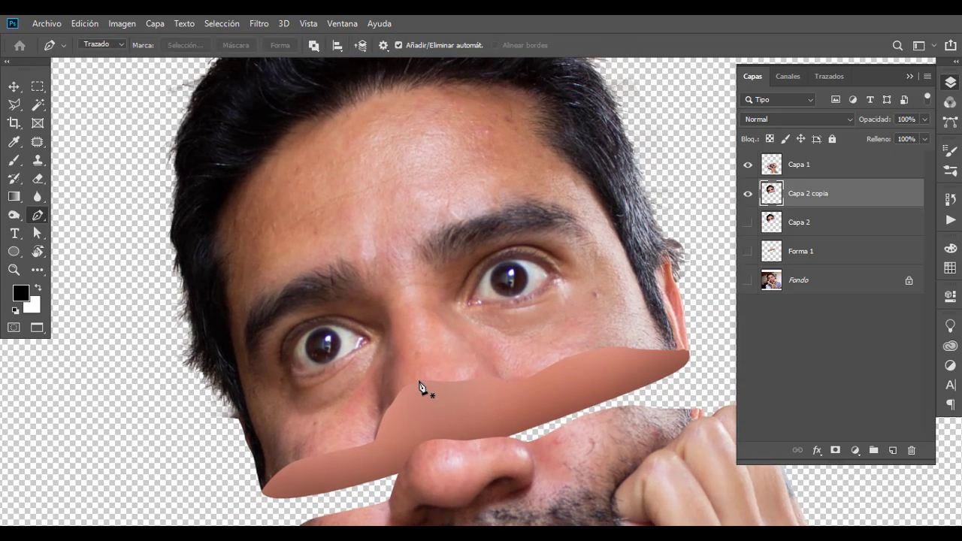
scroll(360, 288, up, 3)
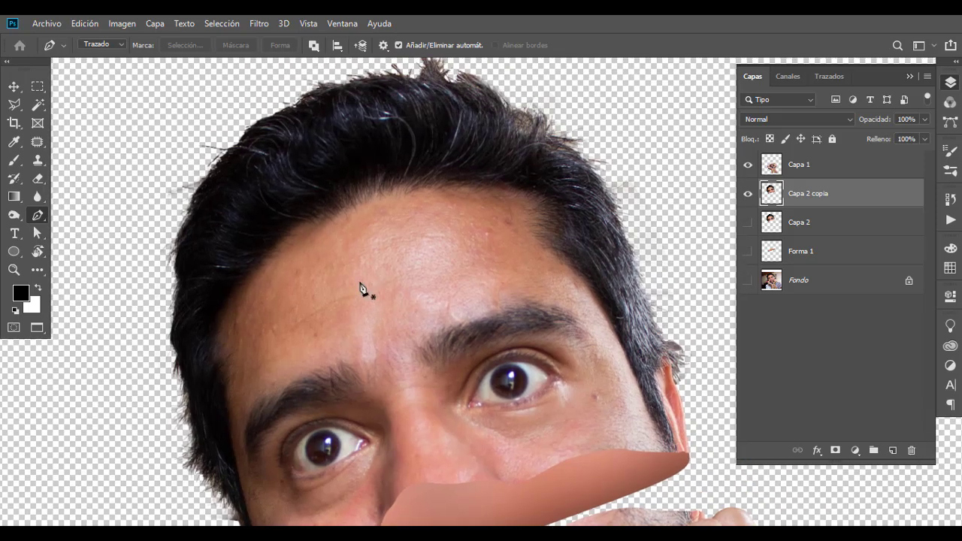
drag(411, 427, 381, 285)
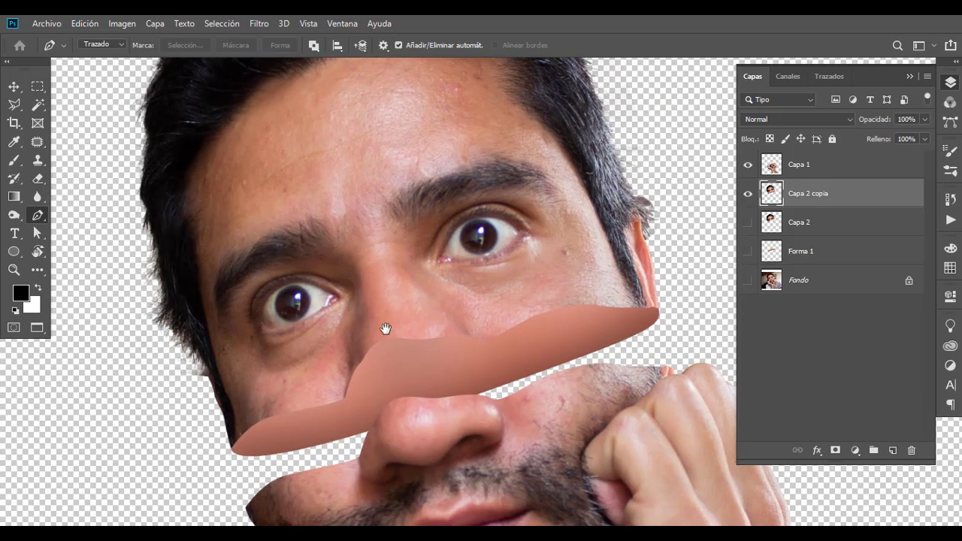
scroll(385, 328, up, 3)
scroll(447, 363, up, 1)
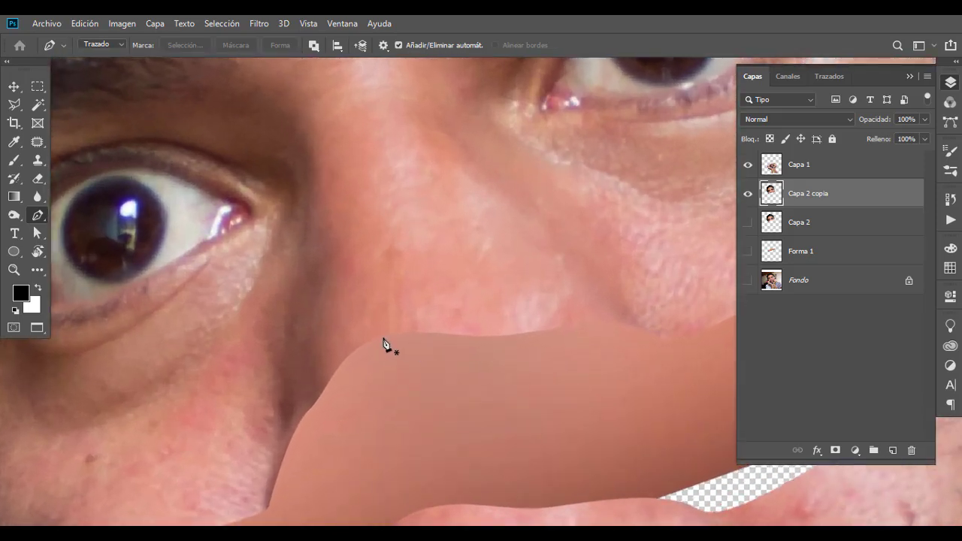
Draw a curved path from the filler's top edge up the nose bridge and forehead, past the hair.
click(383, 343)
scroll(389, 296, down, 2)
scroll(382, 233, down, 1)
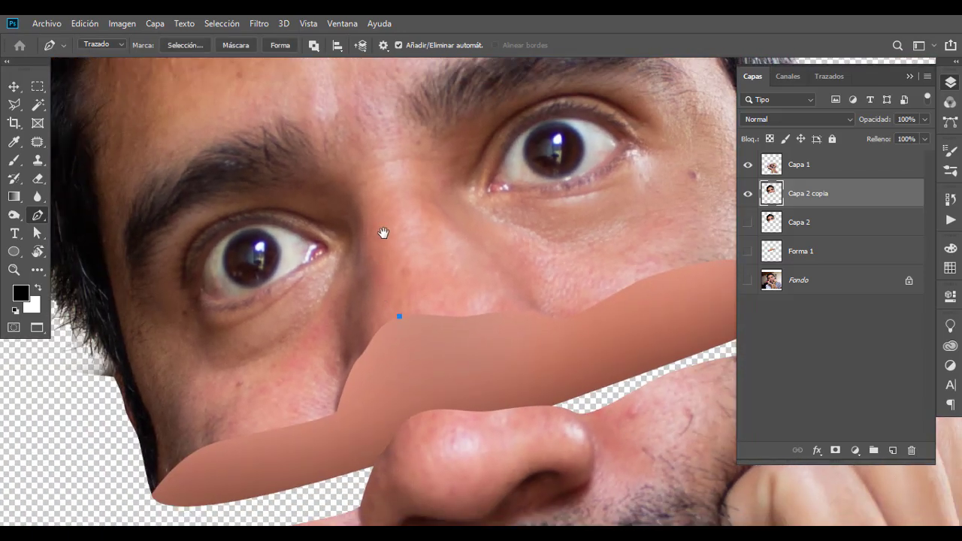
scroll(404, 353, up, 2)
drag(402, 314, 404, 287)
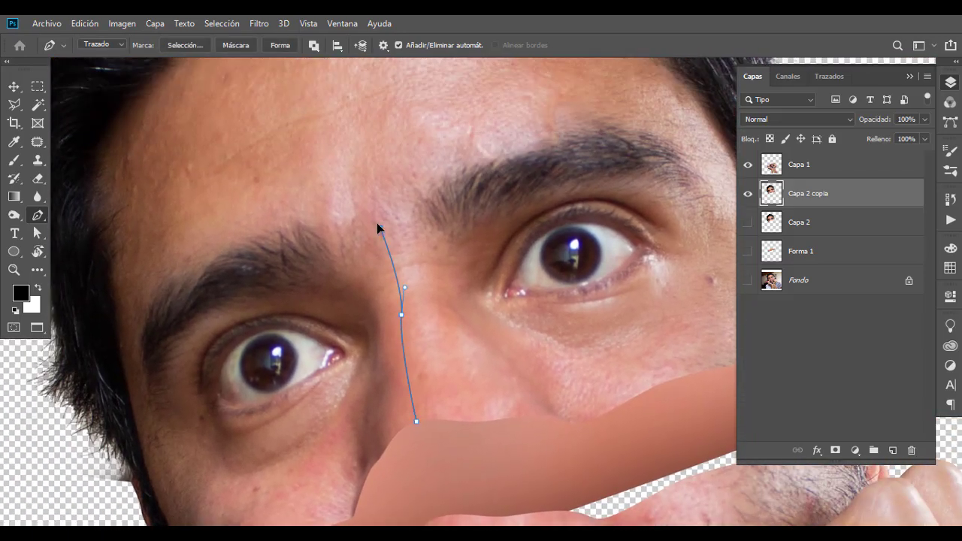
mouse_move(380, 227)
mouse_down()
mouse_move(369, 214)
mouse_move(416, 355)
mouse_up()
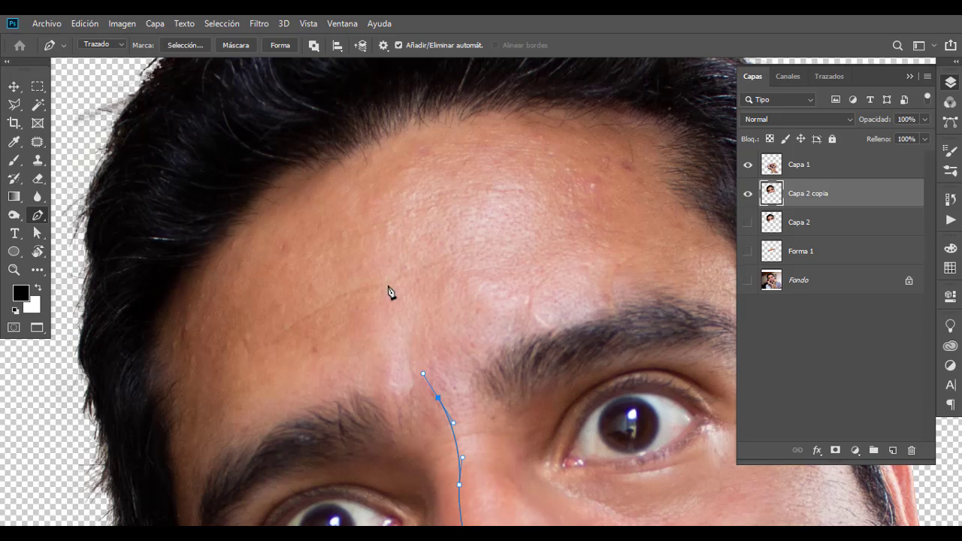
click(378, 241)
drag(366, 139, 361, 128)
mouse_move(305, 61)
mouse_down()
mouse_move(326, 278)
mouse_move(316, 278)
mouse_up()
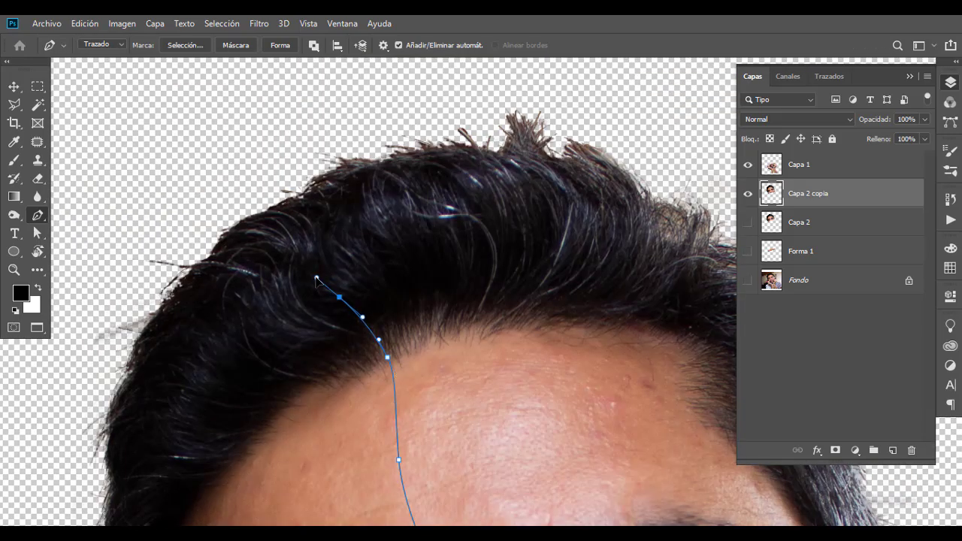
drag(368, 165, 277, 203)
key(ctrl+minus)
click(344, 108)
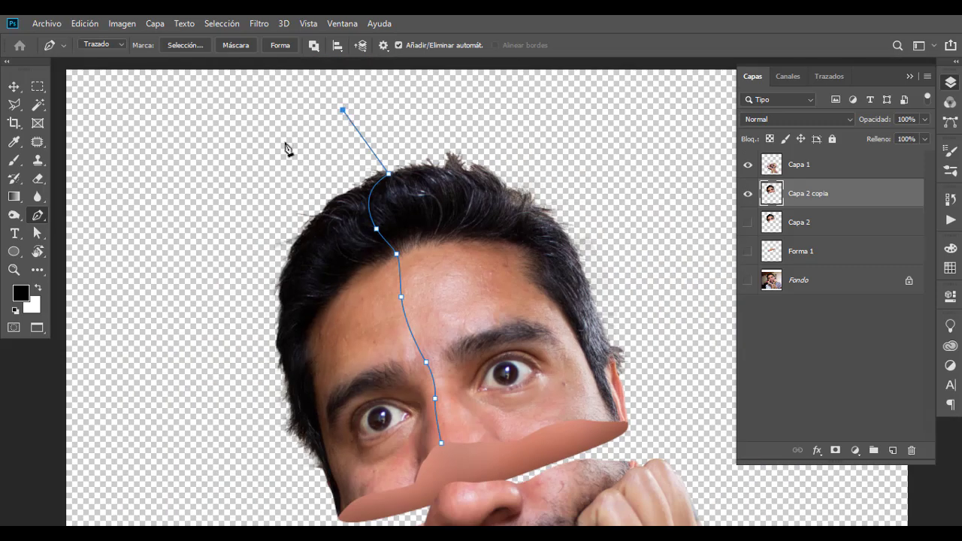
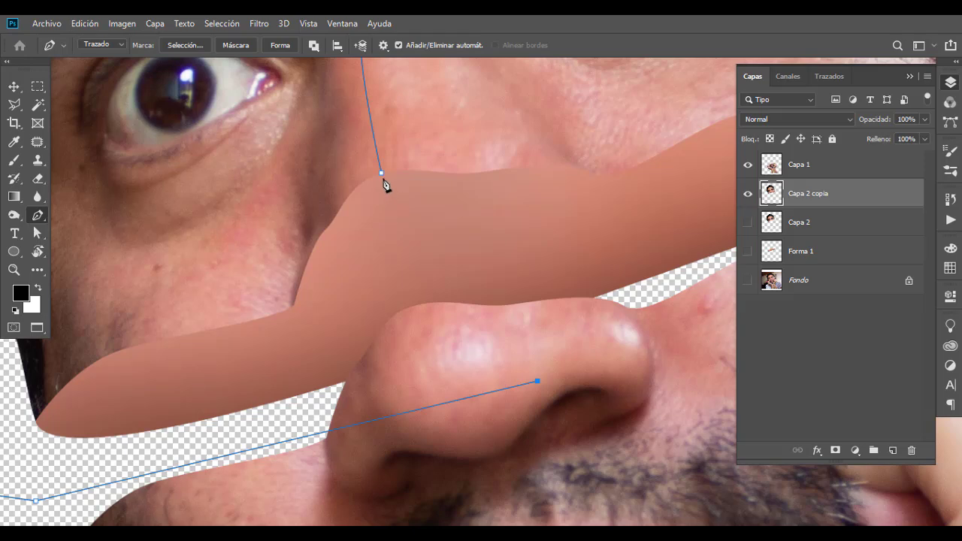
Close the face path at the nose anchor, reshape that anchor, and show the document's paths.
click(534, 380)
drag(526, 353, 490, 332)
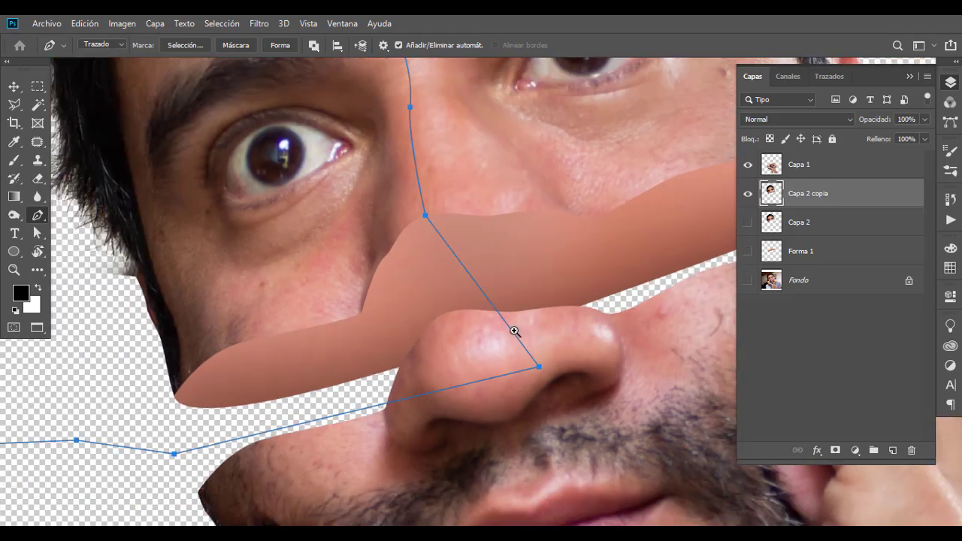
scroll(496, 353, up, 3)
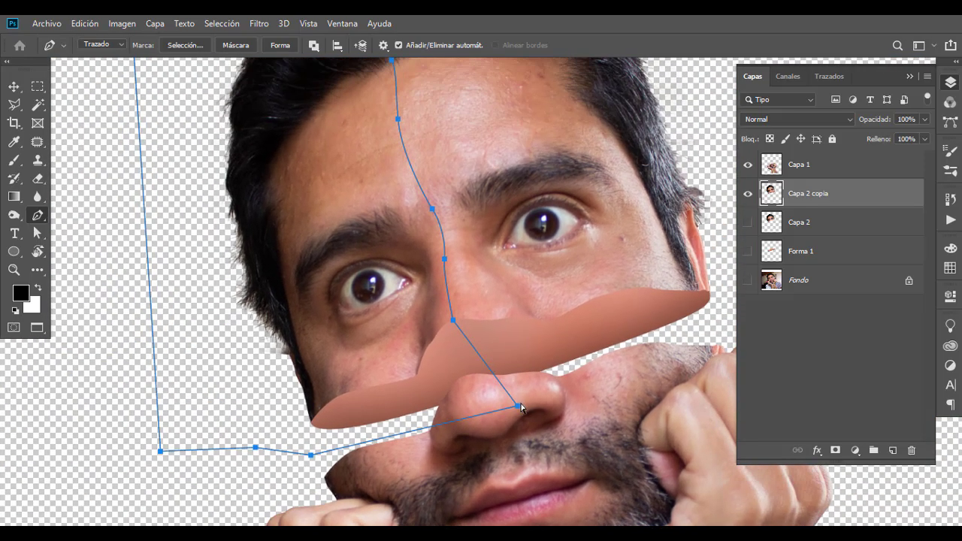
ctrl+click(518, 407)
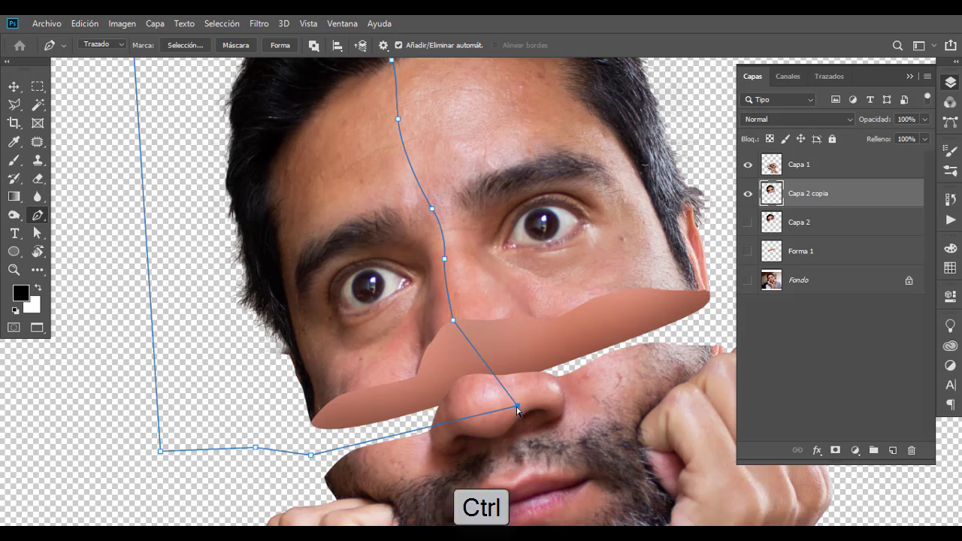
drag(518, 407, 510, 396)
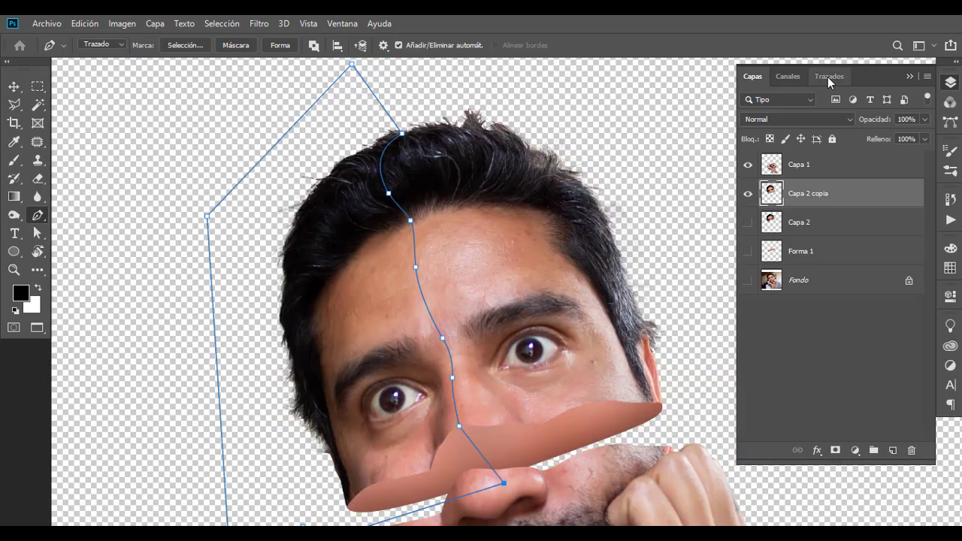
click(829, 76)
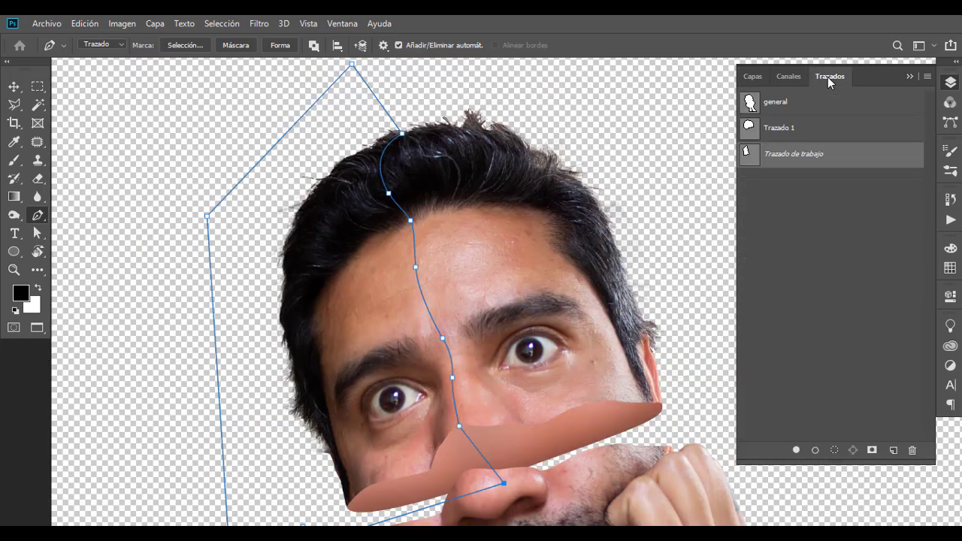
Save the work path as 'Trazado 2' and load it as a selection.
double_click(781, 155)
click(474, 185)
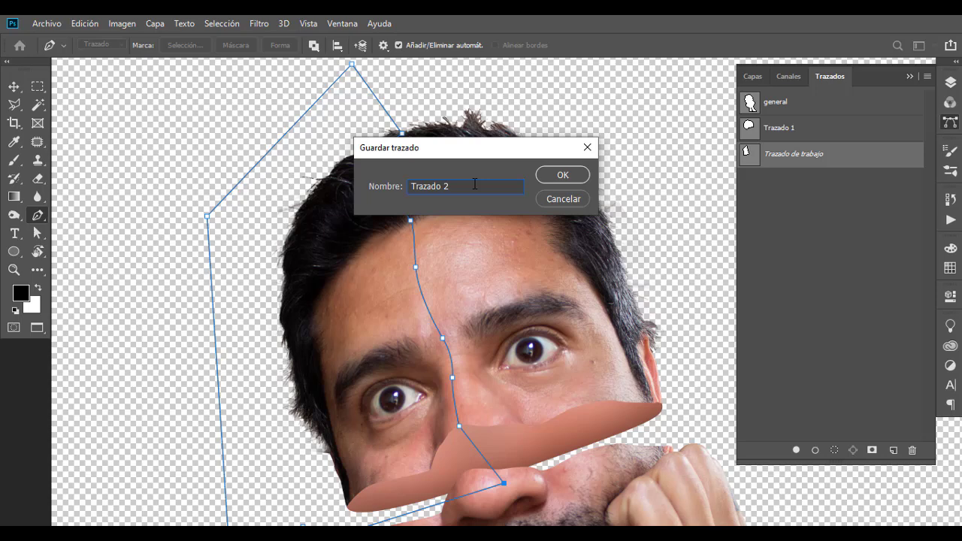
click(563, 176)
click(752, 76)
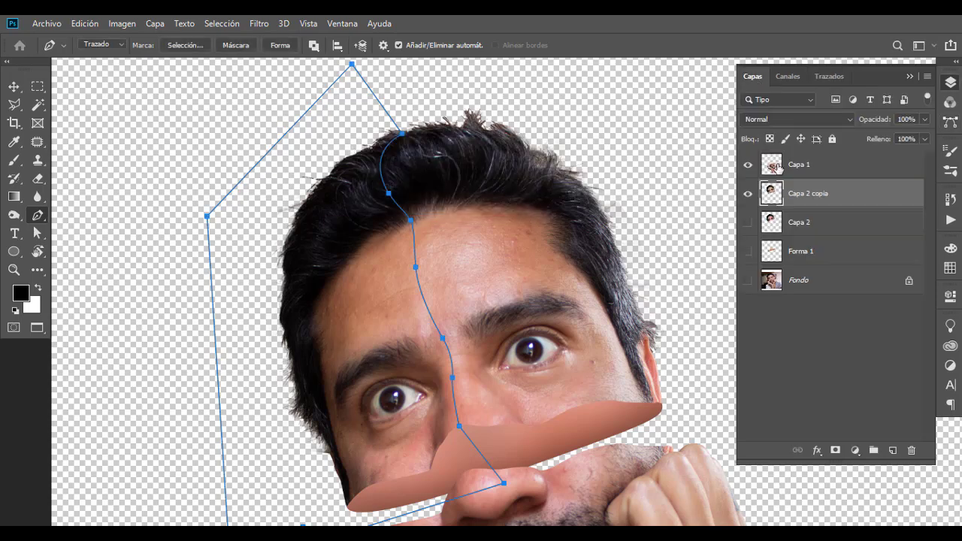
key(ctrl+Return)
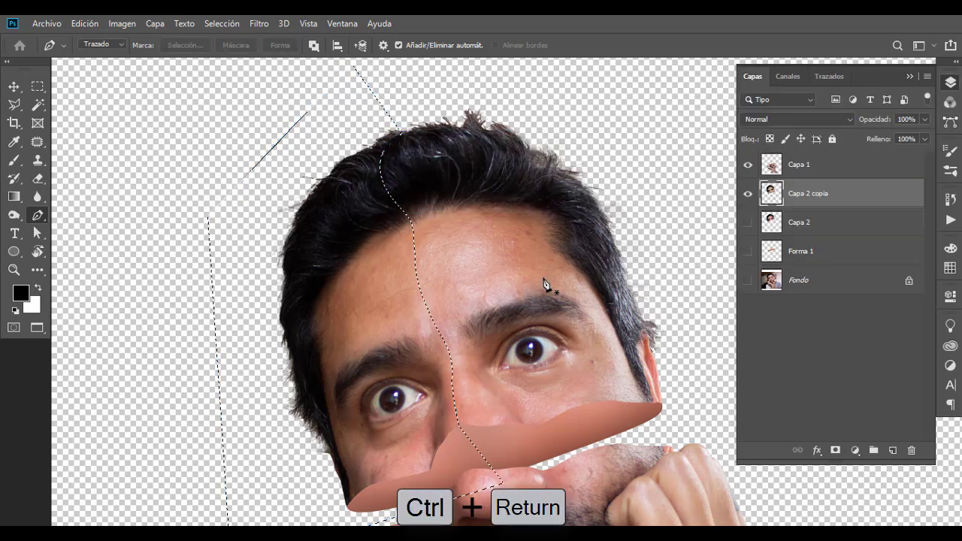
drag(515, 338, 521, 321)
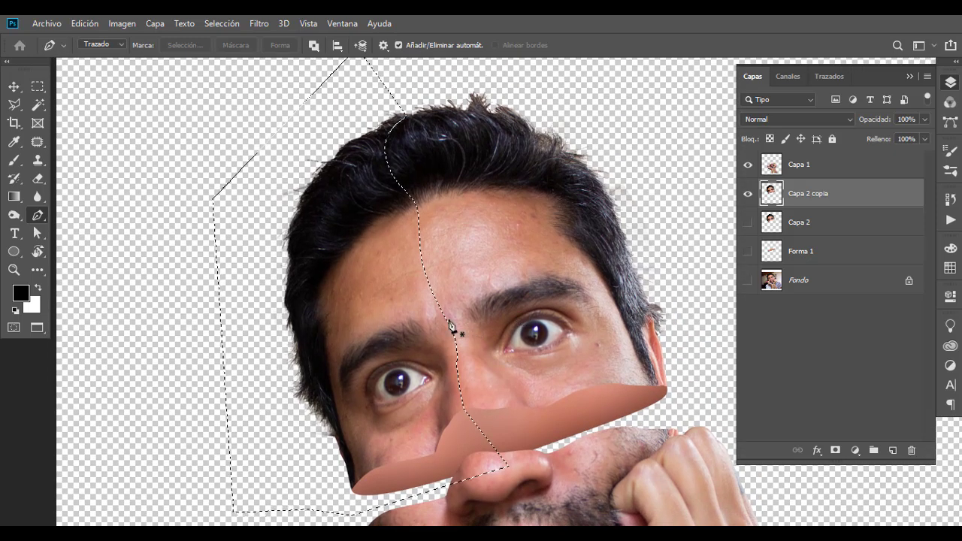
Cut the selected left face half onto its own layer and check both halves.
click(14, 104)
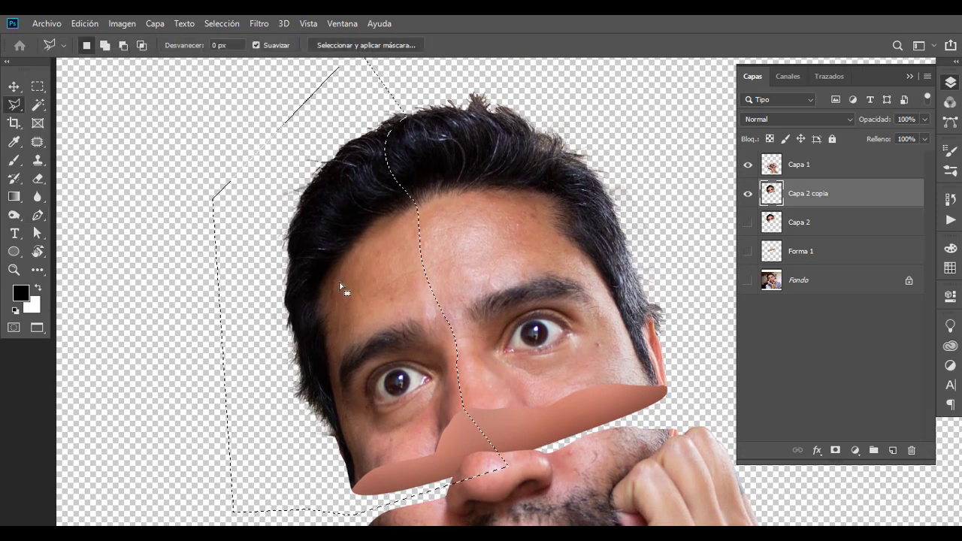
right_click(333, 284)
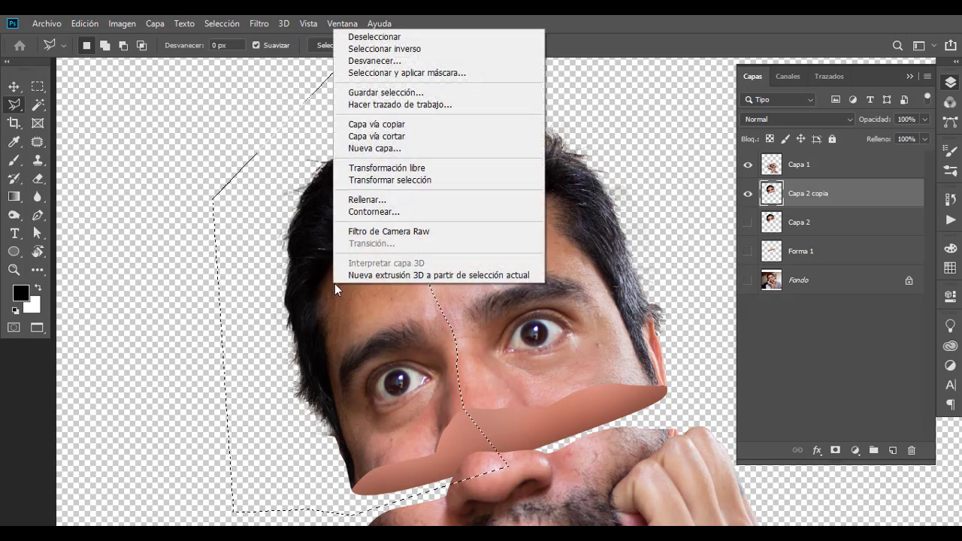
click(411, 143)
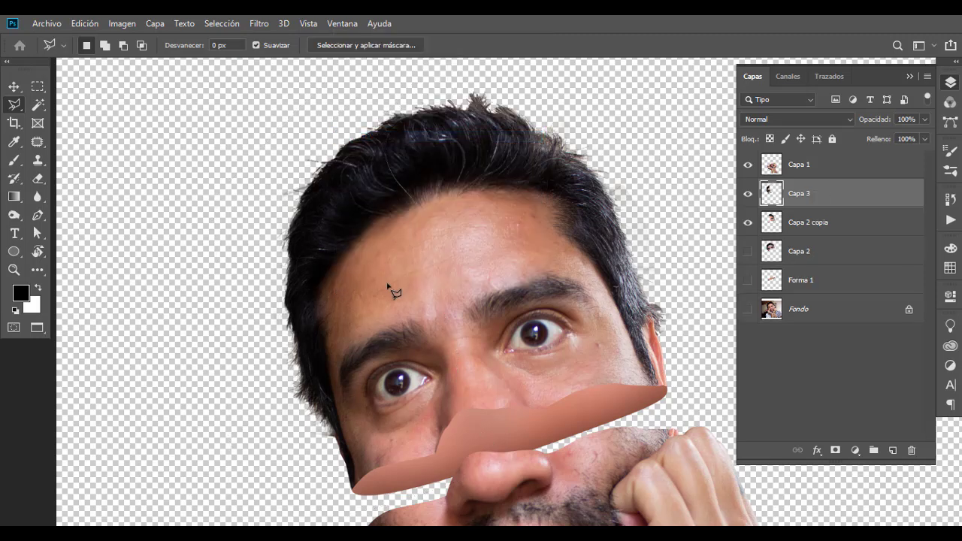
click(746, 194)
click(747, 194)
click(748, 224)
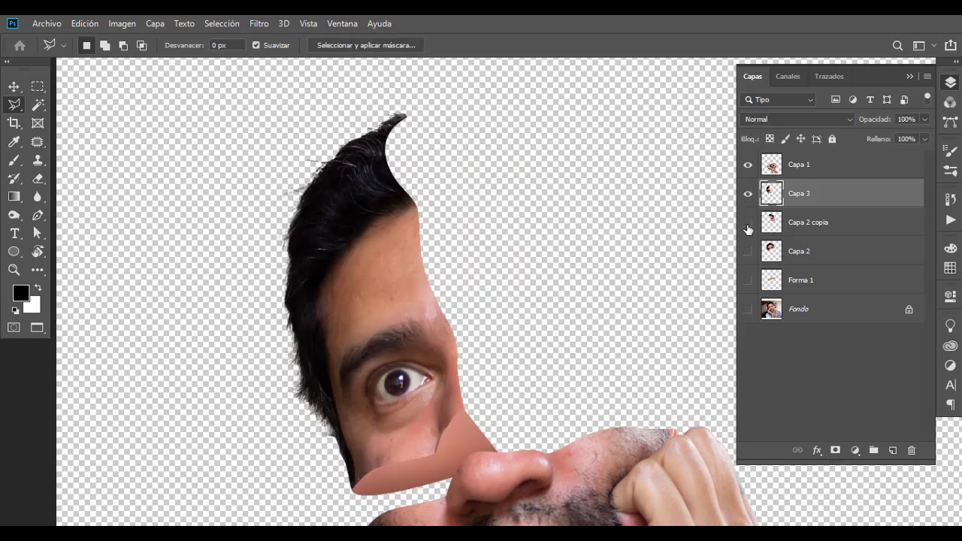
click(748, 224)
Rename the face-half layers 'cara der' and 'cara iz'.
double_click(794, 223)
text(cara der)
key(Return)
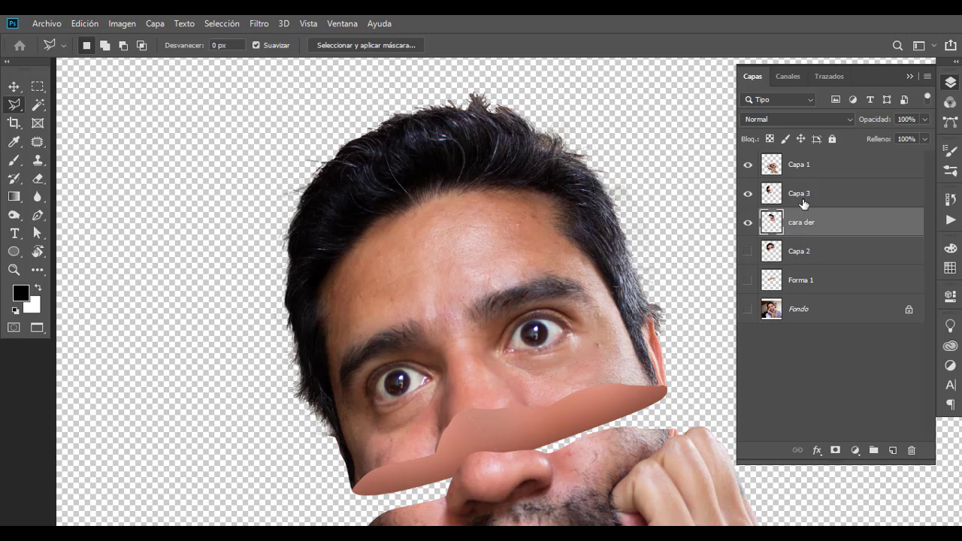
double_click(798, 194)
text(cara iz)
key(Return)
Move the right face half, cara der, upward to open a gap.
key(v)
key(ctrl+minus)
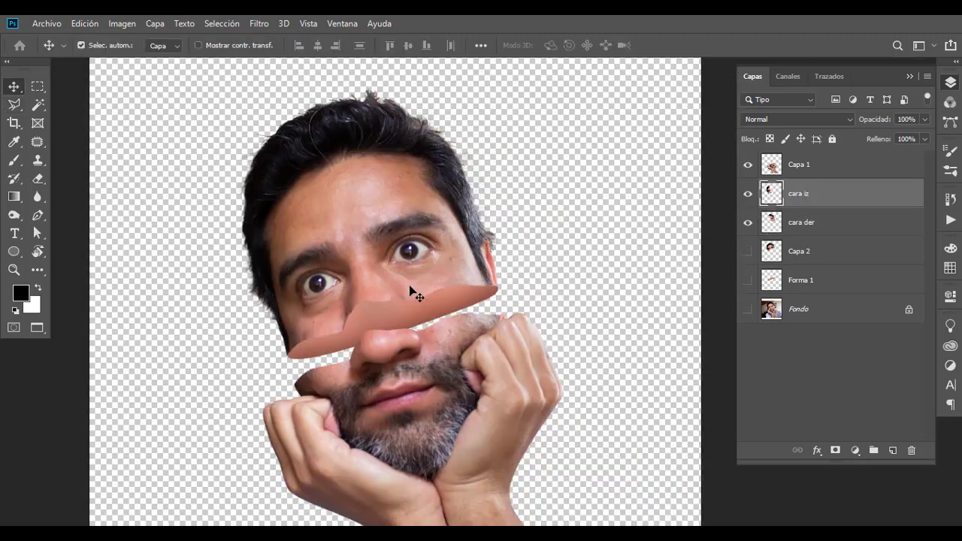
drag(414, 290, 414, 265)
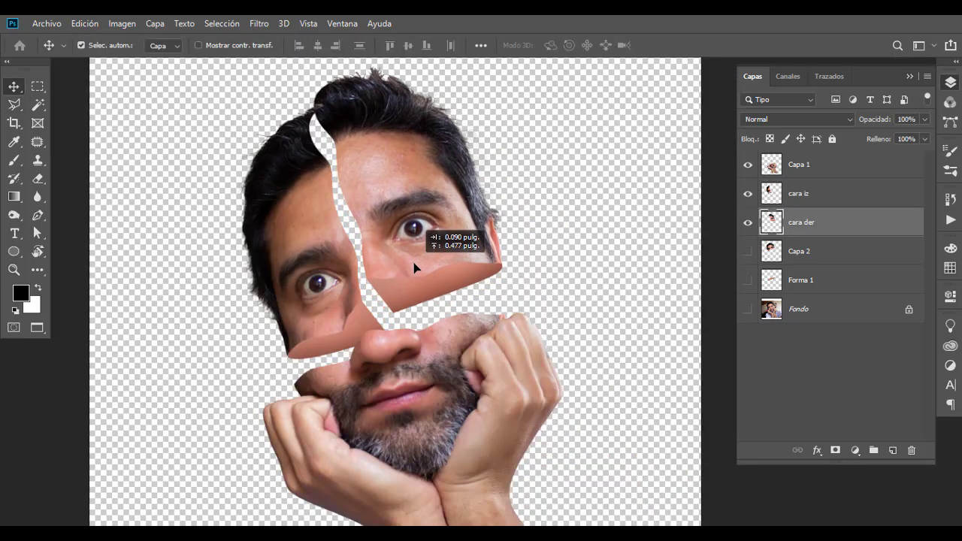
drag(414, 260, 412, 258)
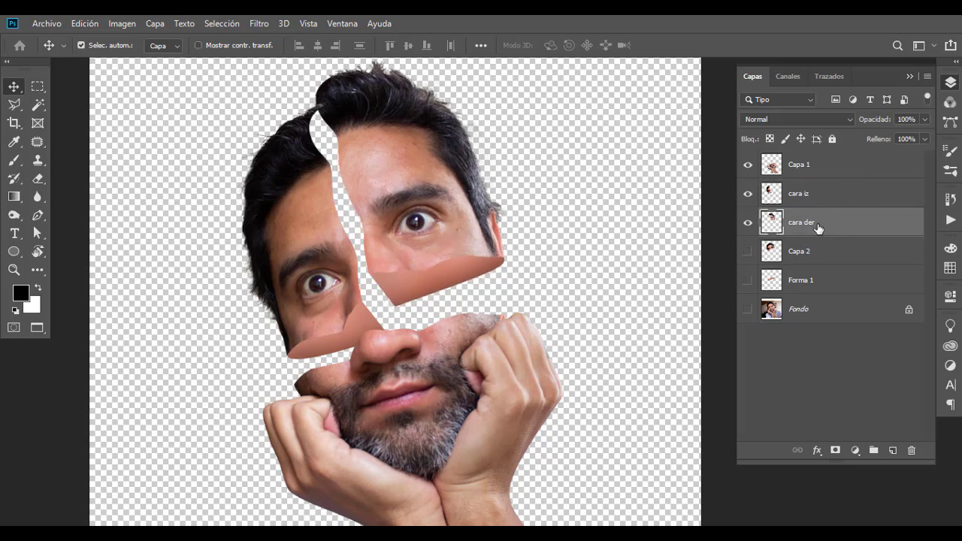
Set the Pen tool to Shape mode with fill colour #d6a392.
click(39, 215)
click(112, 43)
click(101, 56)
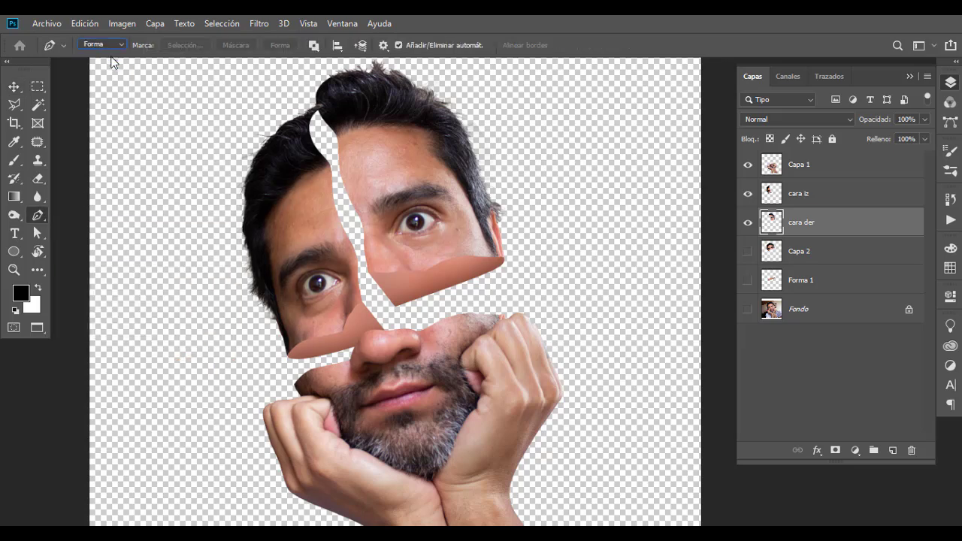
click(172, 46)
click(239, 72)
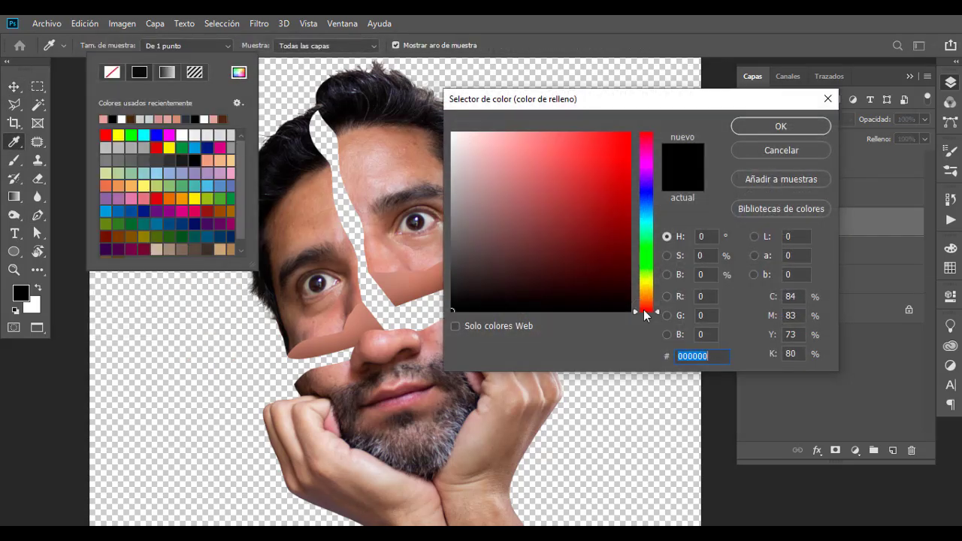
text(d6a392)
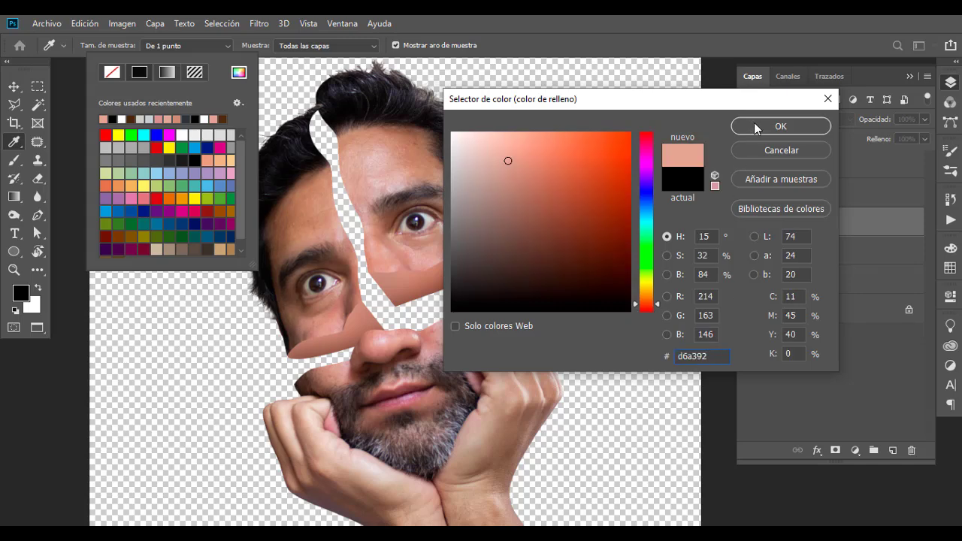
click(753, 123)
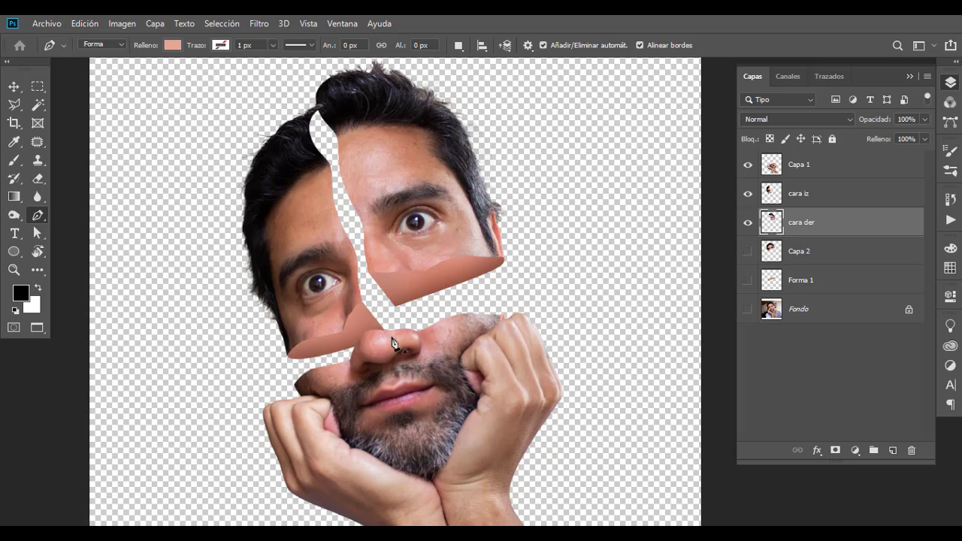
Draw the skin-toned strip shape filling the gap between the face halves.
mouse_move(376, 304)
mouse_down()
mouse_move(479, 331)
mouse_move(382, 386)
mouse_up()
click(363, 399)
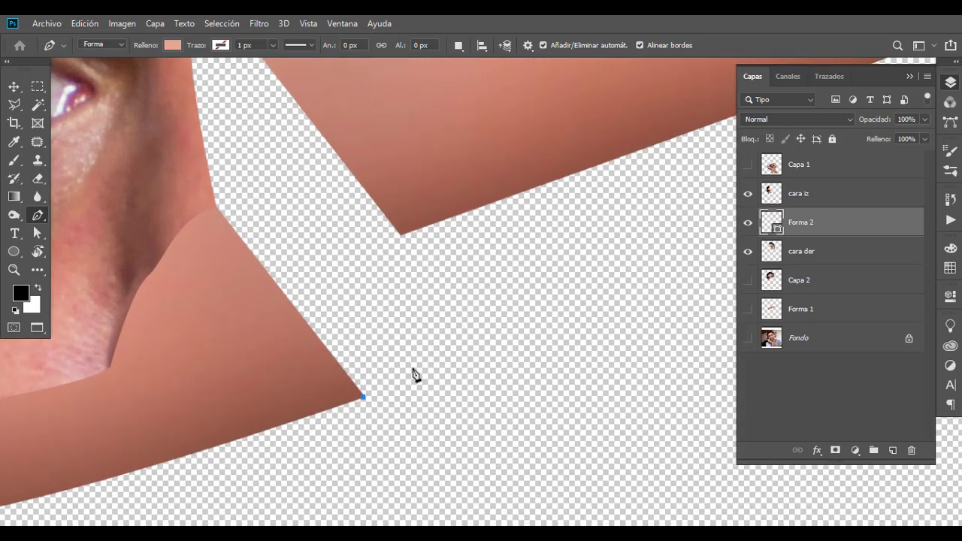
scroll(420, 348, down, 2)
scroll(401, 348, down, 2)
scroll(421, 348, down, 2)
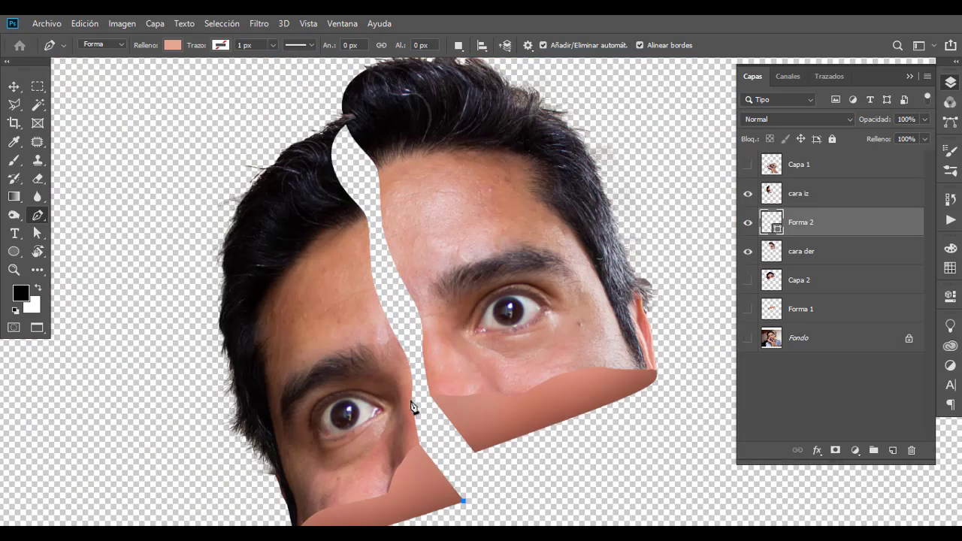
drag(427, 284, 417, 259)
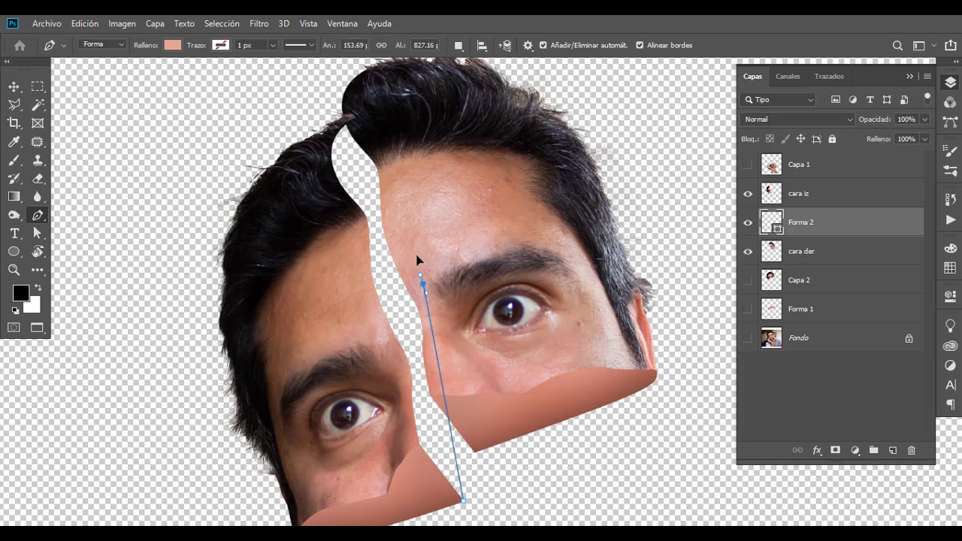
click(364, 113)
click(328, 148)
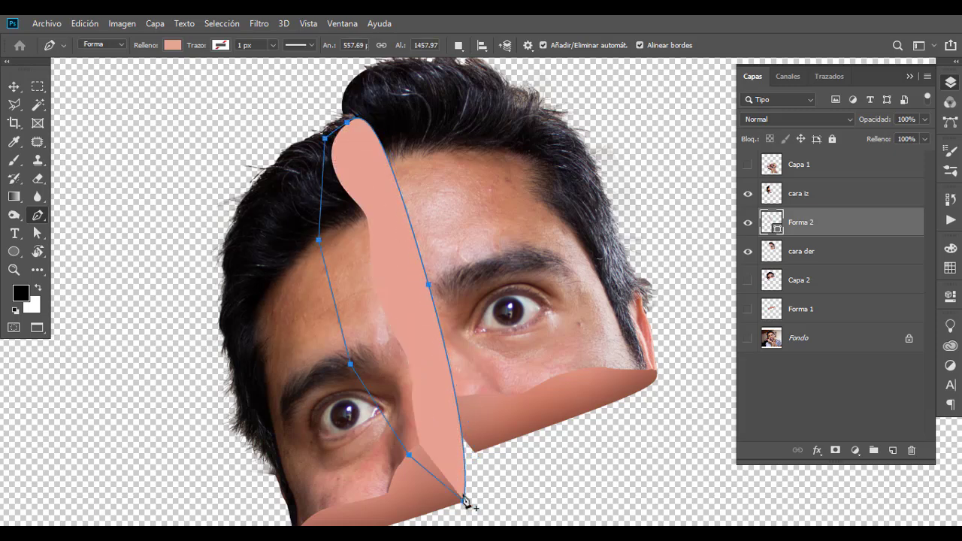
key(v)
key(Return)
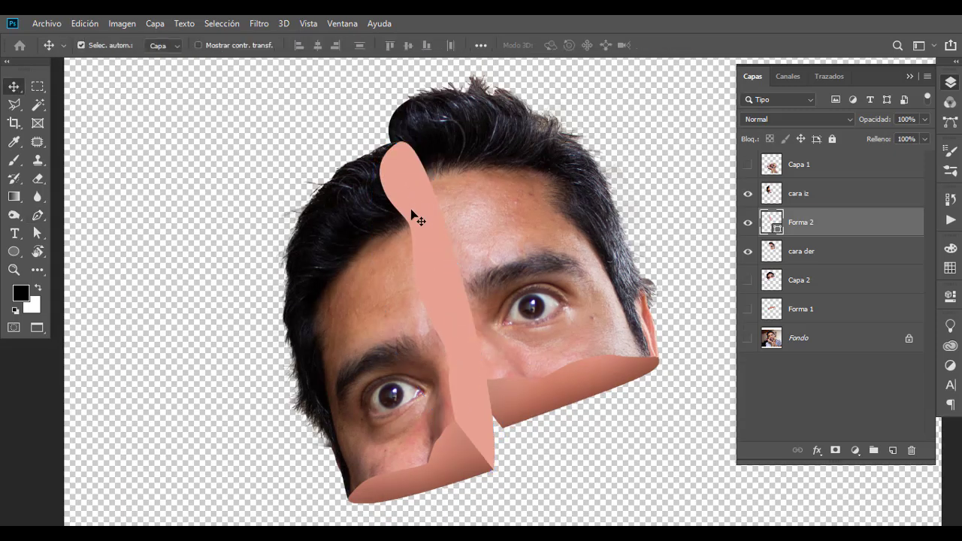
Move cara iz and Forma 2 below cara der, then select Forma 2.
ctrl+click(832, 198)
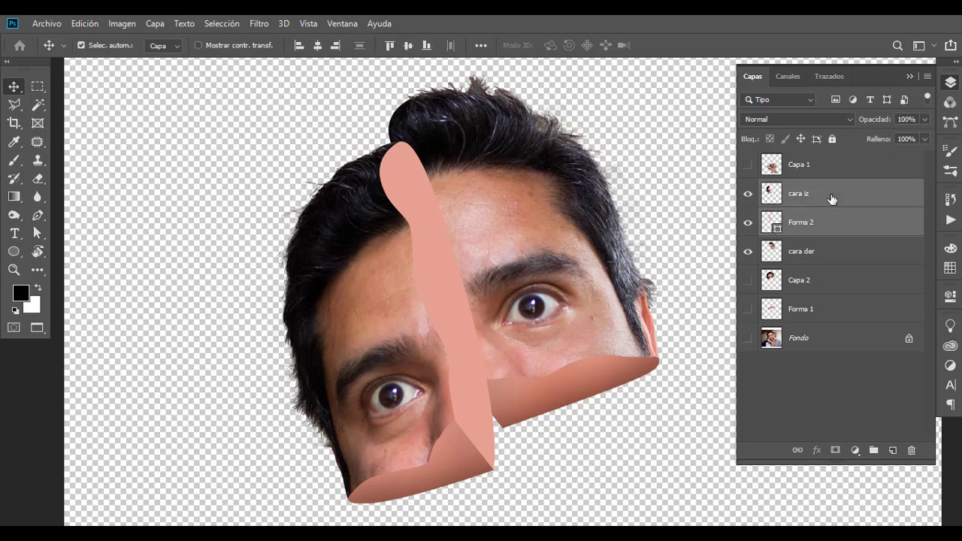
drag(830, 225, 829, 262)
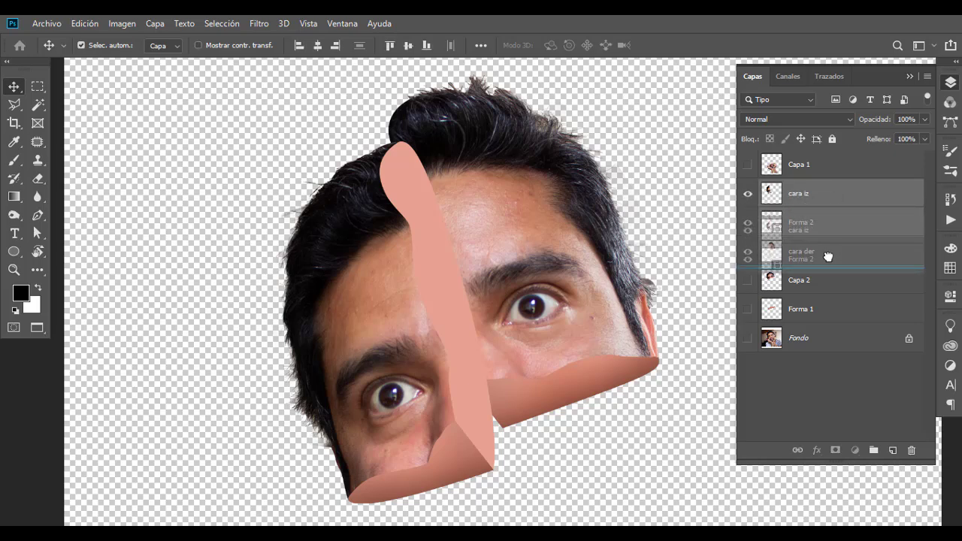
click(475, 247)
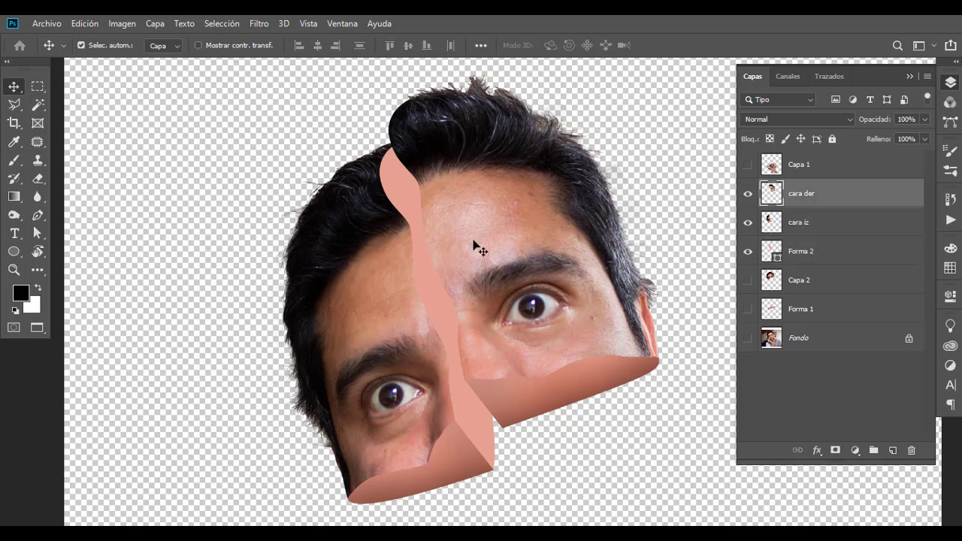
click(404, 200)
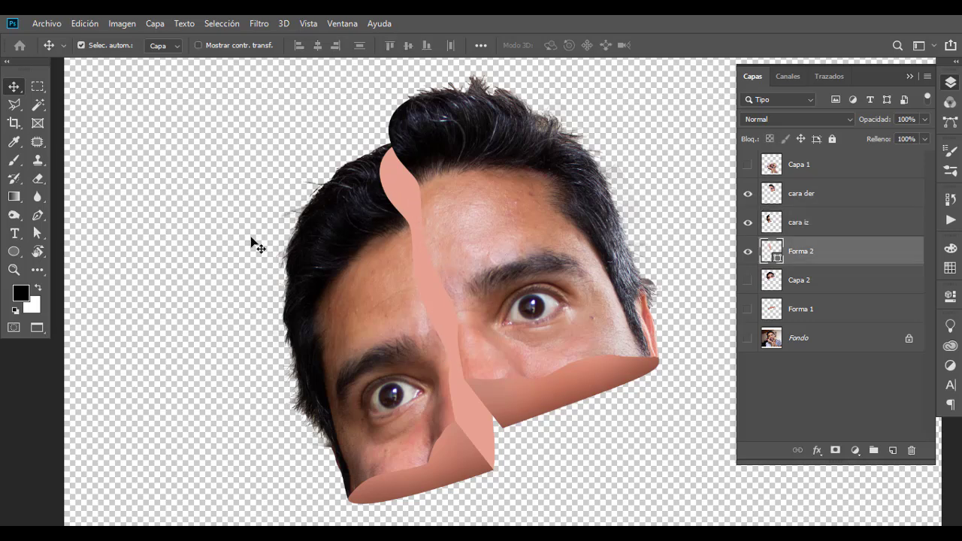
Rasterize the strip and dodge the forehead and fold strip with Range set to Highlights.
click(14, 215)
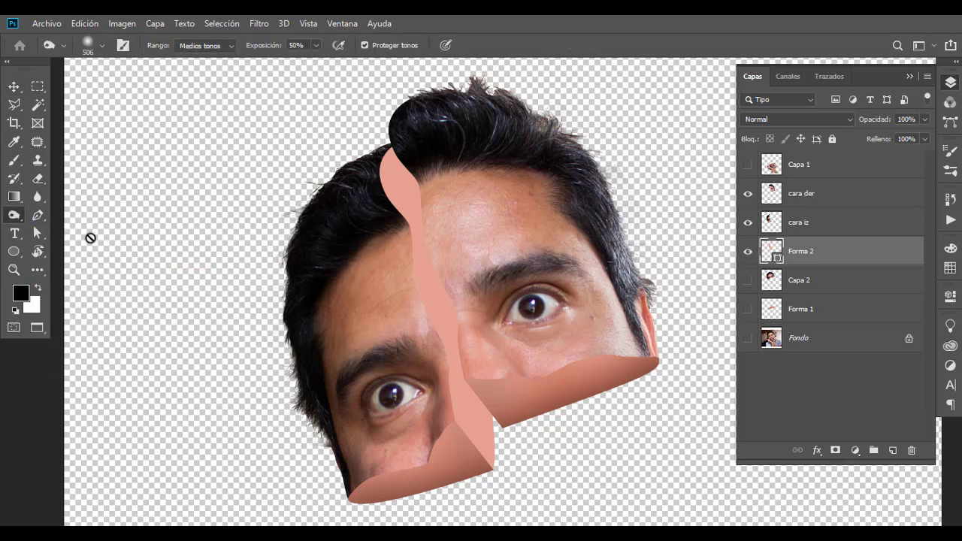
click(393, 177)
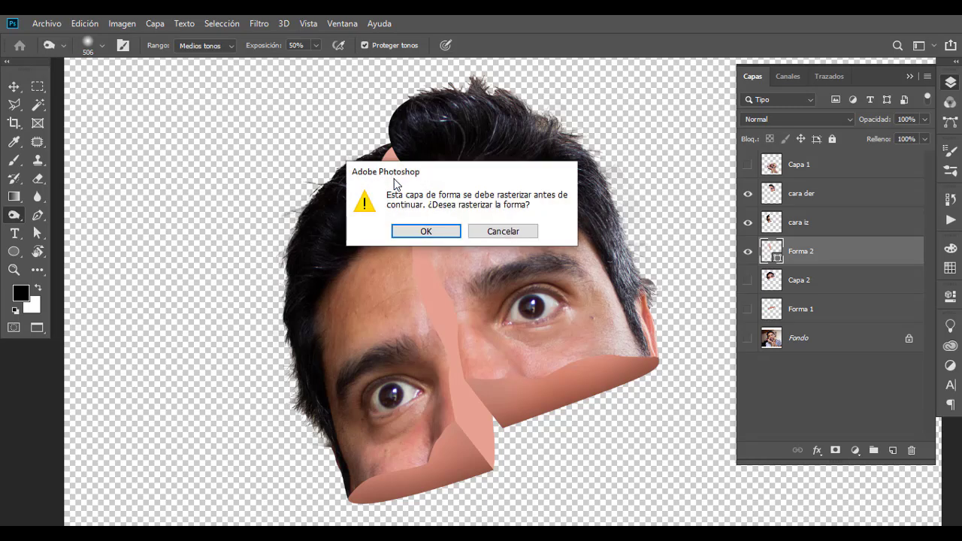
click(441, 235)
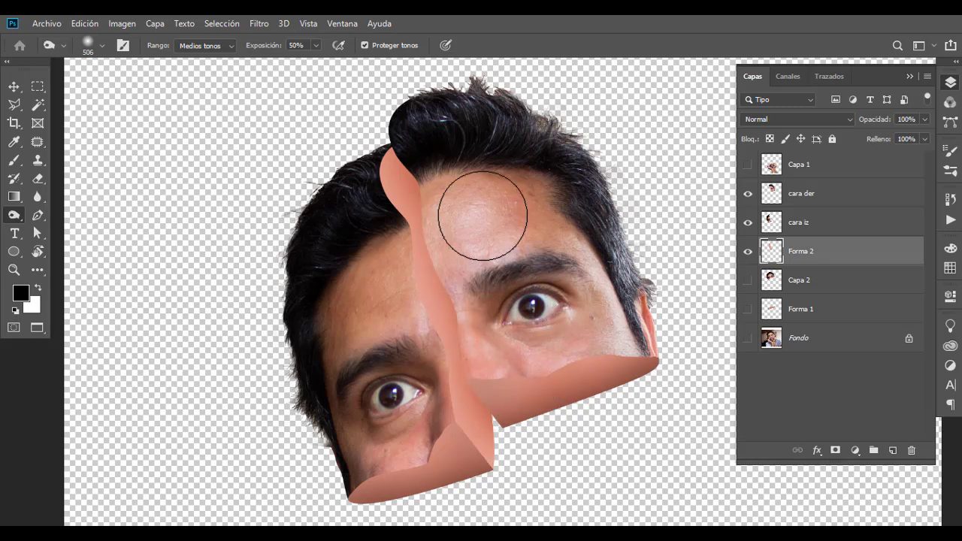
click(204, 45)
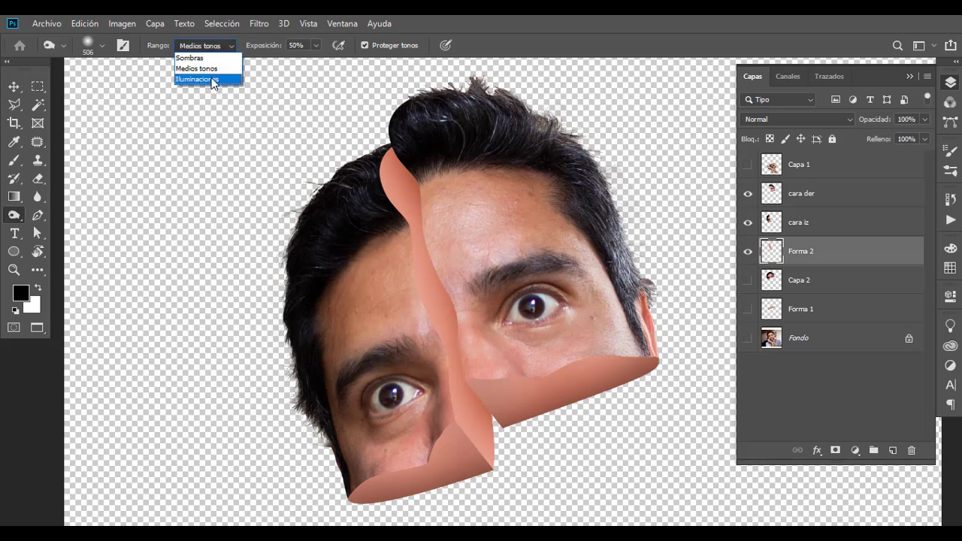
click(213, 79)
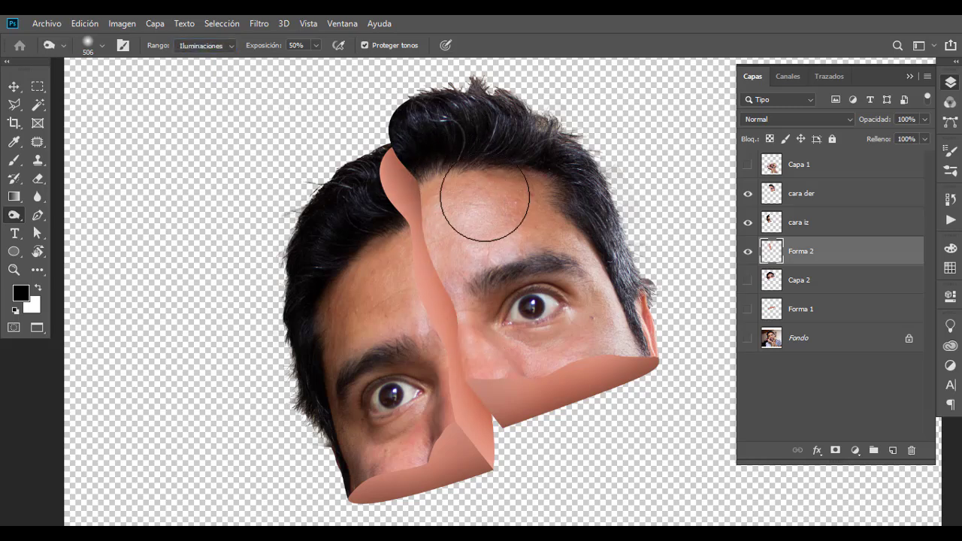
drag(484, 201, 534, 238)
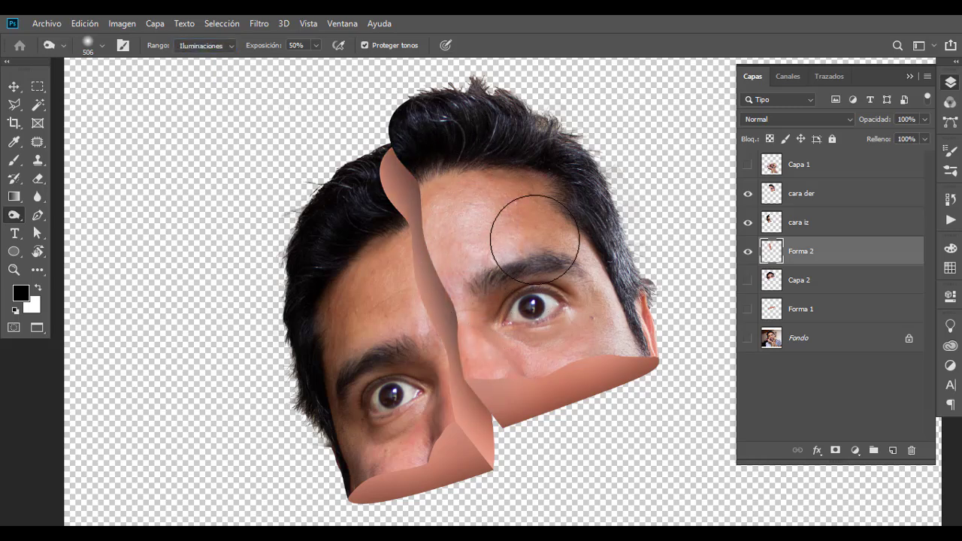
Show the Capa 1 lower face with hands and view the whole composition.
click(748, 164)
scroll(541, 346, down, 3)
mouse_move(545, 366)
mouse_down()
mouse_move(410, 278)
mouse_move(441, 231)
mouse_up()
With the Move tool, zoom to the forearms and make Capa 1 the active layer.
key(v)
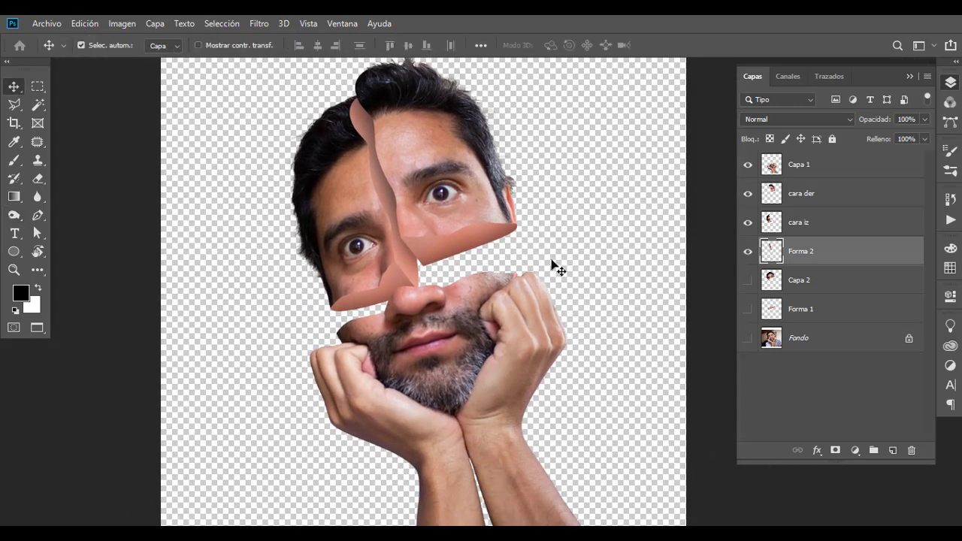
scroll(516, 285, down, 3)
scroll(474, 362, up, 3)
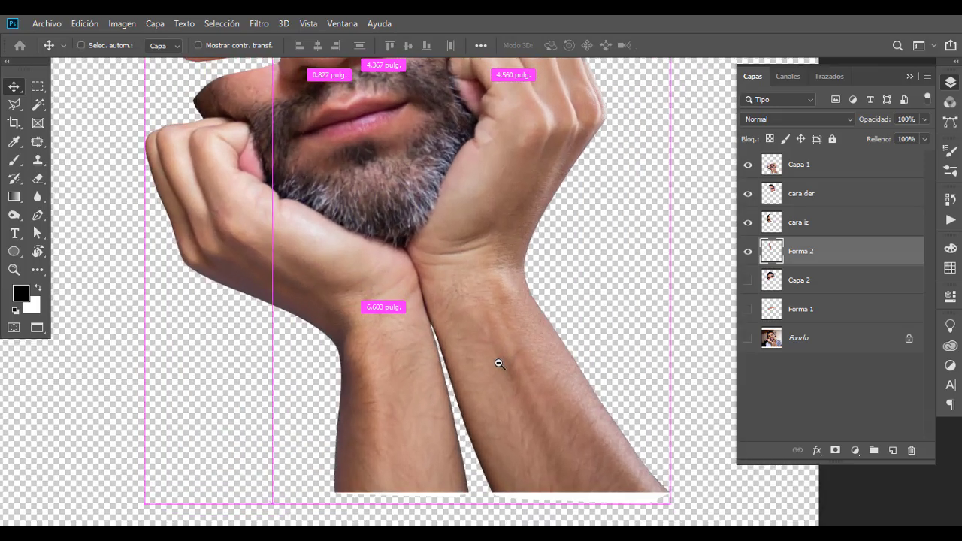
scroll(474, 343, up, 3)
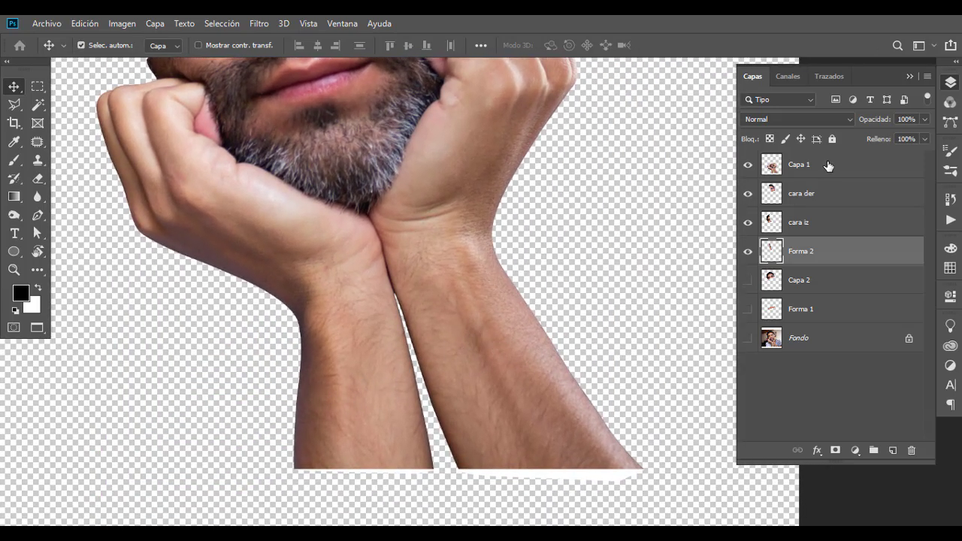
click(828, 166)
click(748, 165)
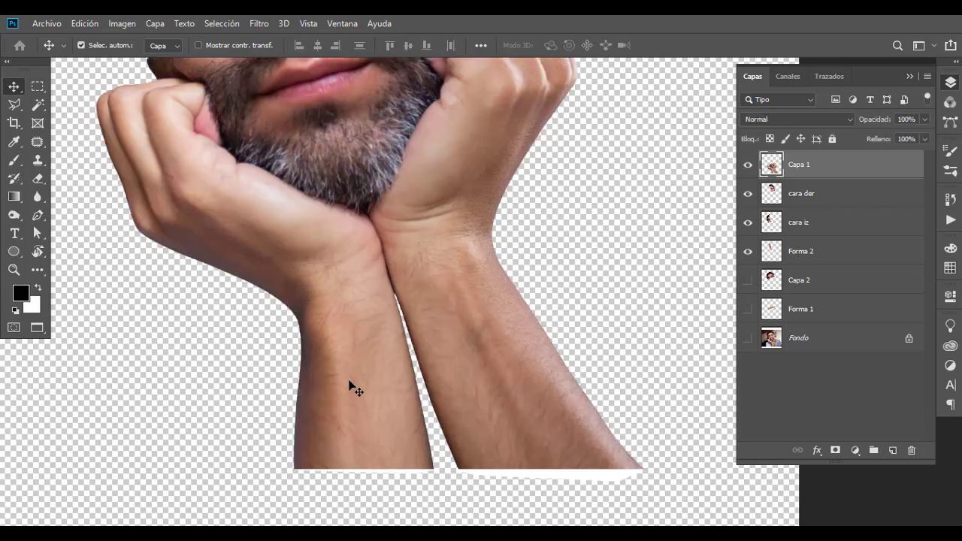
Outline the forearm ends with the Pen in Path mode, delete them, and deselect.
scroll(419, 361, up, 2)
scroll(447, 366, up, 2)
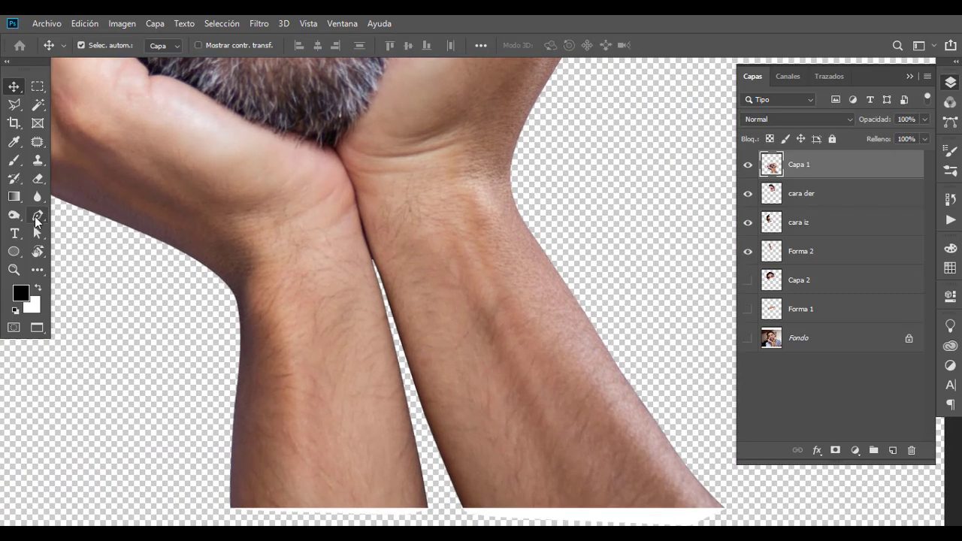
click(38, 216)
click(102, 44)
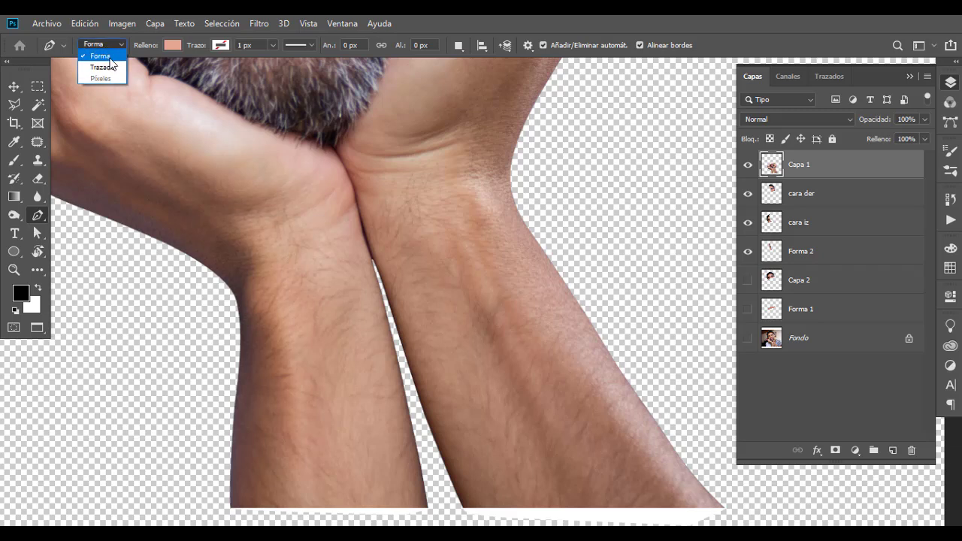
click(102, 67)
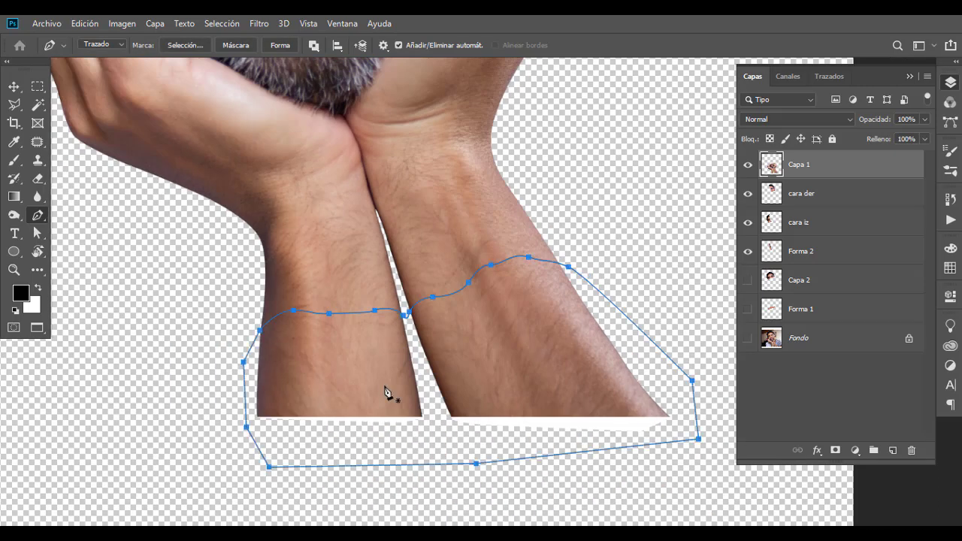
key(ctrl+Return)
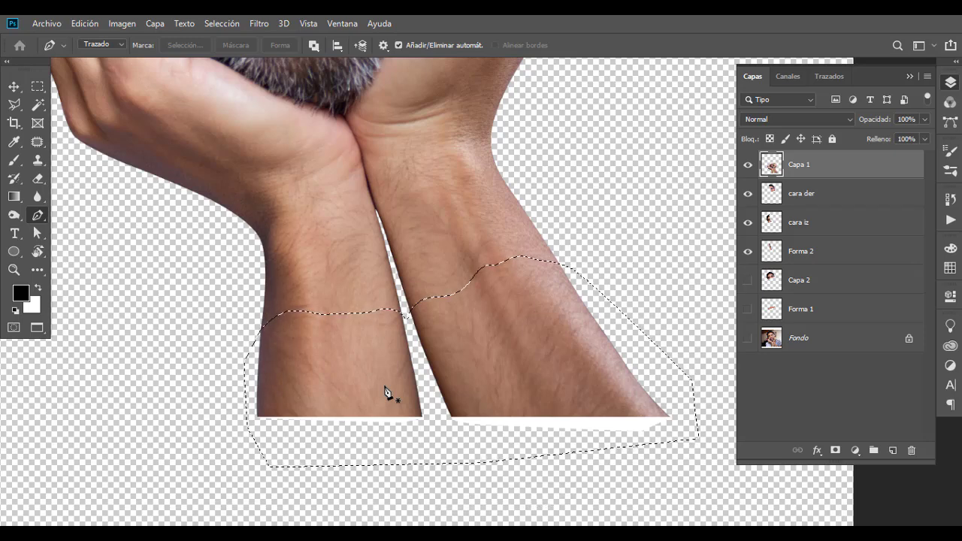
key(Delete)
key(ctrl+d)
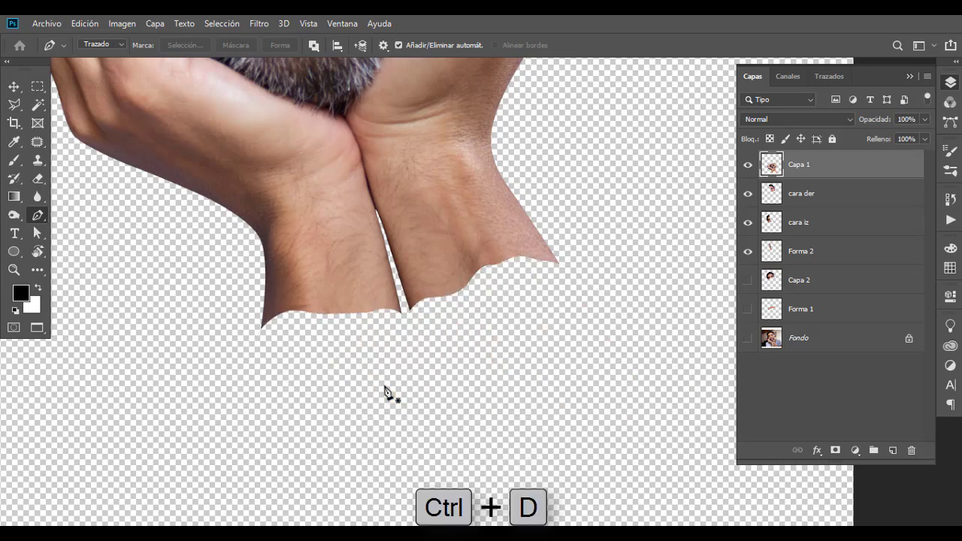
Above cara der, draw a skin-coloured cap shape over the left wrist with the Pen in Shape mode.
click(832, 193)
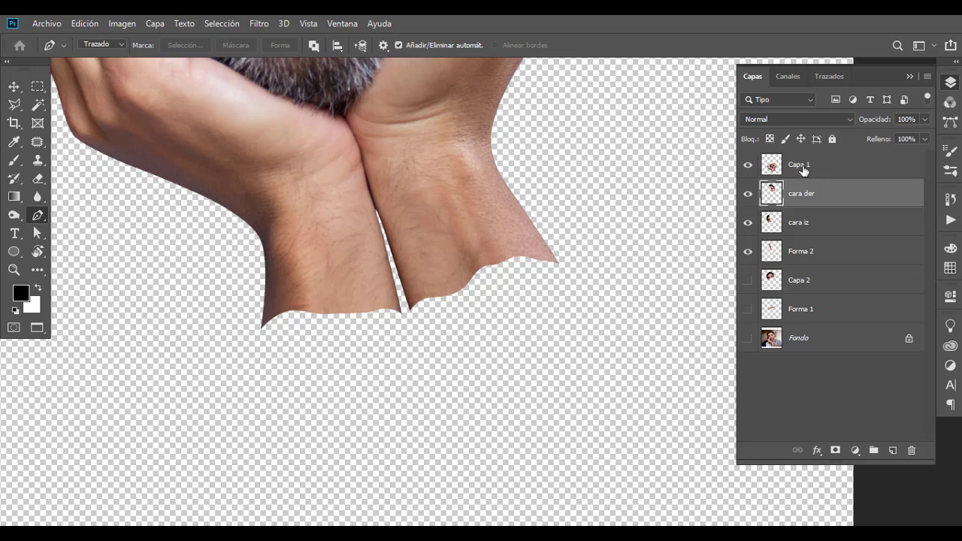
click(107, 45)
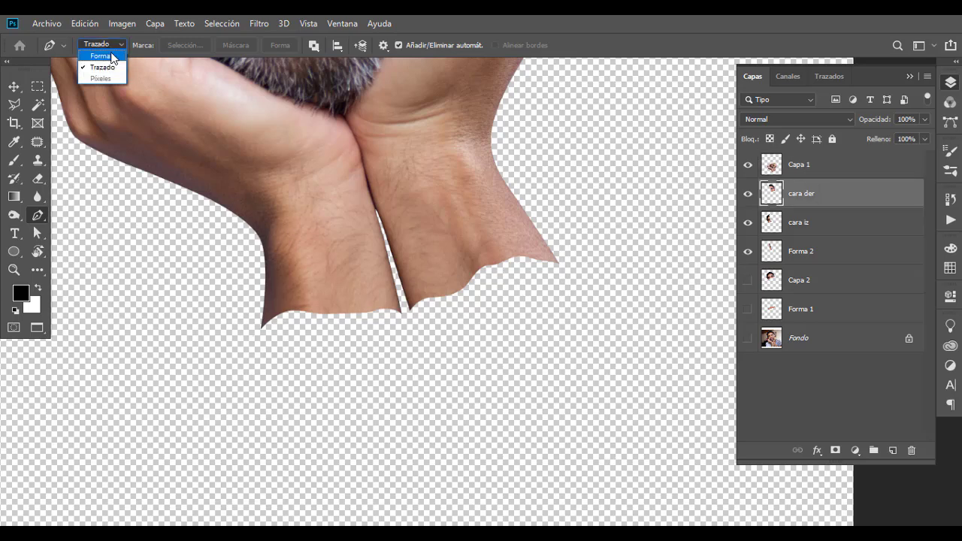
click(102, 55)
scroll(333, 323, up, 2)
click(156, 338)
drag(267, 369, 393, 355)
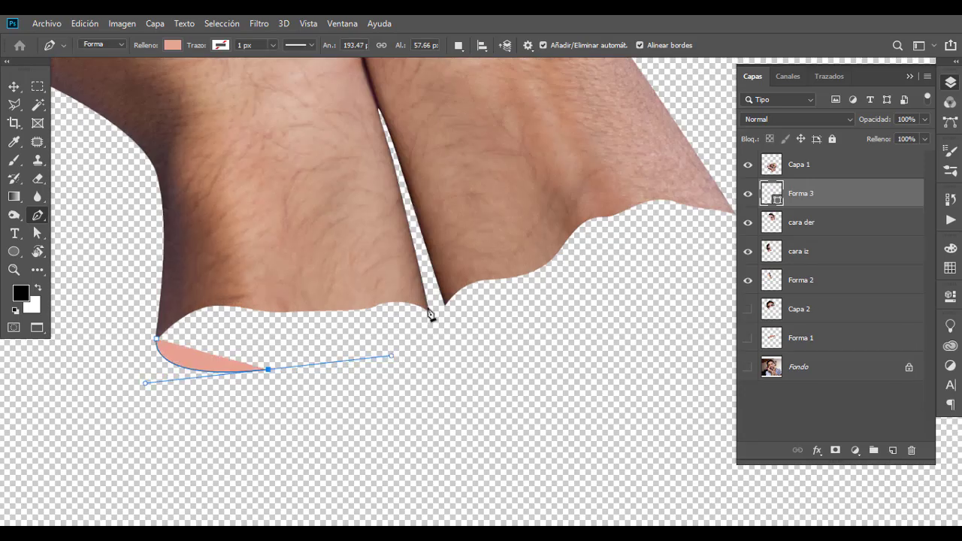
drag(426, 306, 404, 296)
click(333, 274)
click(251, 272)
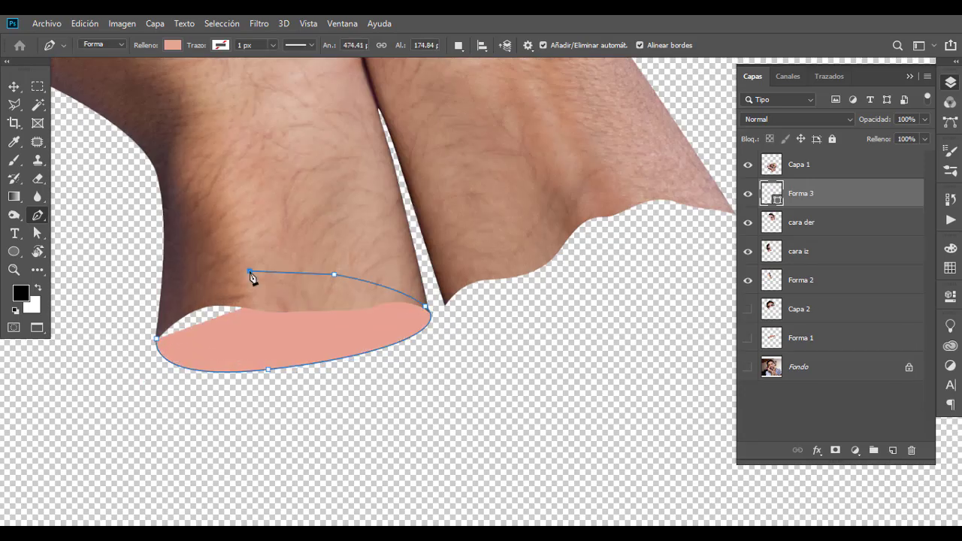
click(192, 286)
click(156, 338)
key(ctrl+minus)
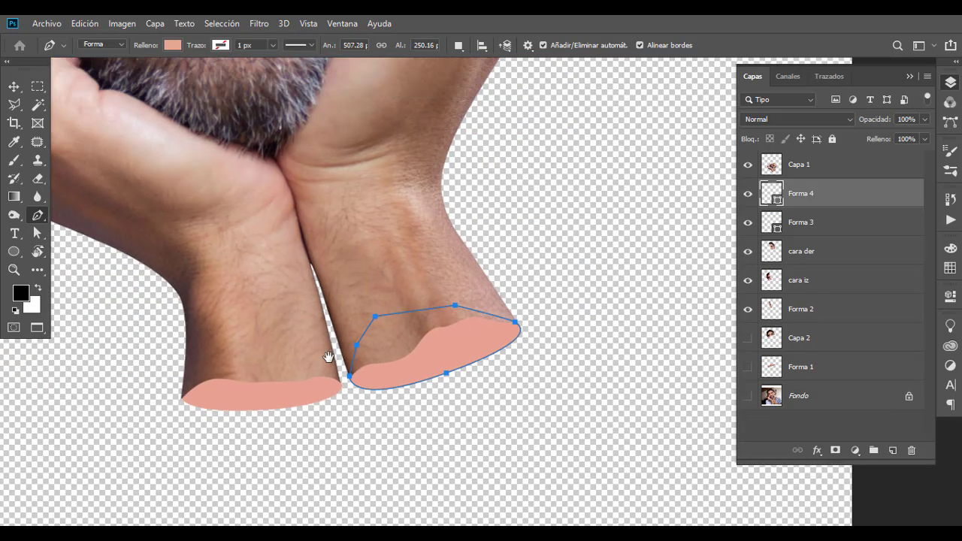
Rasterize the right wrist cap and set the toning brush to Midtones, size 218.
drag(314, 303, 345, 345)
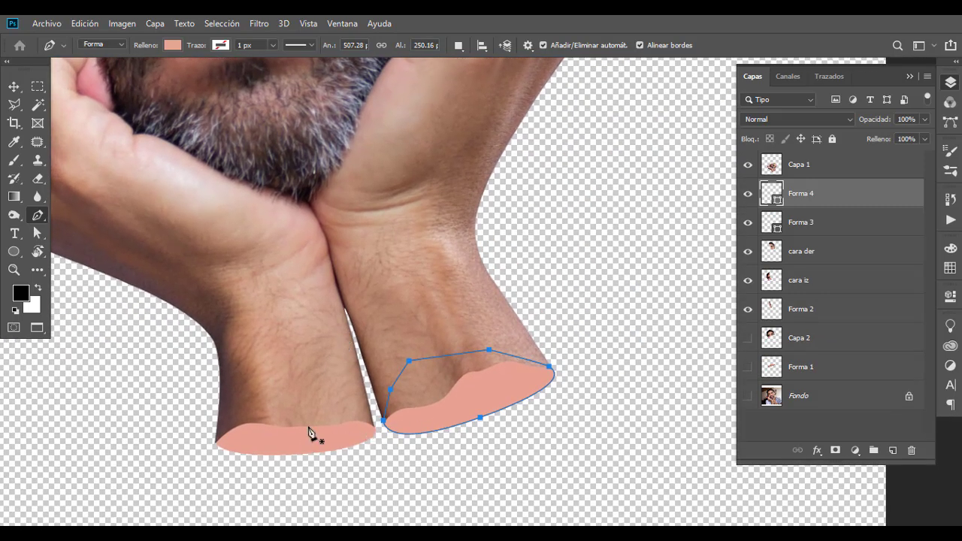
click(12, 217)
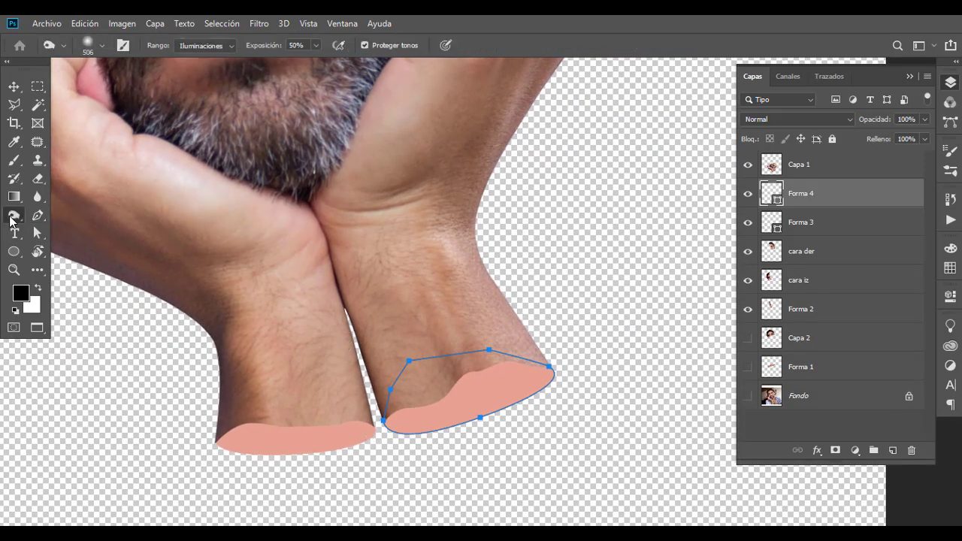
click(470, 402)
click(425, 230)
click(205, 45)
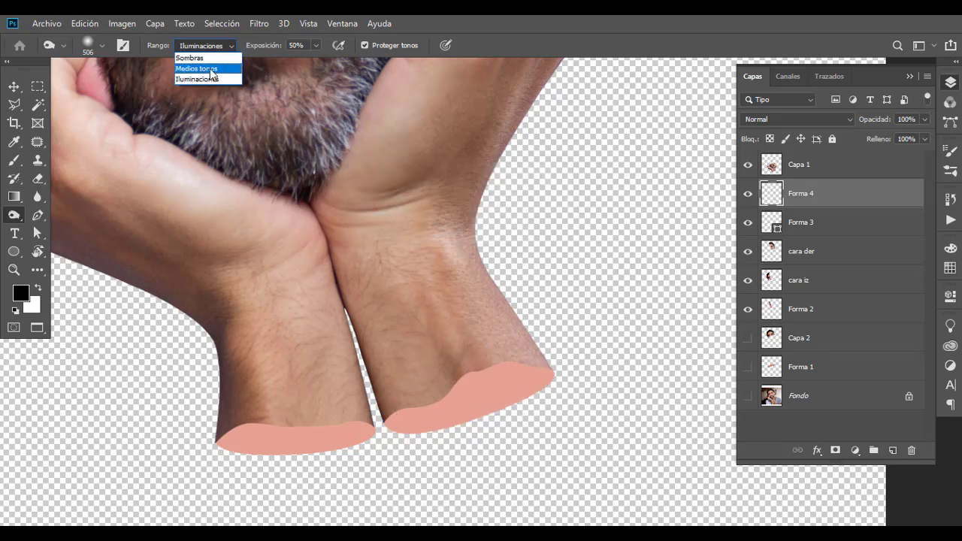
click(199, 67)
alt+right_click(469, 414)
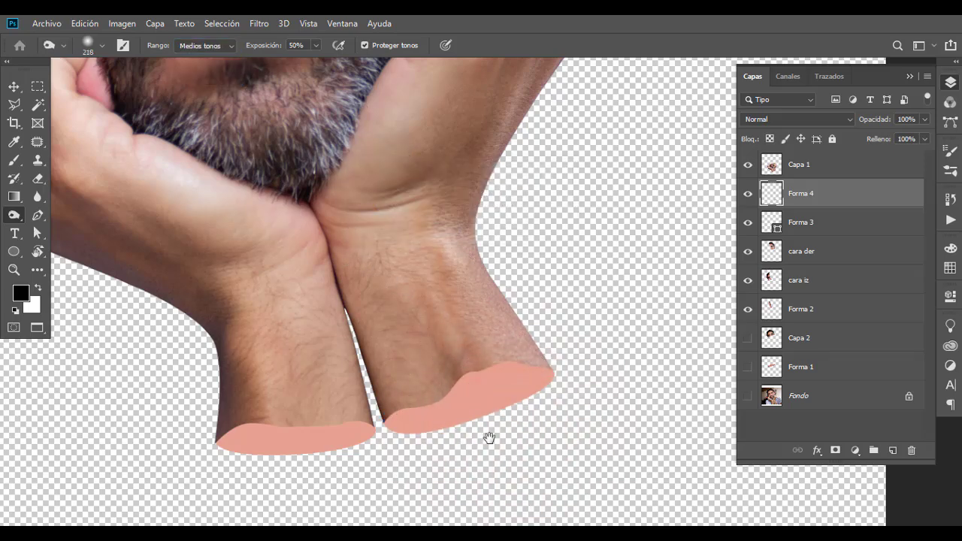
Shade the right and left wrist caps darker, then zoom out to the full composition.
ctrl+click(426, 360)
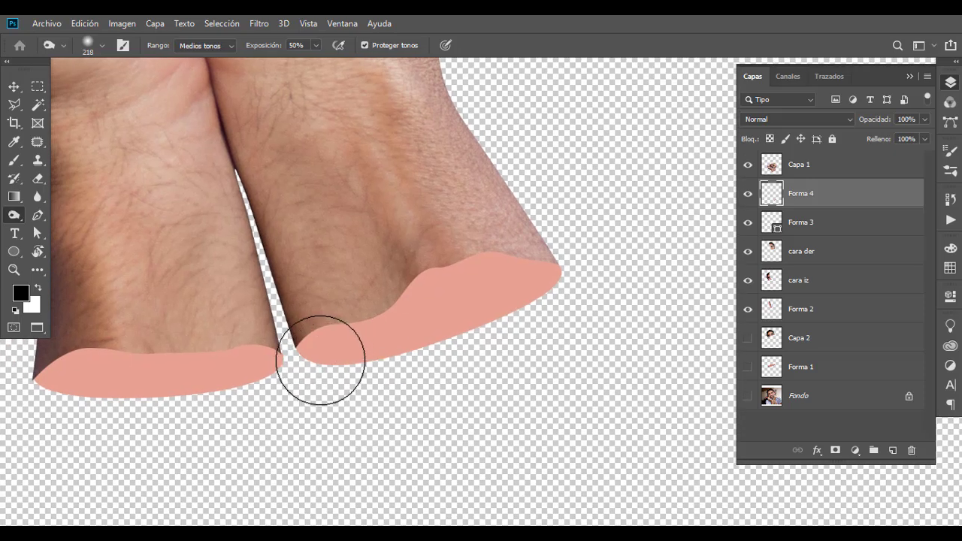
mouse_move(301, 372)
mouse_down()
mouse_move(421, 316)
mouse_move(526, 285)
mouse_up()
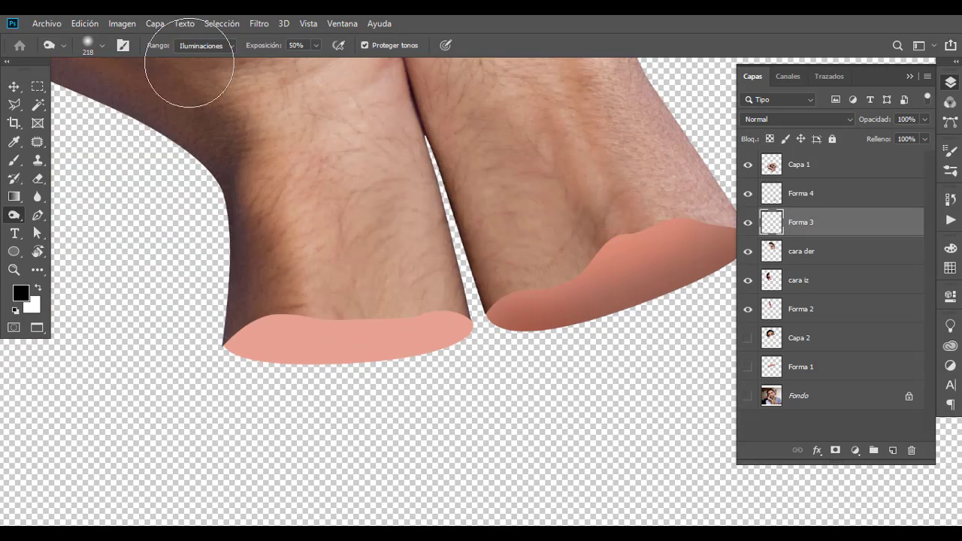
drag(263, 368, 255, 378)
key(ctrl+minus)
key(alt+bracketright)
key(ctrl+minus)
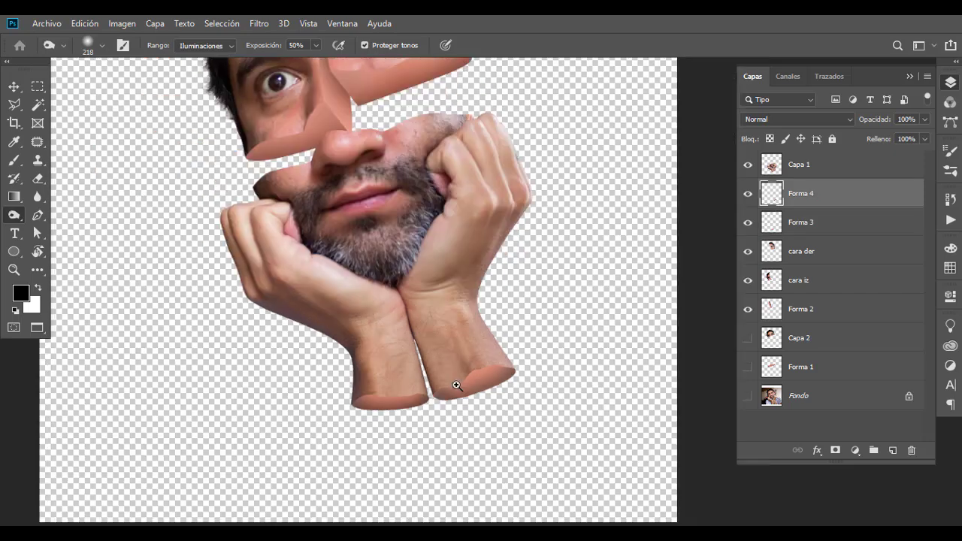
key(ctrl+minus)
key(shift+alt+h)
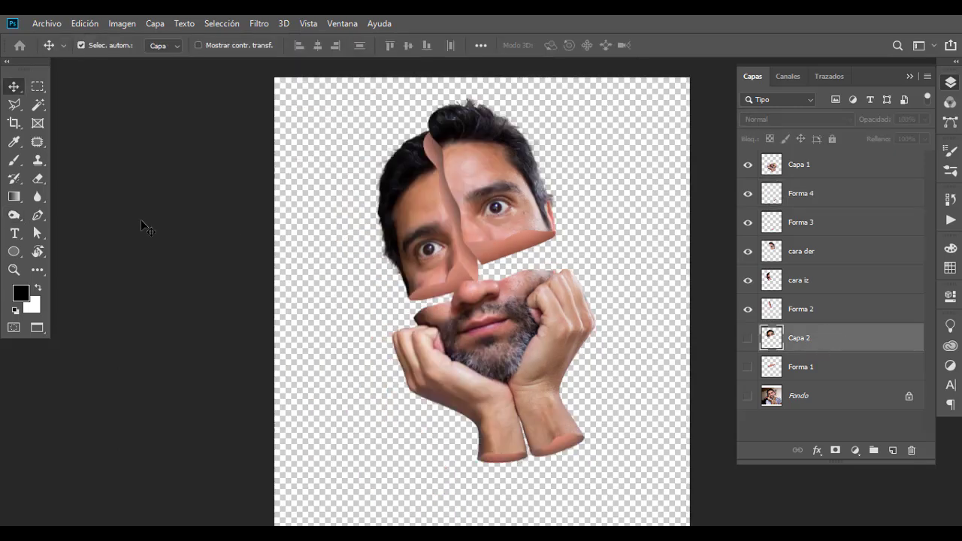
Place the cardboard texture as an embedded image stretched across the canvas width.
click(46, 23)
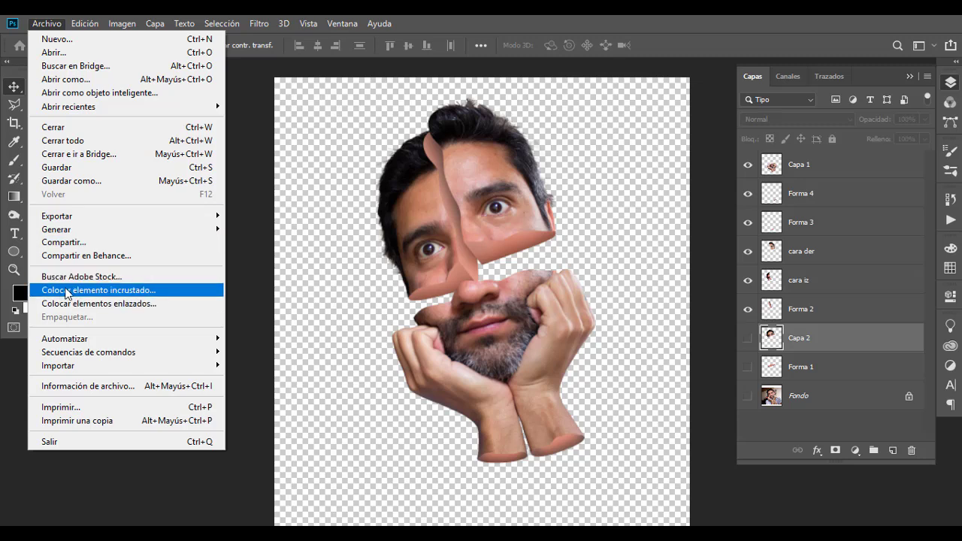
click(98, 291)
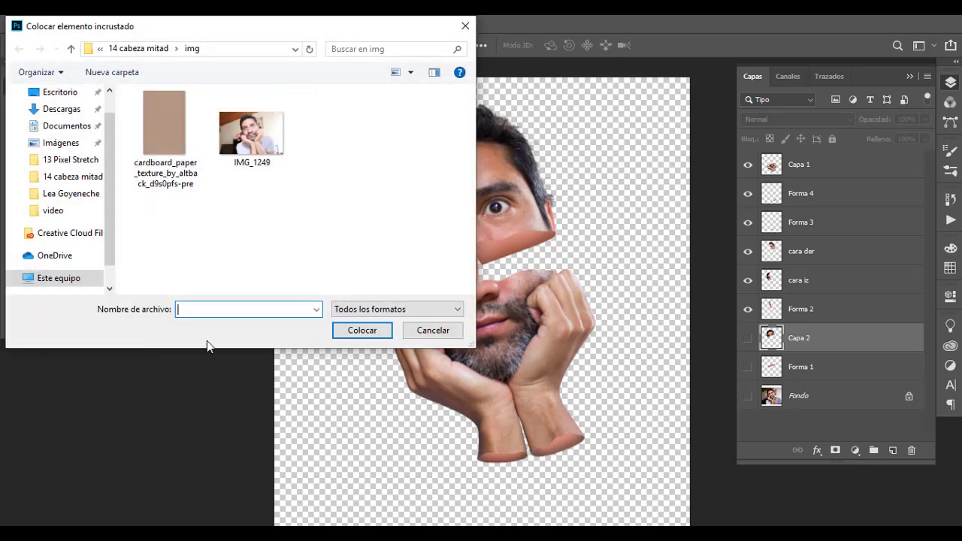
click(166, 141)
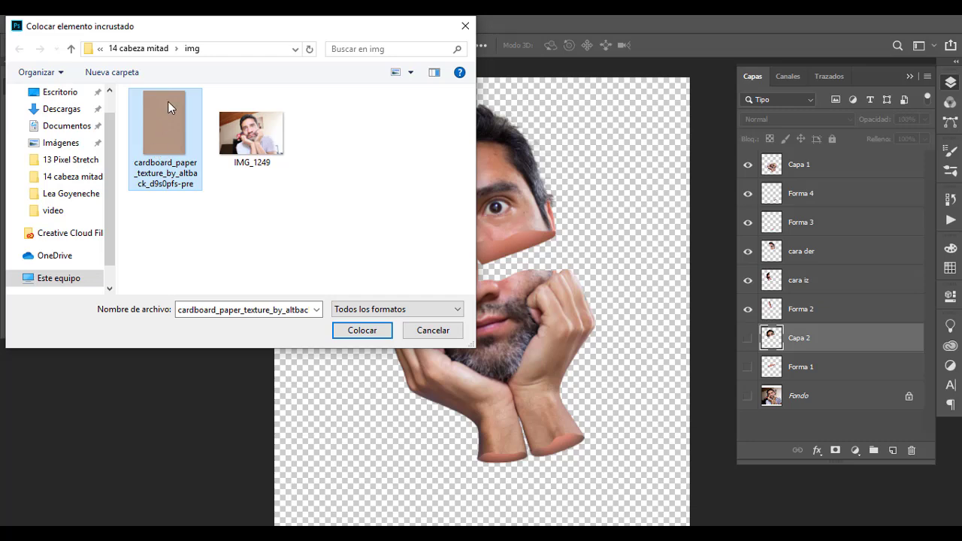
click(361, 330)
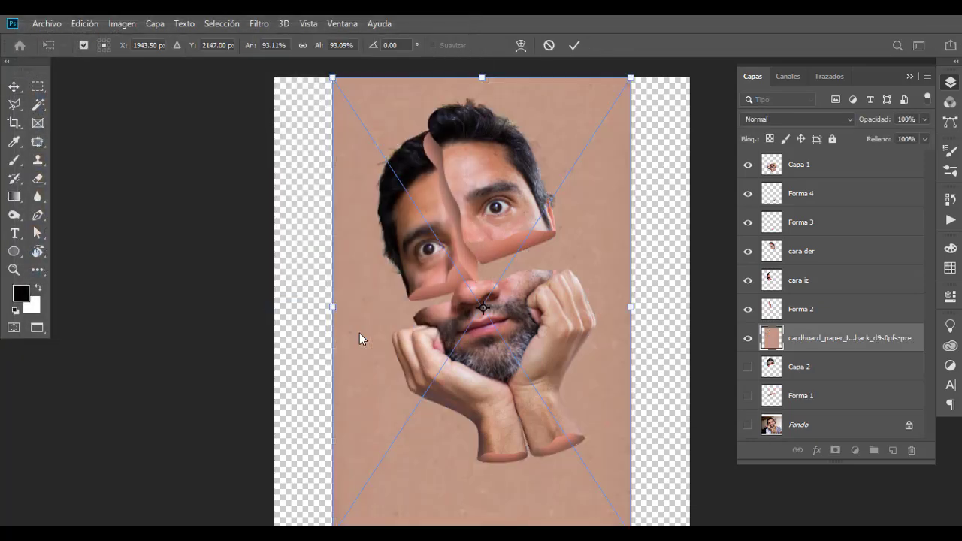
key(ctrl+minus)
drag(358, 118, 304, 114)
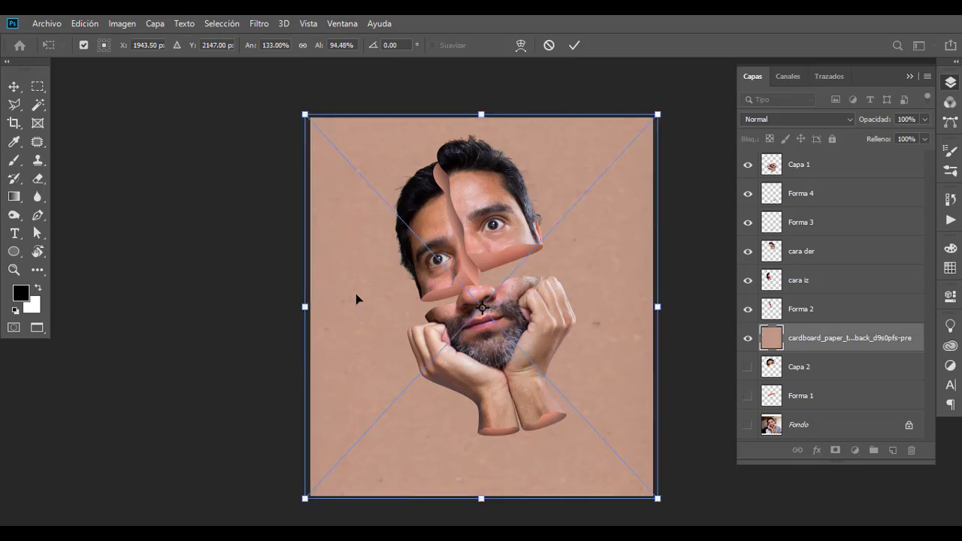
key(Return)
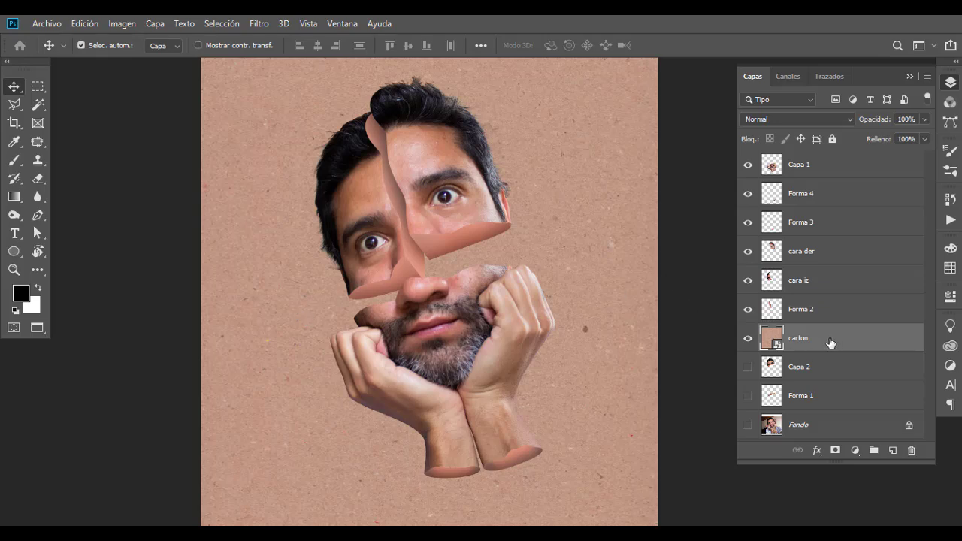
Apply Hue/Saturation to the cardboard with Saturation -100 and raised Lightness.
click(122, 23)
mouse_move(132, 60)
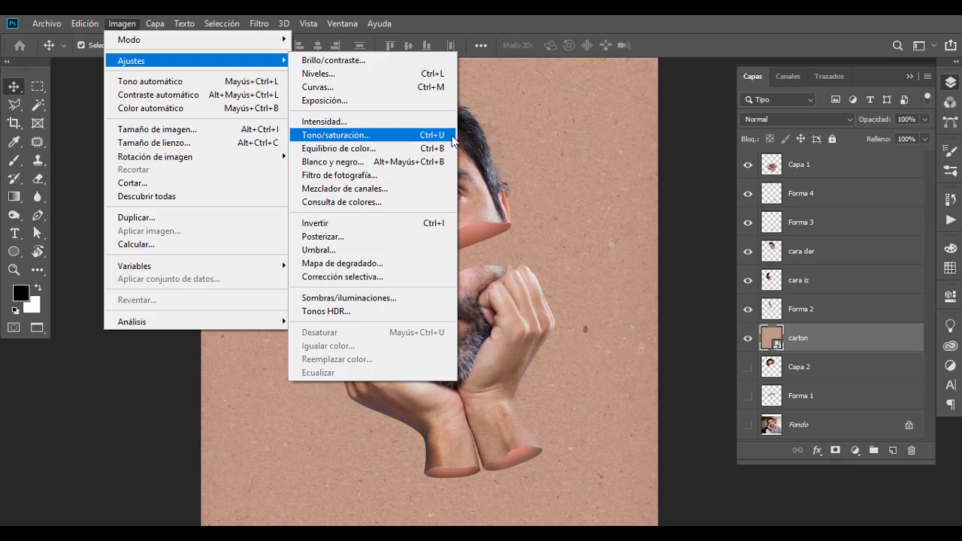
click(451, 135)
drag(644, 101, 698, 84)
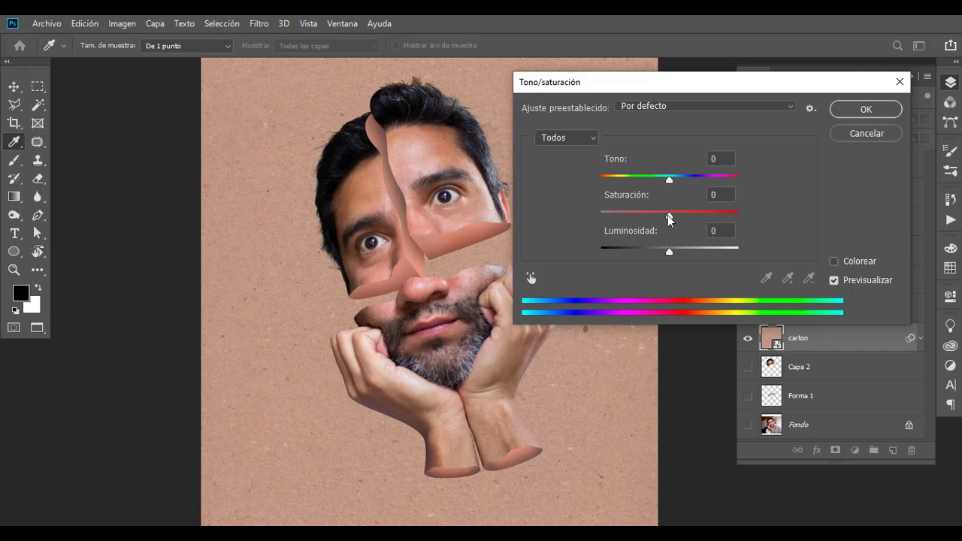
drag(669, 218, 567, 212)
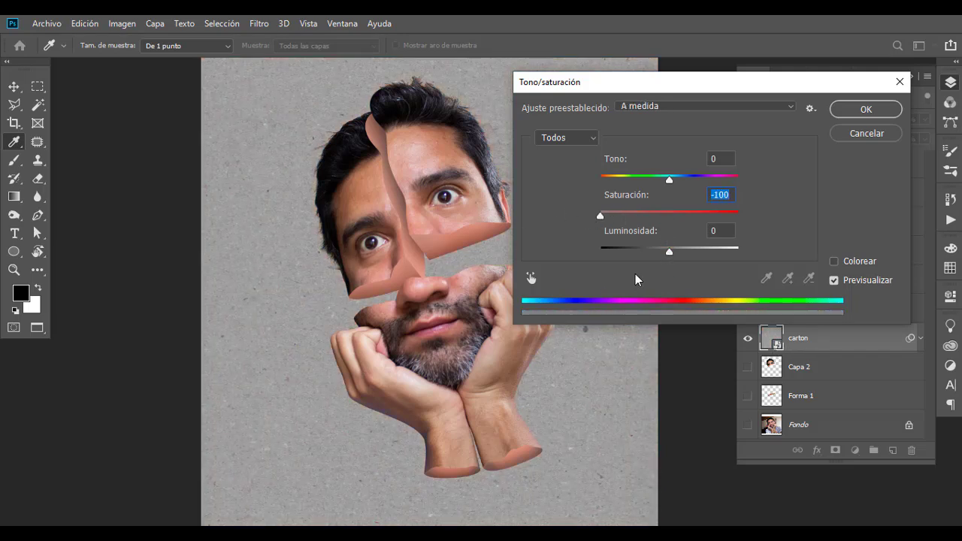
drag(670, 254, 717, 254)
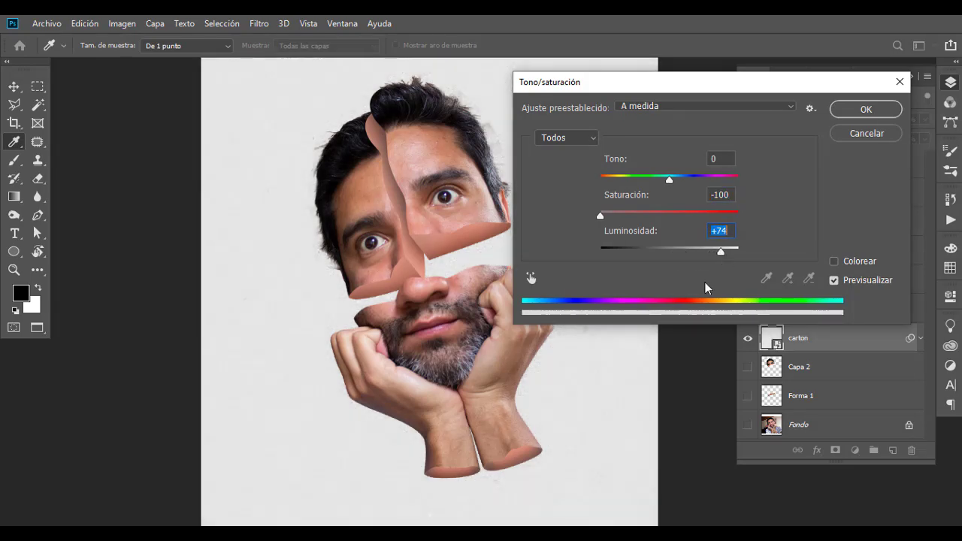
key(Return)
Reopen the Hue/Saturation smart filter and lower Lightness to +27.
drag(556, 251, 543, 245)
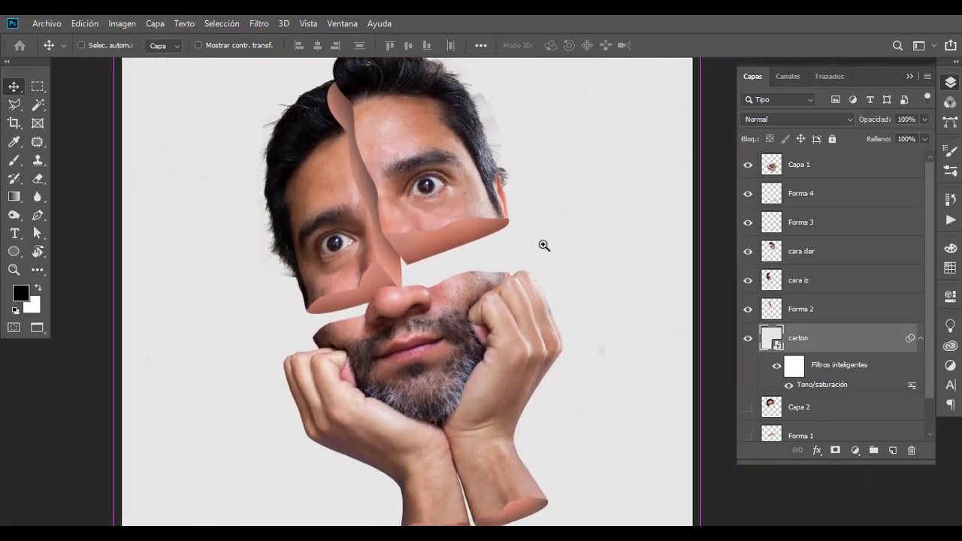
mouse_move(538, 197)
mouse_down()
mouse_move(620, 383)
mouse_move(569, 247)
mouse_up()
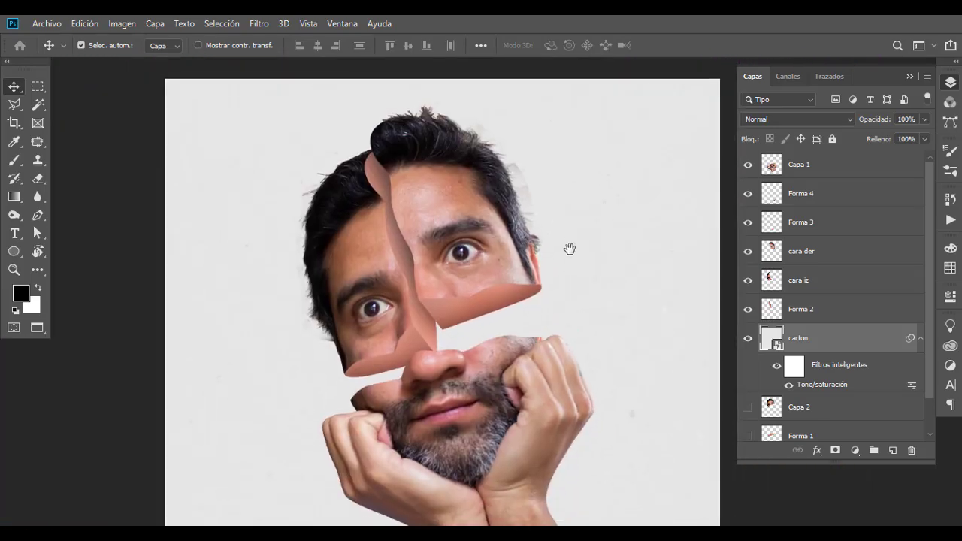
scroll(570, 250, down, 1)
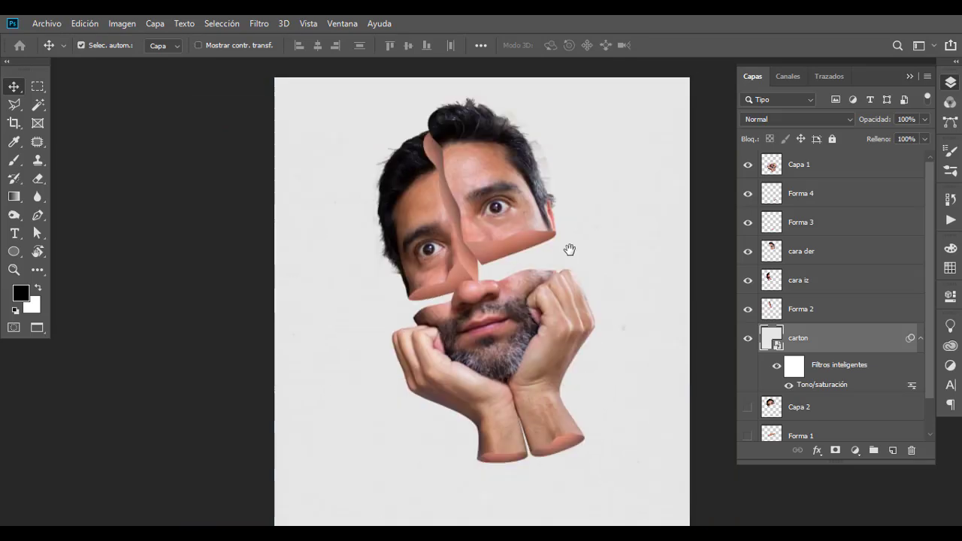
double_click(835, 389)
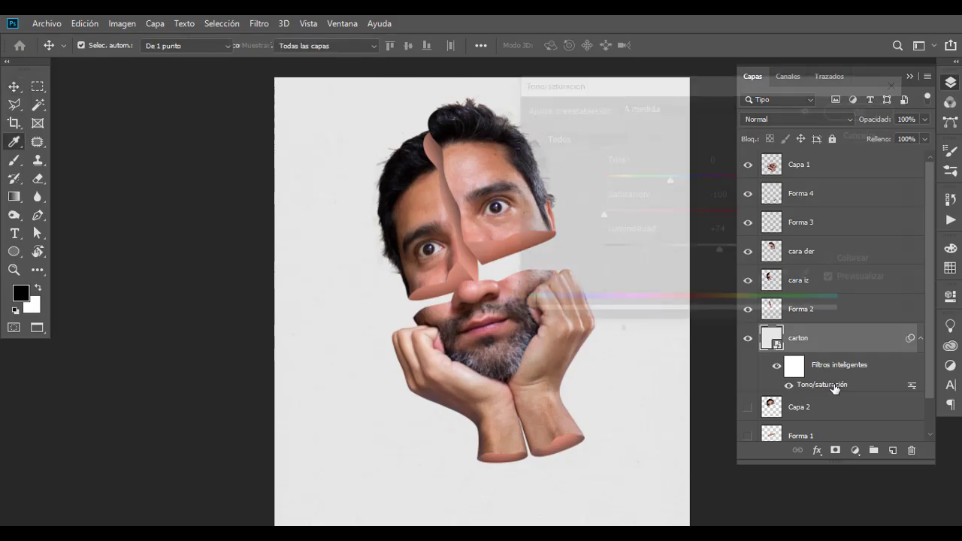
drag(722, 248, 687, 251)
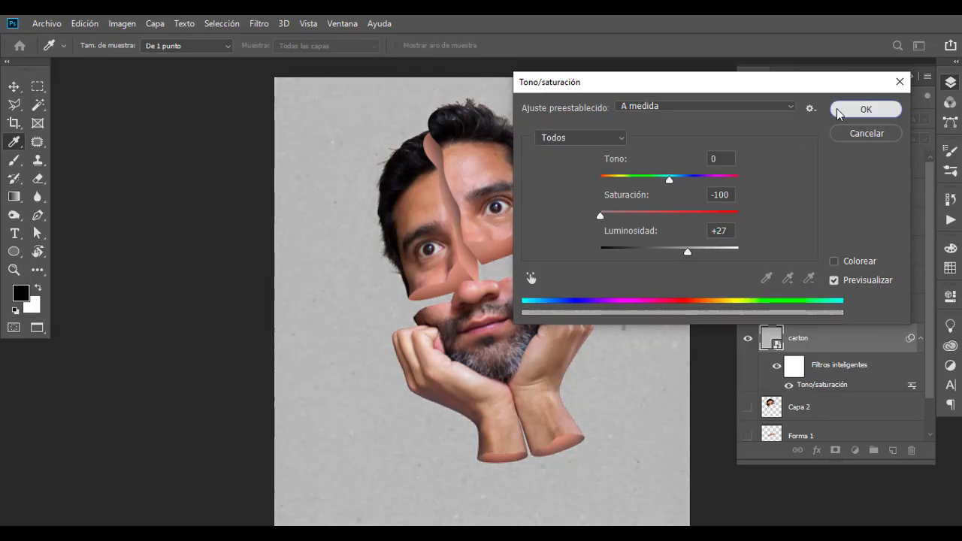
click(865, 109)
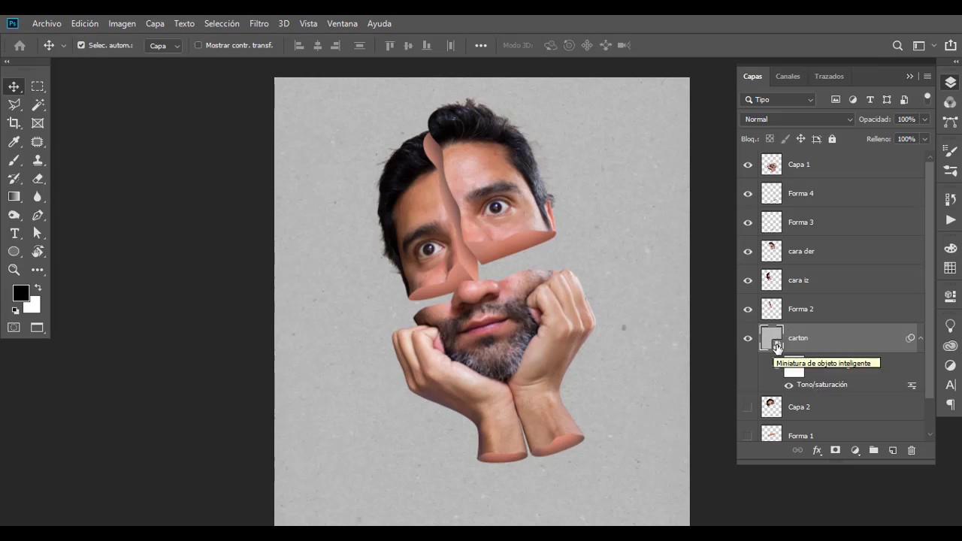
Make white the foreground colour and add a new layer named 'marco'.
key(x)
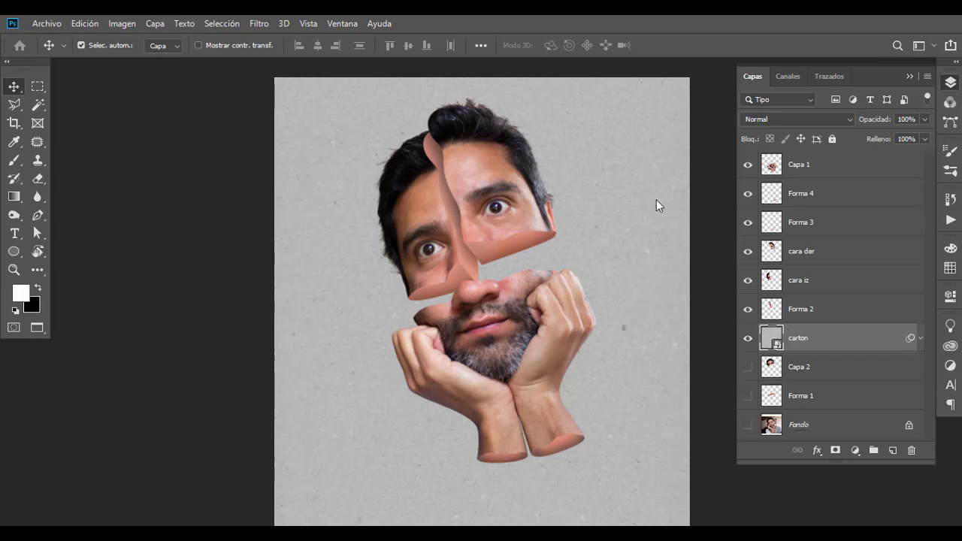
click(893, 450)
double_click(798, 338)
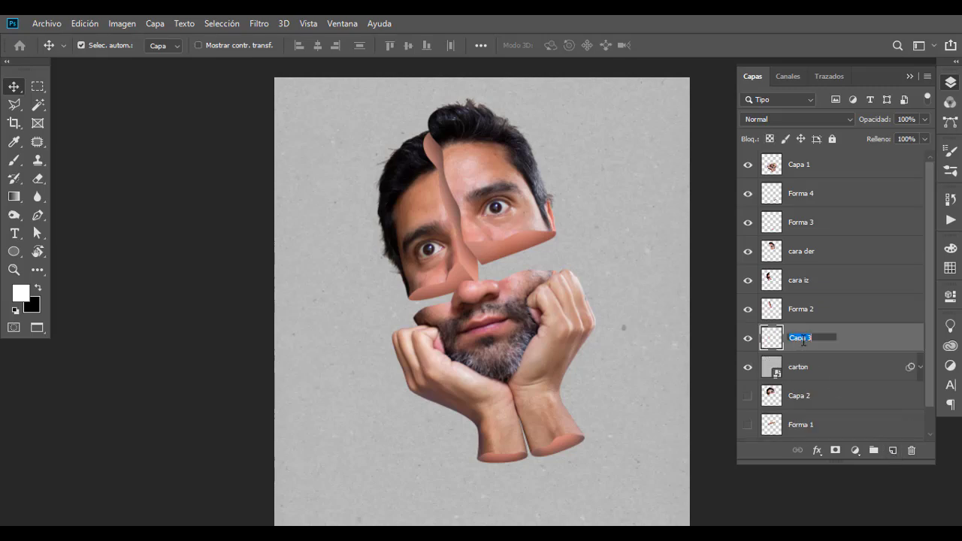
text(marco)
key(Return)
Select the whole canvas and stroke it with a 100 px white inside border.
click(230, 25)
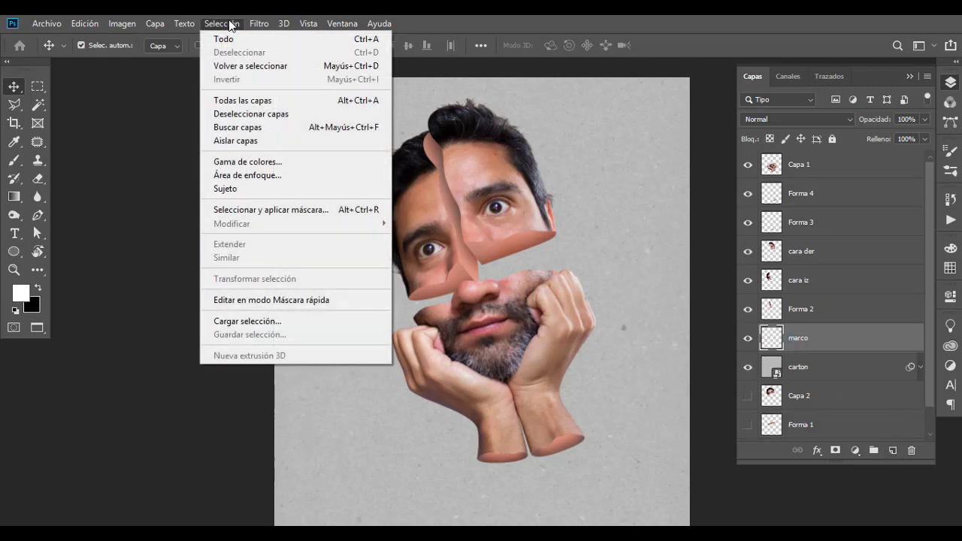
click(282, 46)
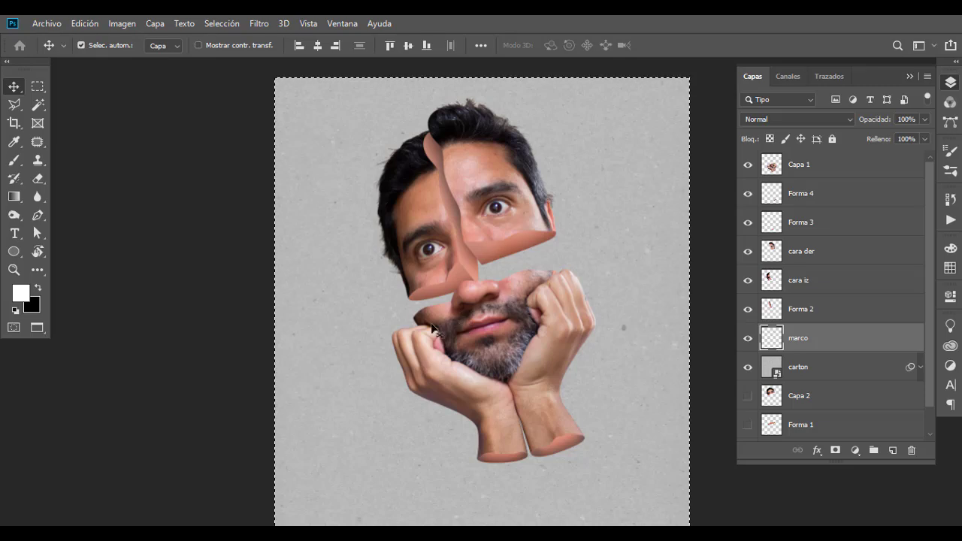
click(83, 24)
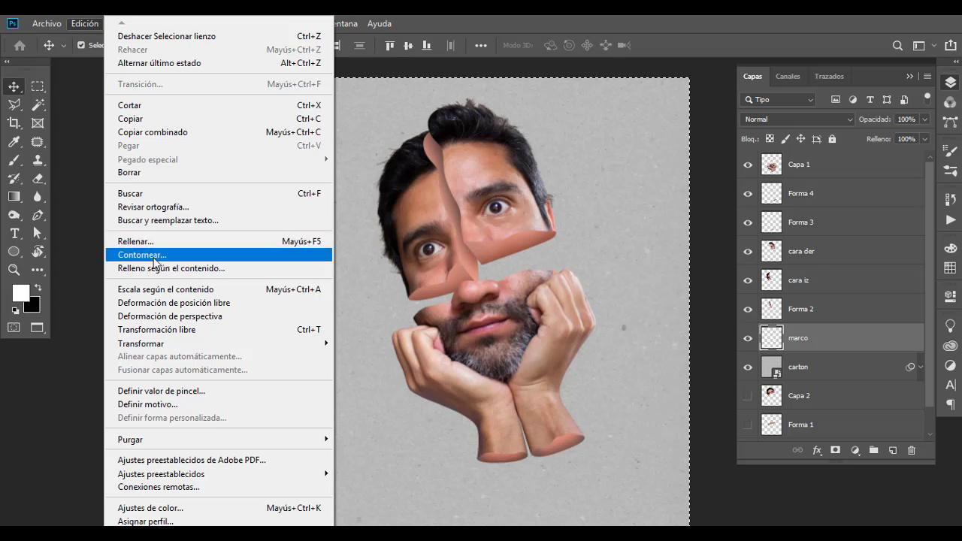
click(151, 255)
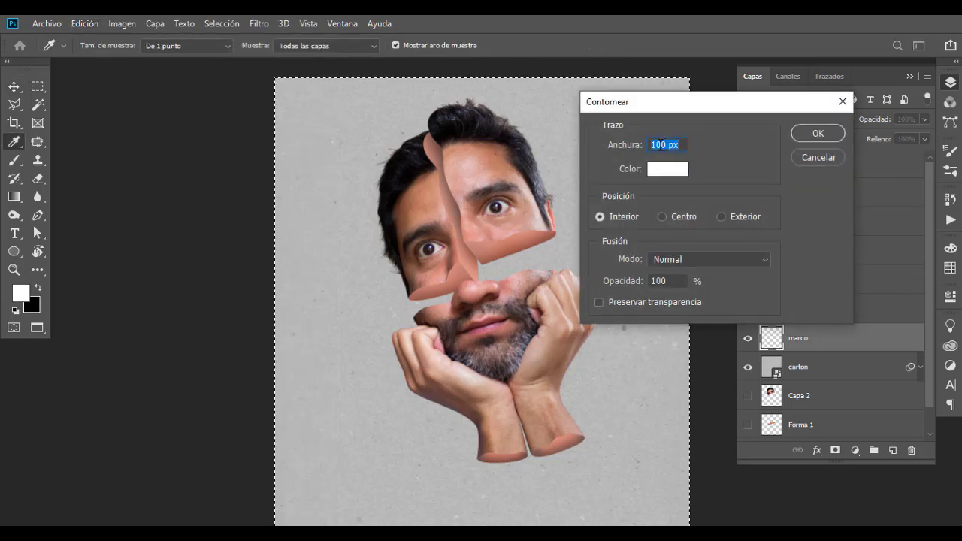
click(663, 144)
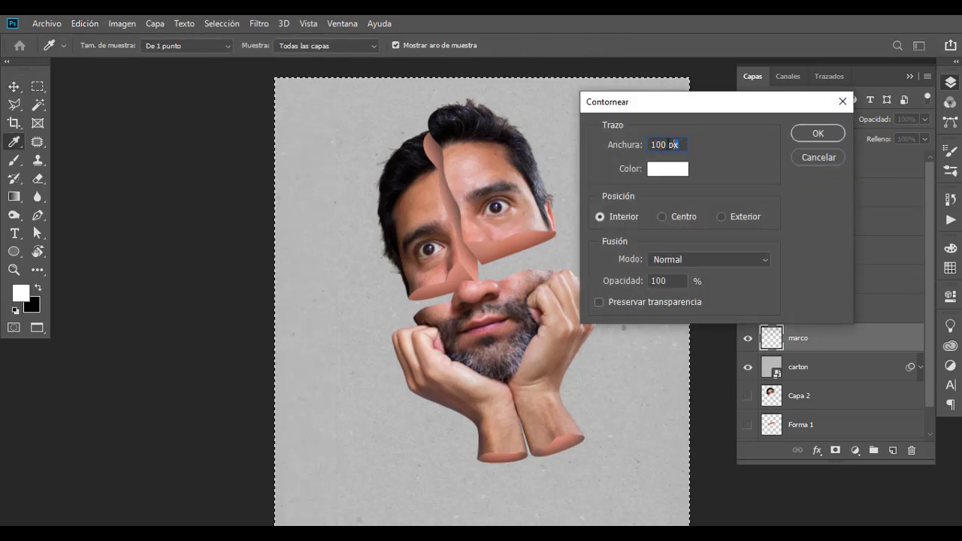
drag(679, 145, 650, 144)
click(679, 144)
click(819, 135)
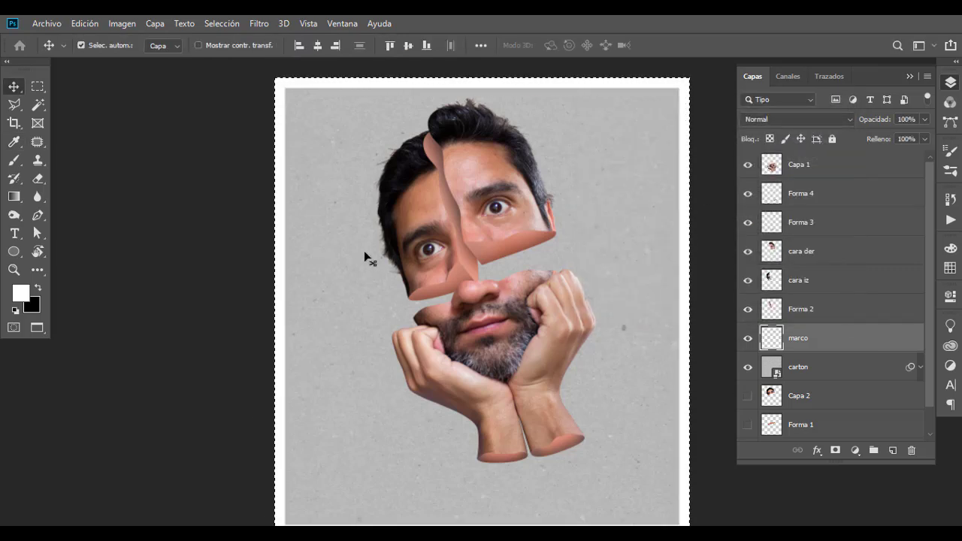
Drop the selection and add a new empty layer named 'sombra' above marco.
key(ctrl+d)
click(893, 450)
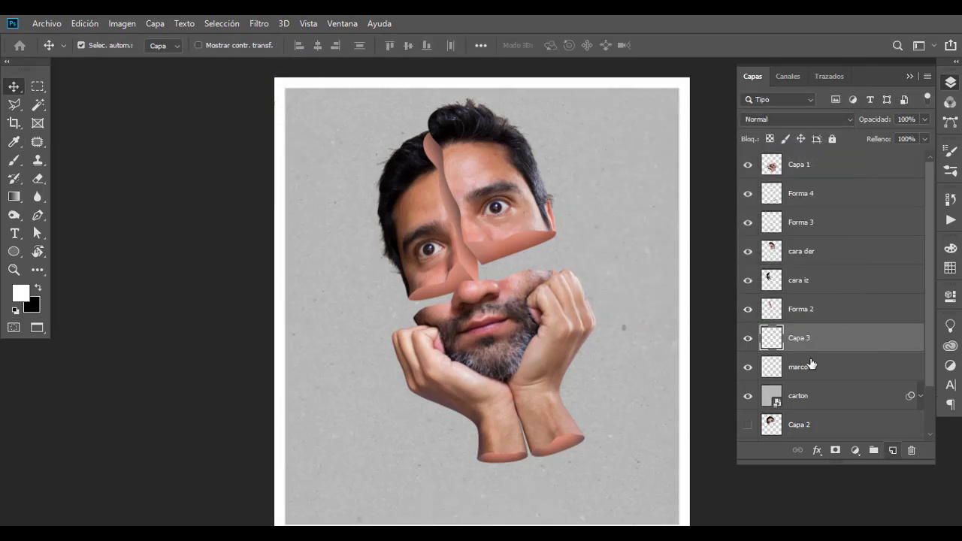
double_click(800, 338)
text(bra)
key(Return)
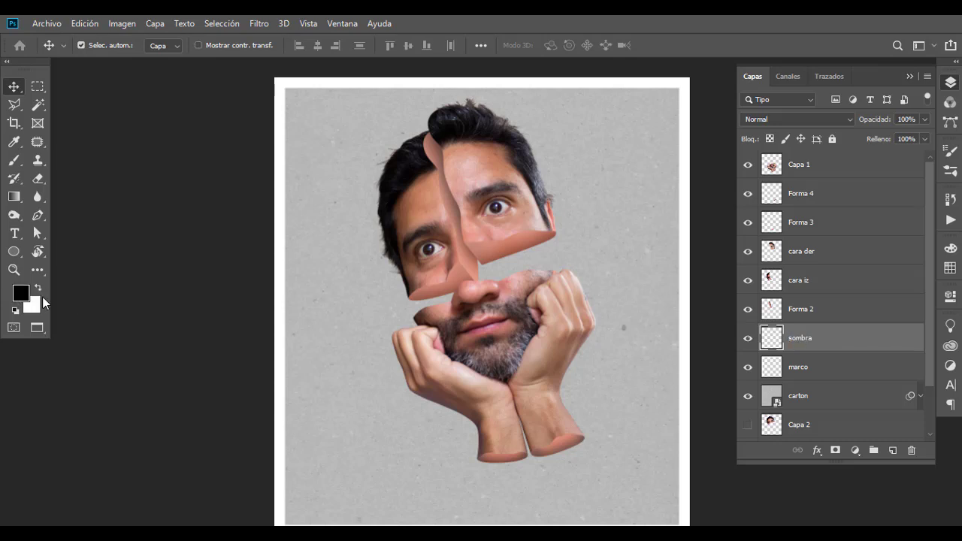
Set up a soft 0% hardness brush with a flattened elliptical tip.
click(14, 160)
right_click(373, 364)
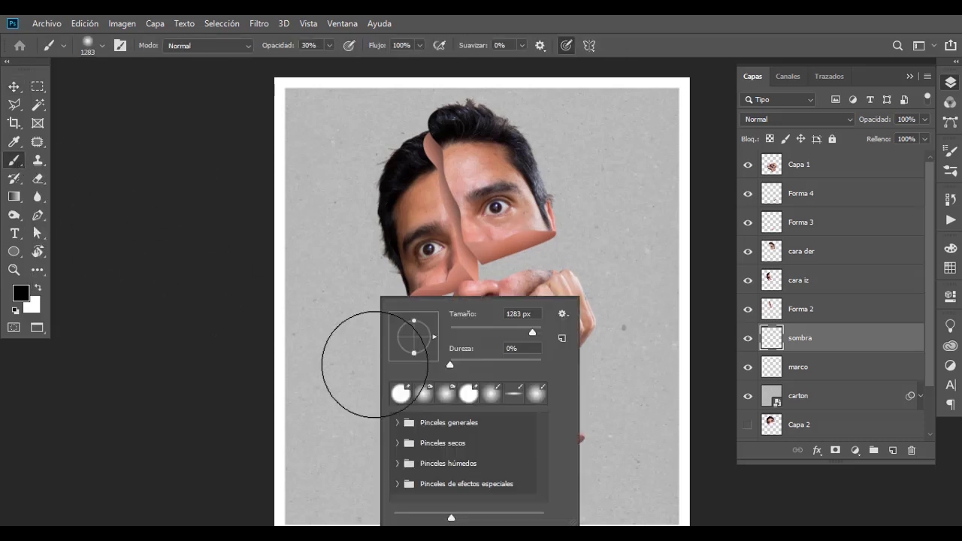
click(453, 364)
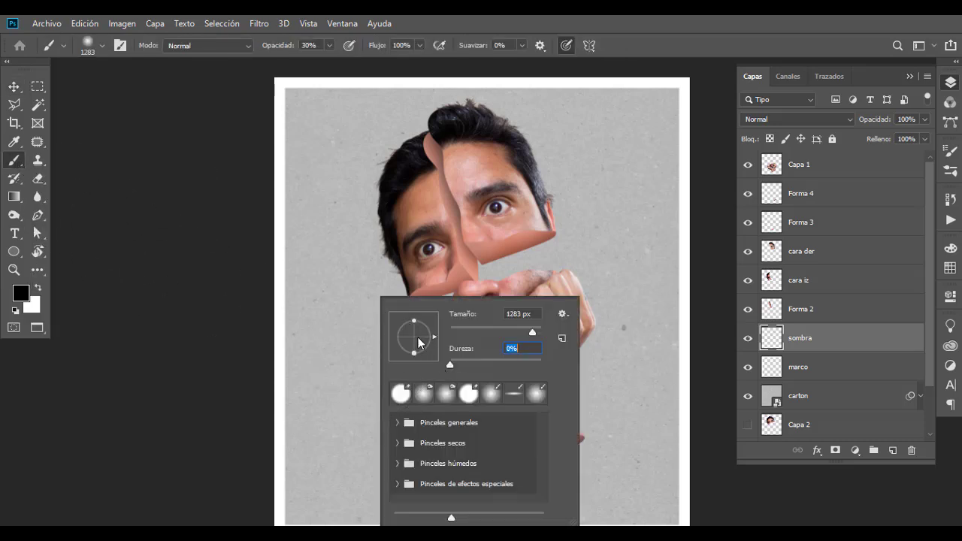
drag(415, 325, 420, 340)
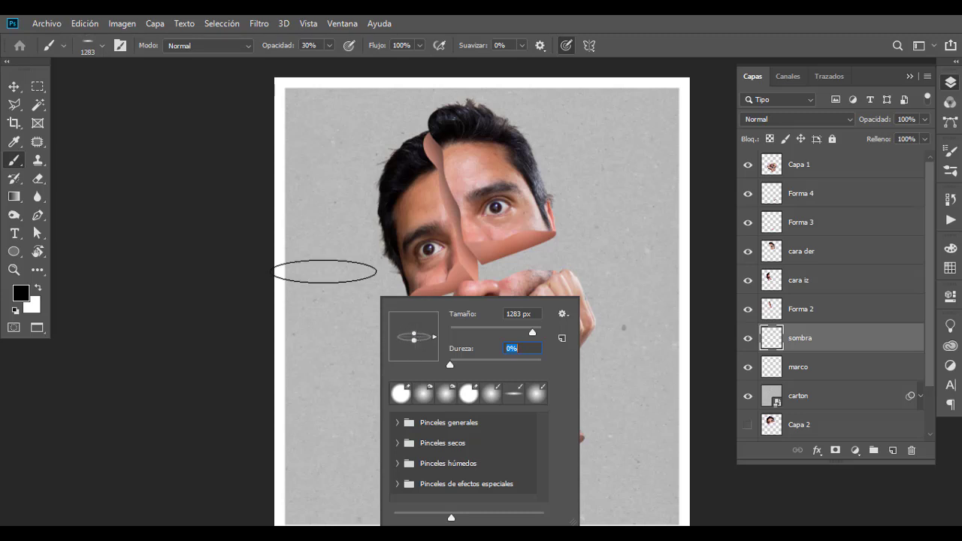
key(Return)
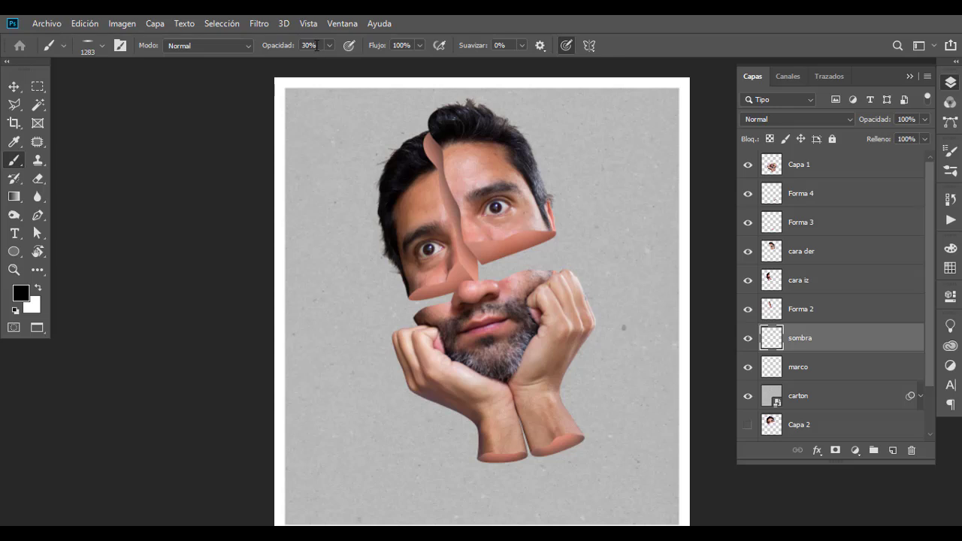
Paint a soft dark oval shadow beneath the forearms and nudge it slightly left.
ctrl+click(556, 485)
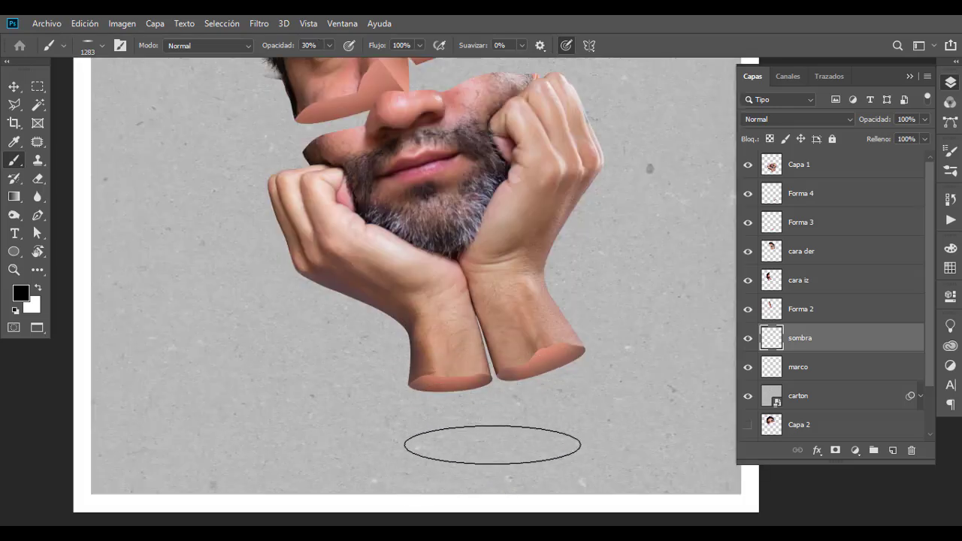
click(488, 445)
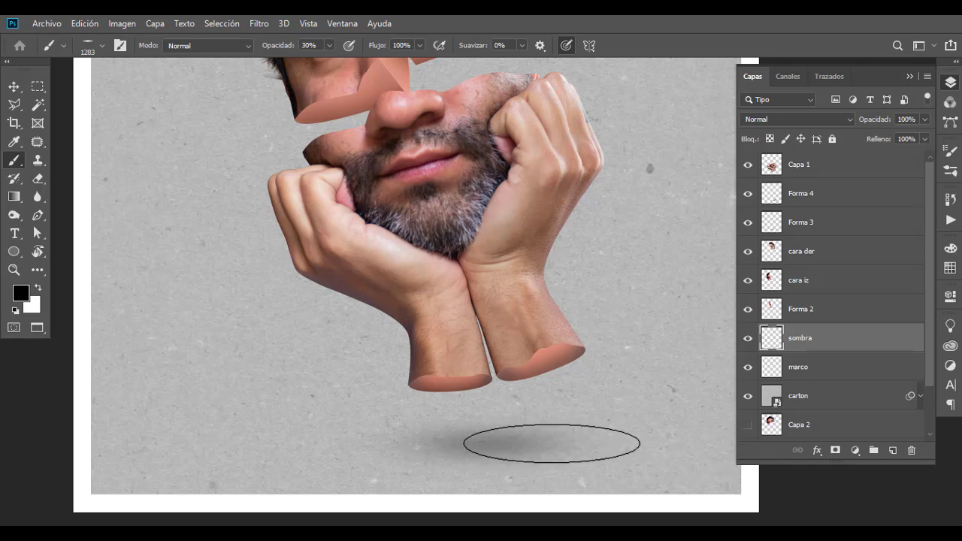
click(564, 446)
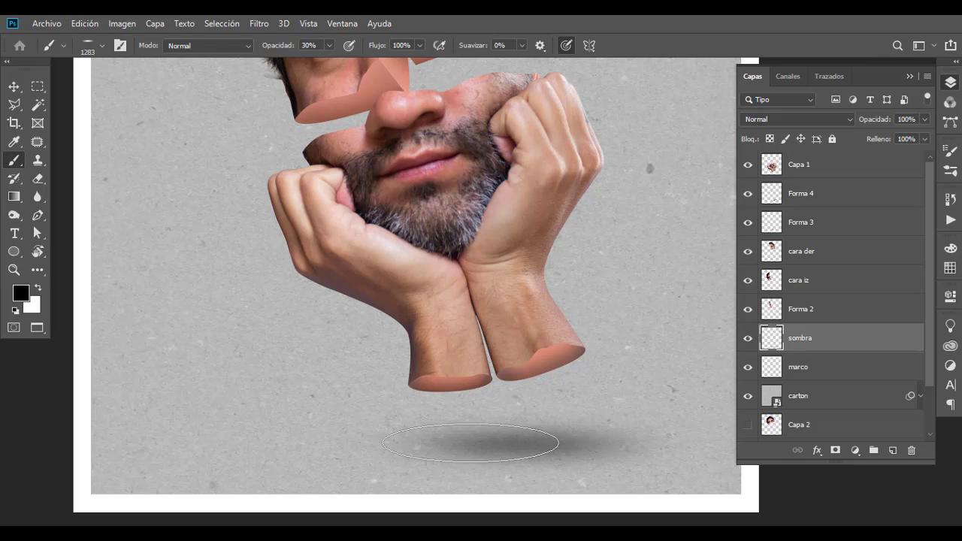
drag(478, 443, 433, 444)
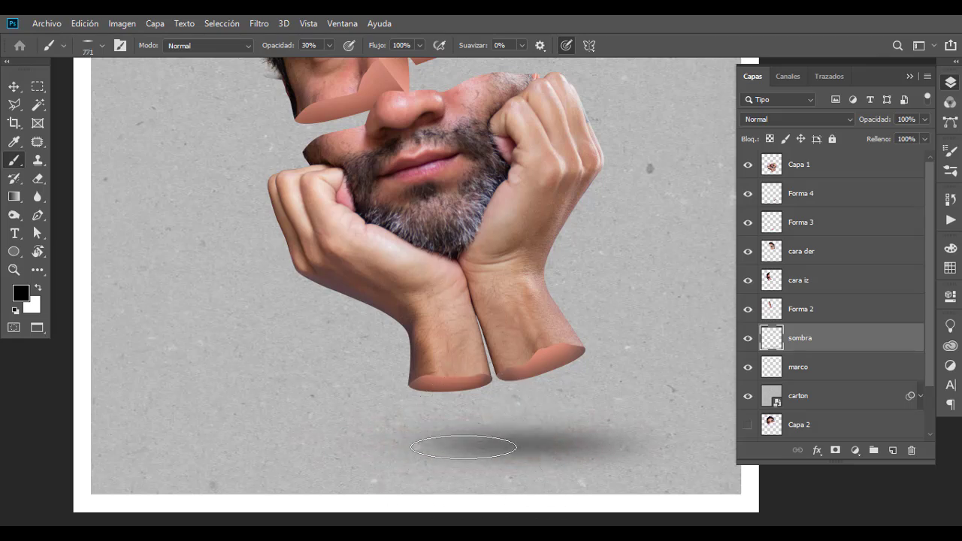
click(489, 444)
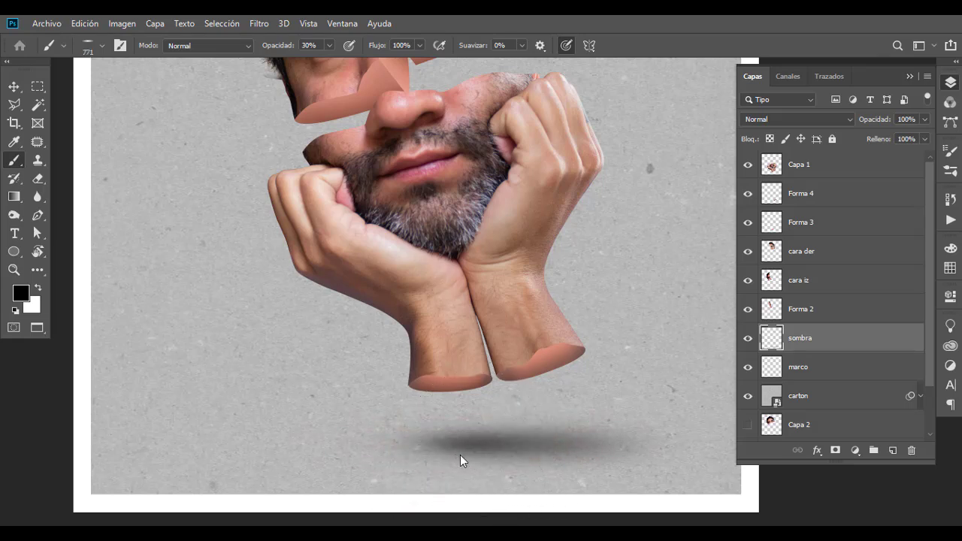
drag(460, 455, 526, 447)
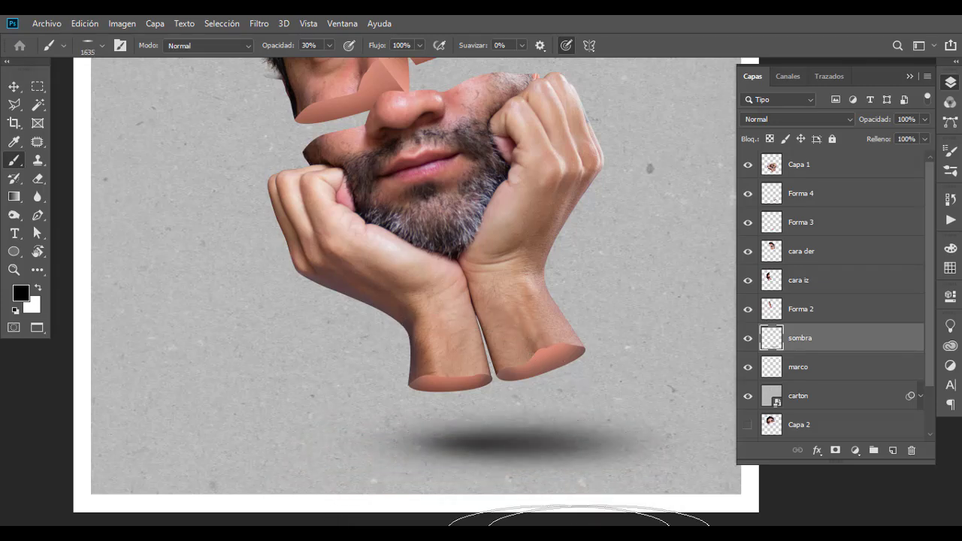
key(ctrl+0)
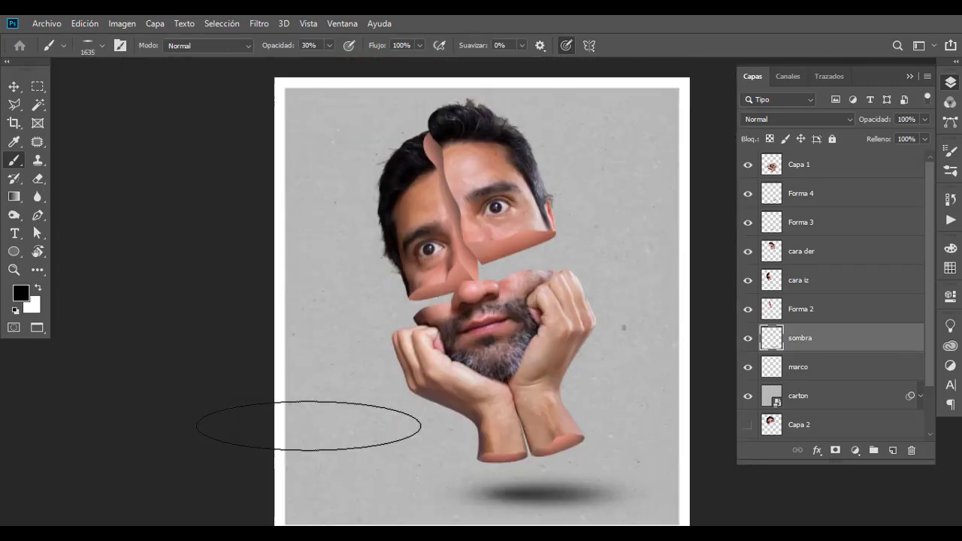
key(v)
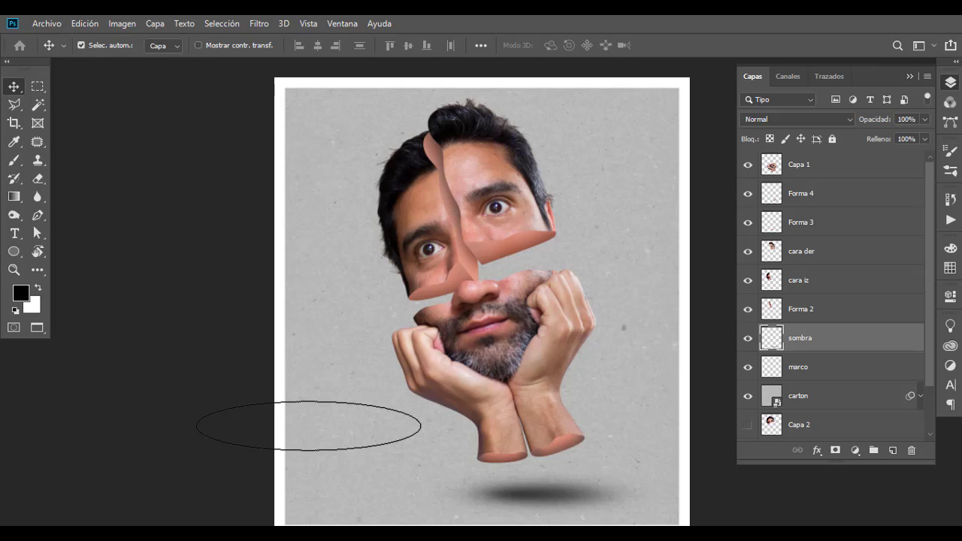
key(shift+Left)
key(shift+Left)
key(shift+Left)
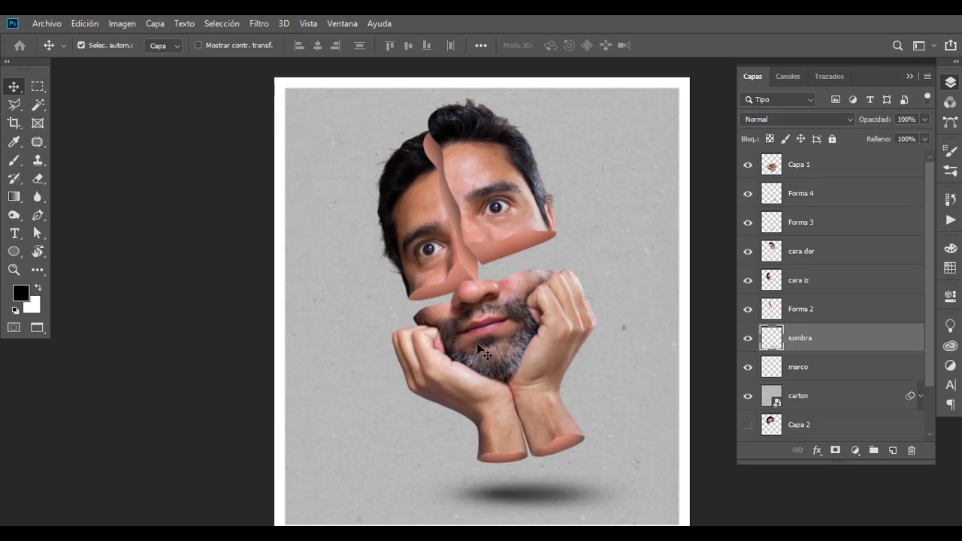
Paint soft grey shading on sombra with a round 1160 px brush, then select carton.
key(b)
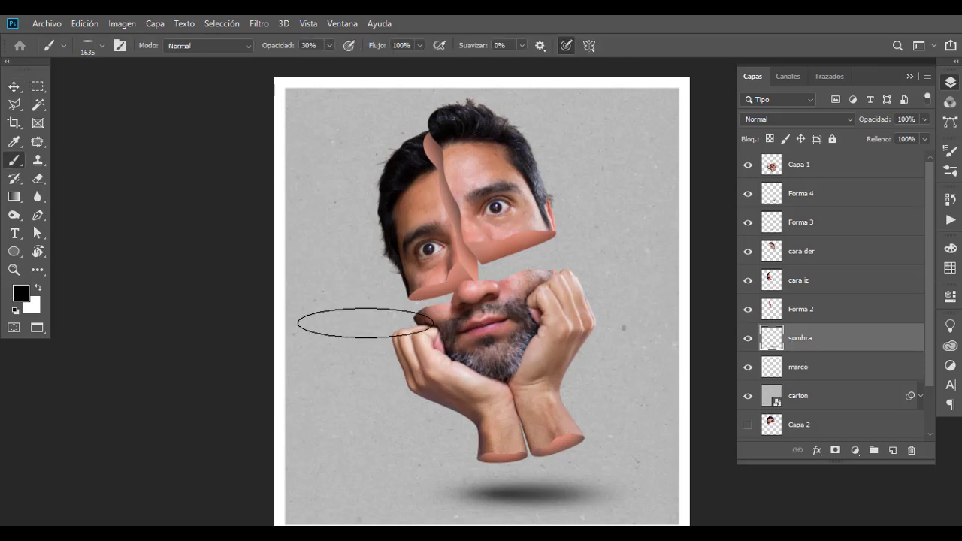
right_click(381, 355)
drag(412, 267, 419, 356)
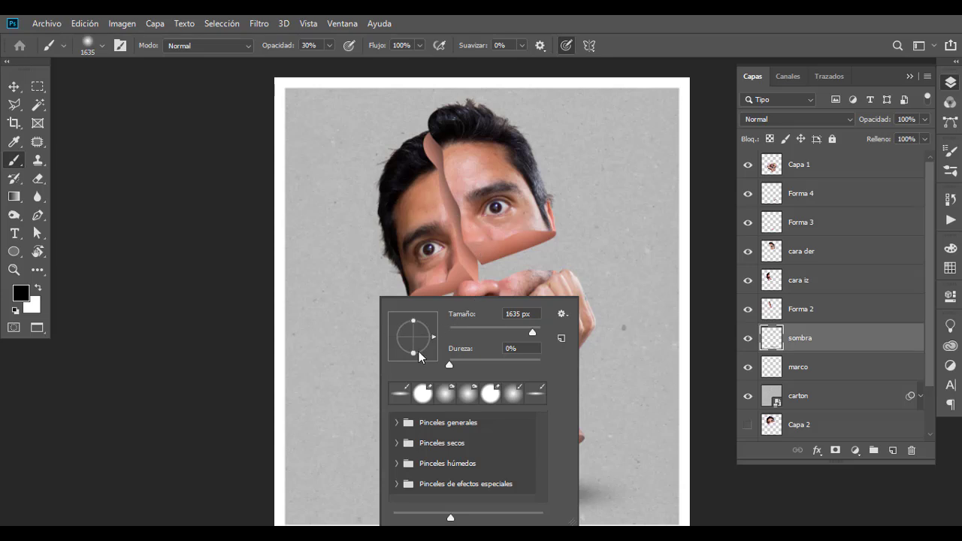
key(Return)
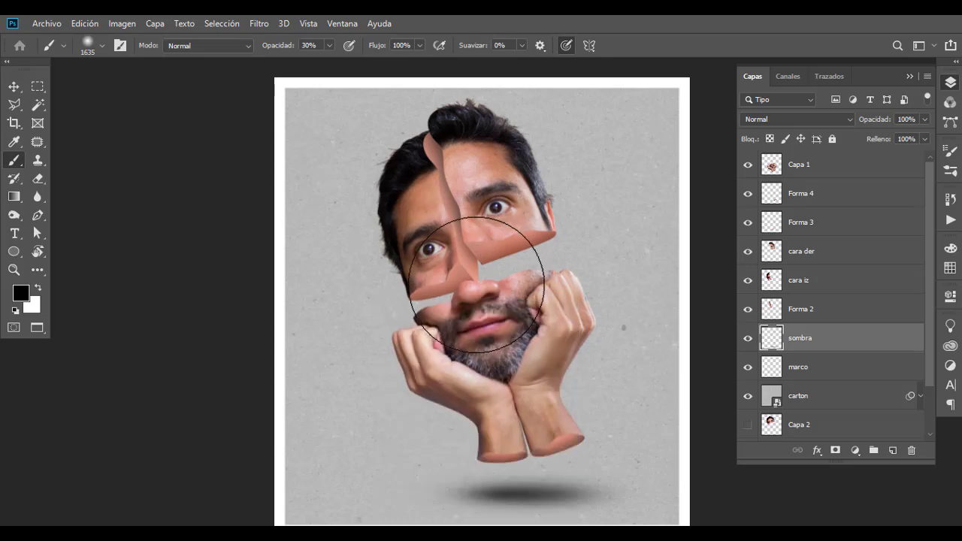
mouse_move(477, 288)
mouse_down()
mouse_move(445, 294)
mouse_move(498, 236)
mouse_move(524, 306)
mouse_move(523, 257)
mouse_move(449, 321)
mouse_move(532, 373)
mouse_up()
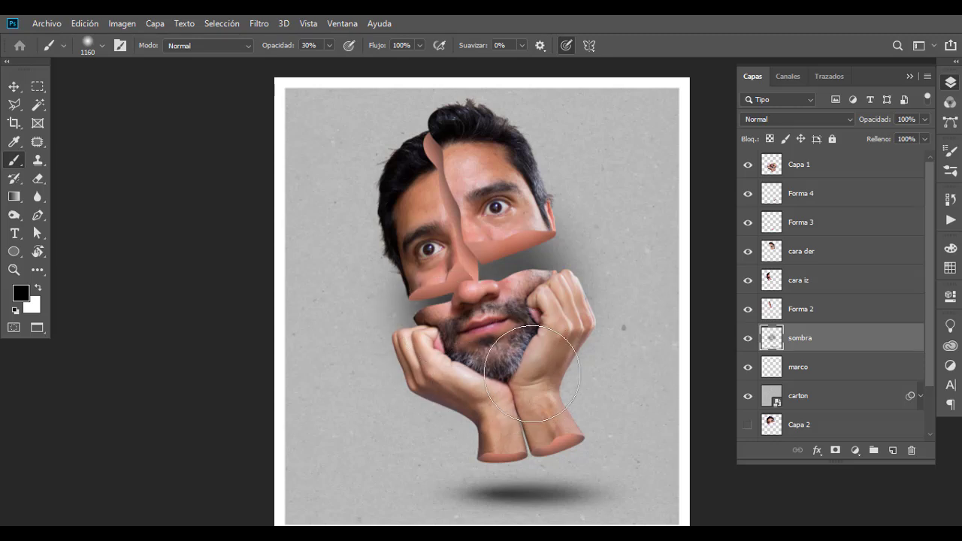
key(v)
click(837, 399)
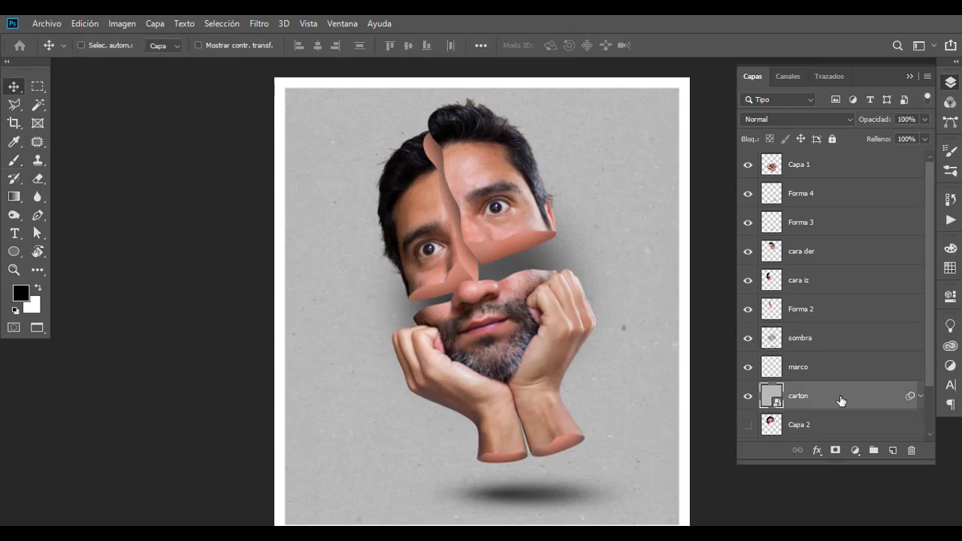
Duplicate the carton texture and move 'carton copia' to the top in Superponer blend.
key(ctrl+j)
drag(822, 401, 822, 161)
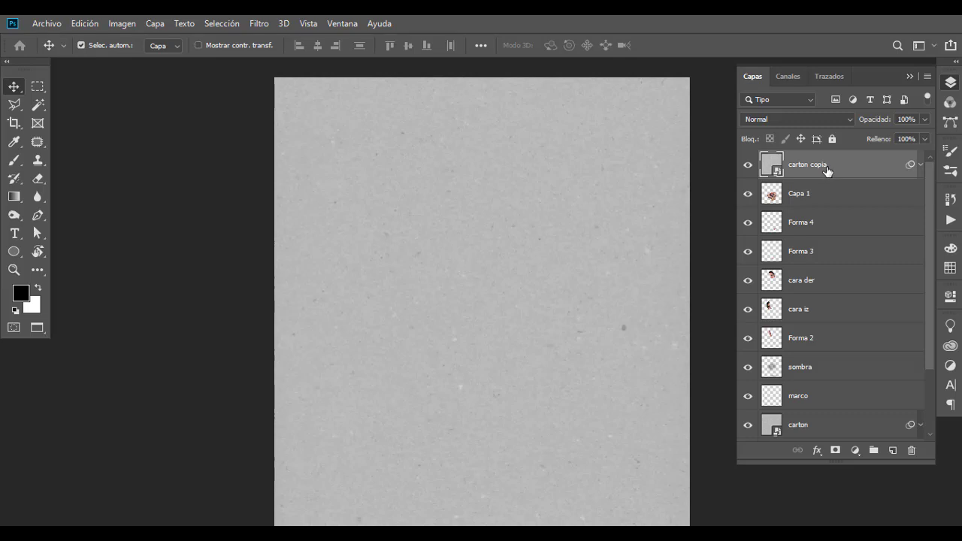
drag(522, 266, 511, 265)
alt+click(511, 264)
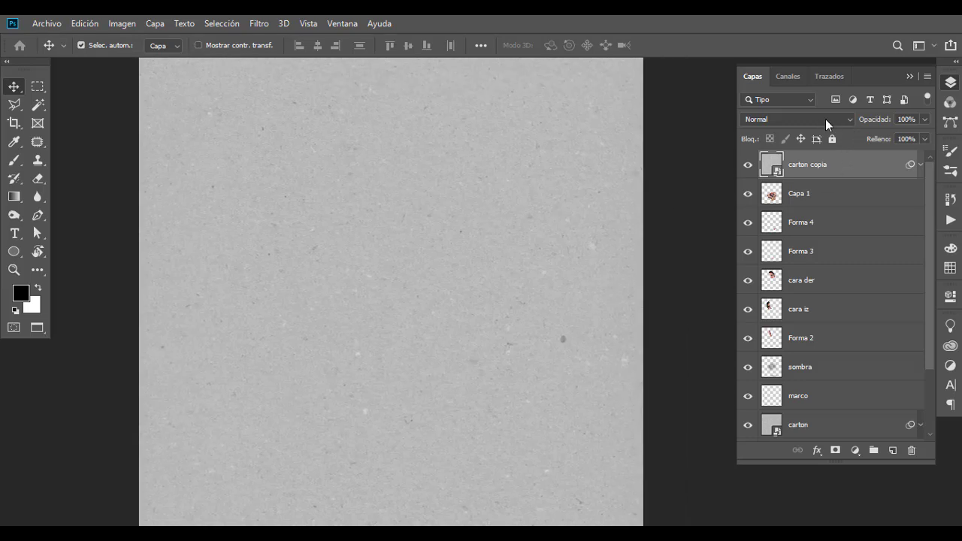
click(825, 119)
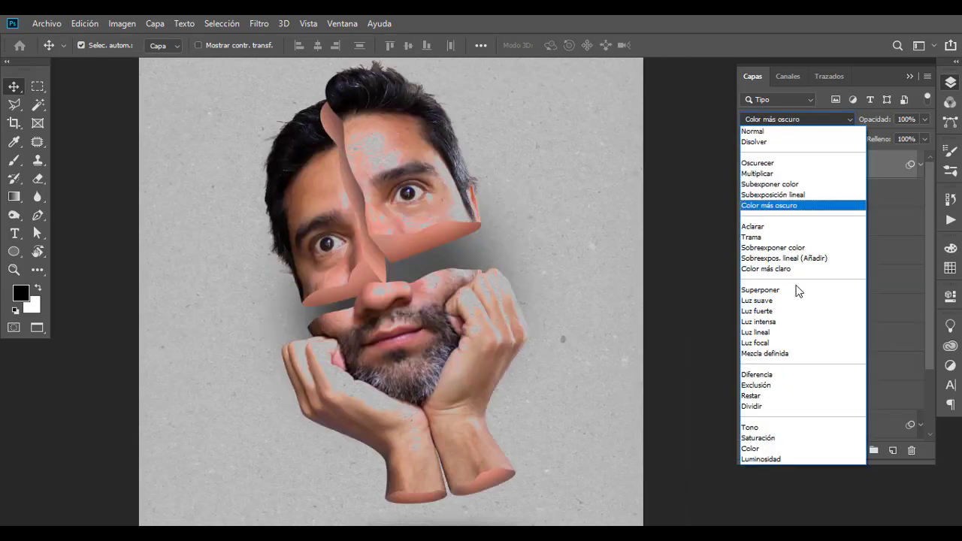
key(Escape)
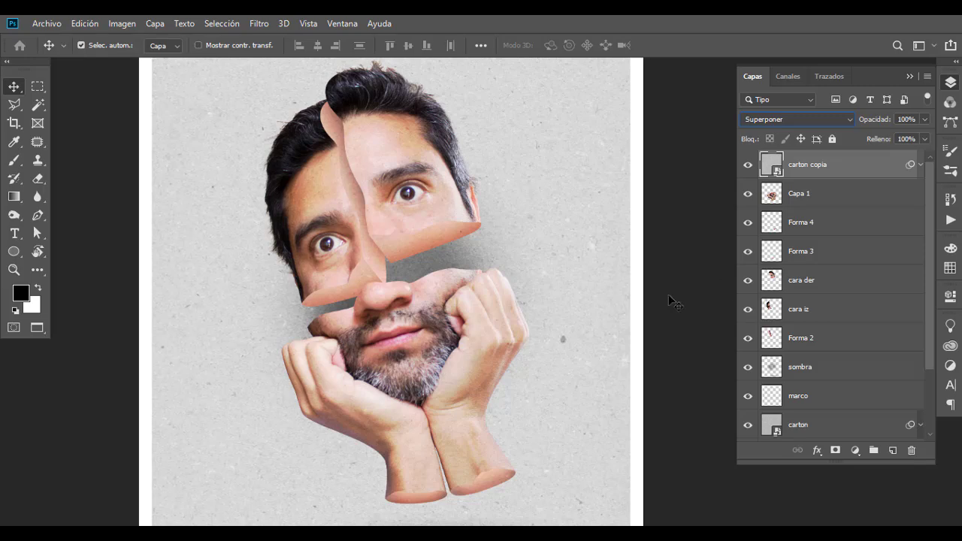
Toggle the carton copia overlay off and on while zooming on the face to compare.
scroll(672, 300, down, 1)
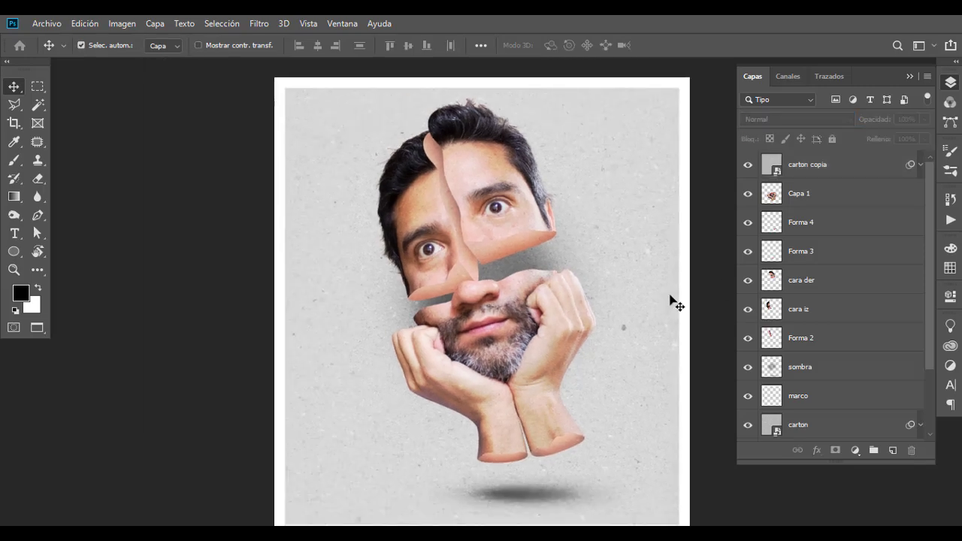
click(748, 164)
click(748, 164)
mouse_move(469, 237)
mouse_down()
mouse_move(532, 251)
mouse_move(510, 242)
mouse_up()
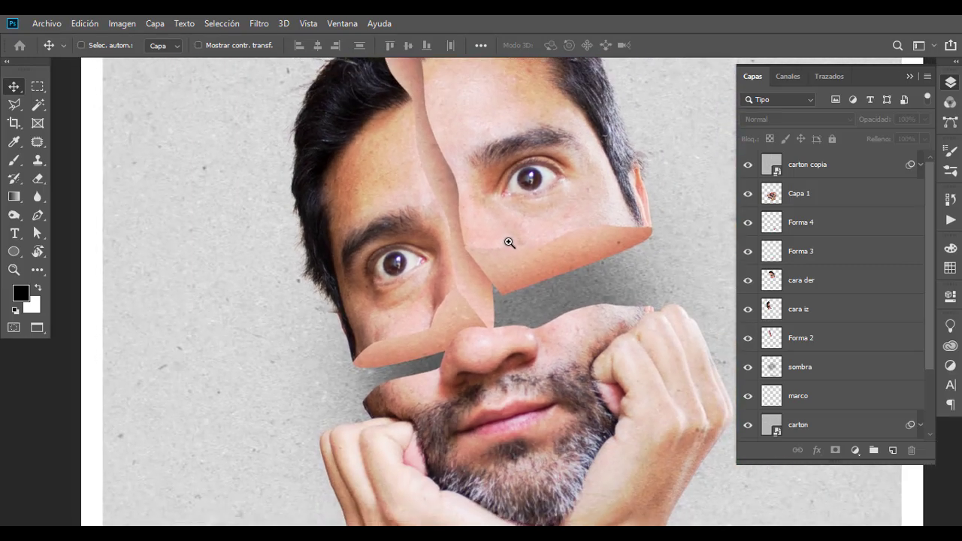
scroll(509, 242, down, 2)
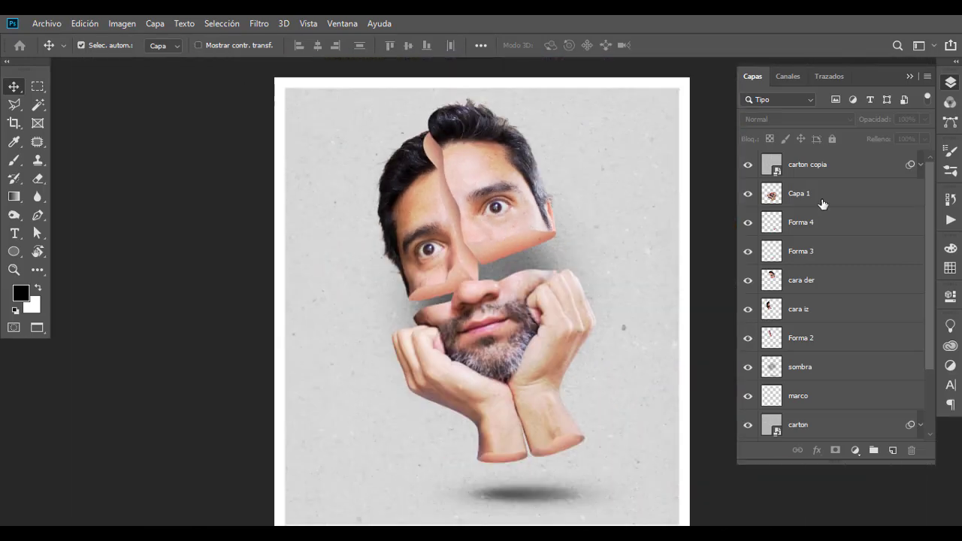
click(842, 169)
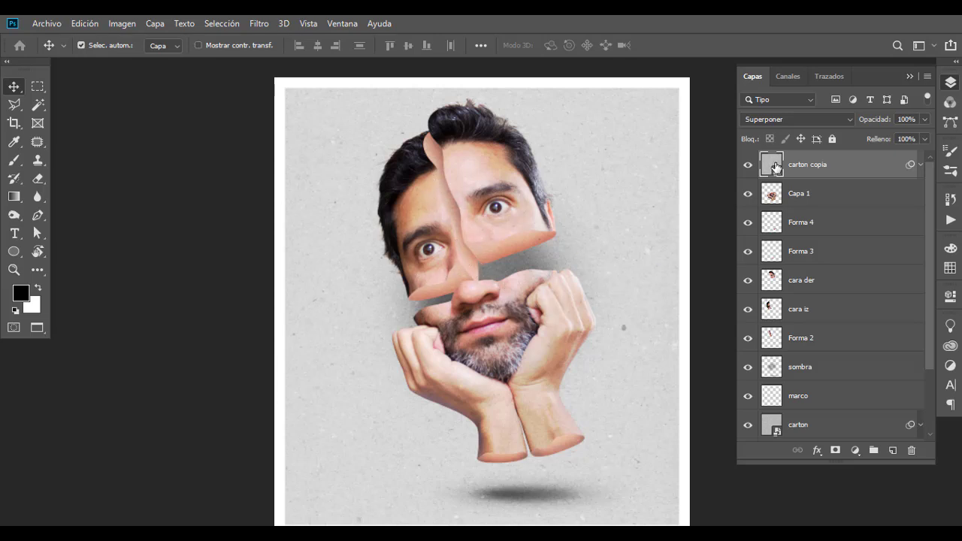
click(747, 164)
ctrl+click(524, 280)
key(ctrl)
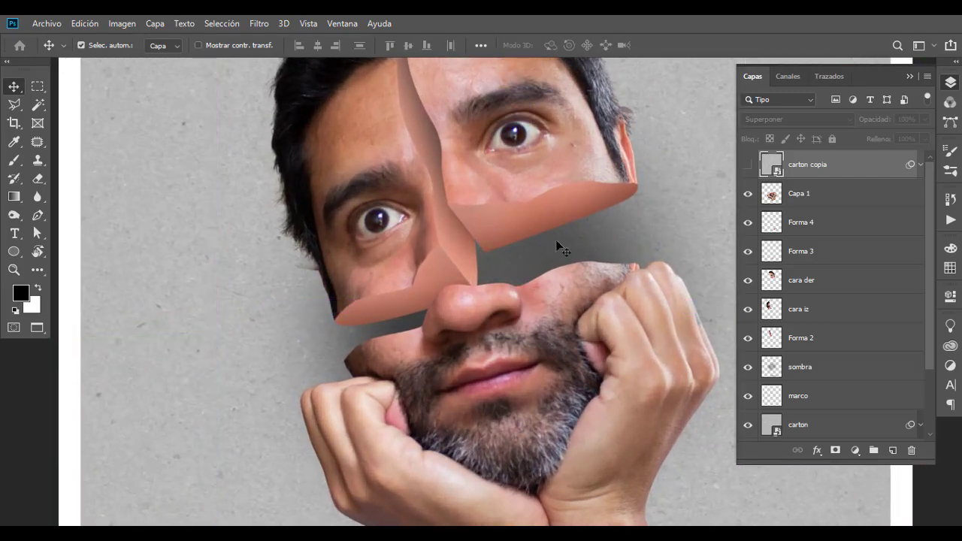
Show the overlay again and add a Tono/saturación adjustment above Capa 1 at saturation -34.
click(748, 164)
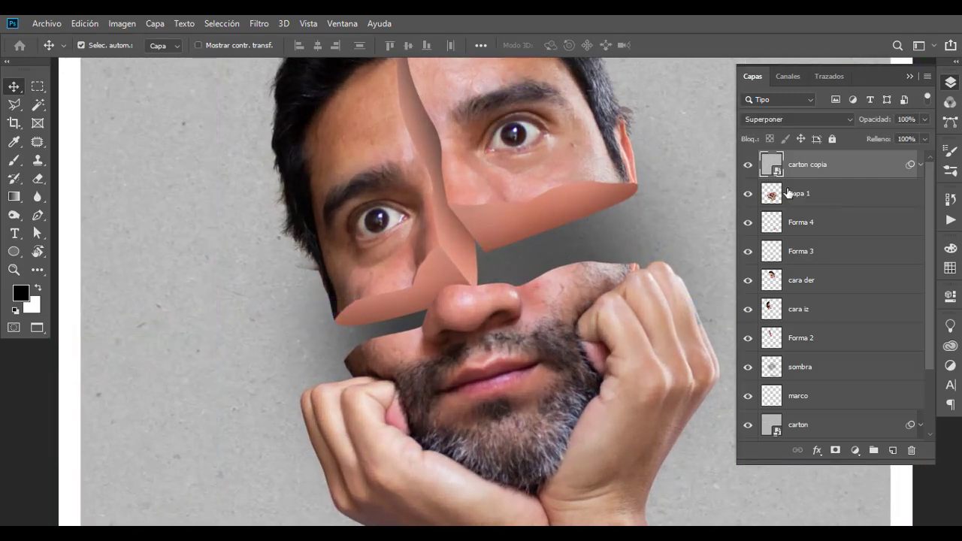
click(826, 196)
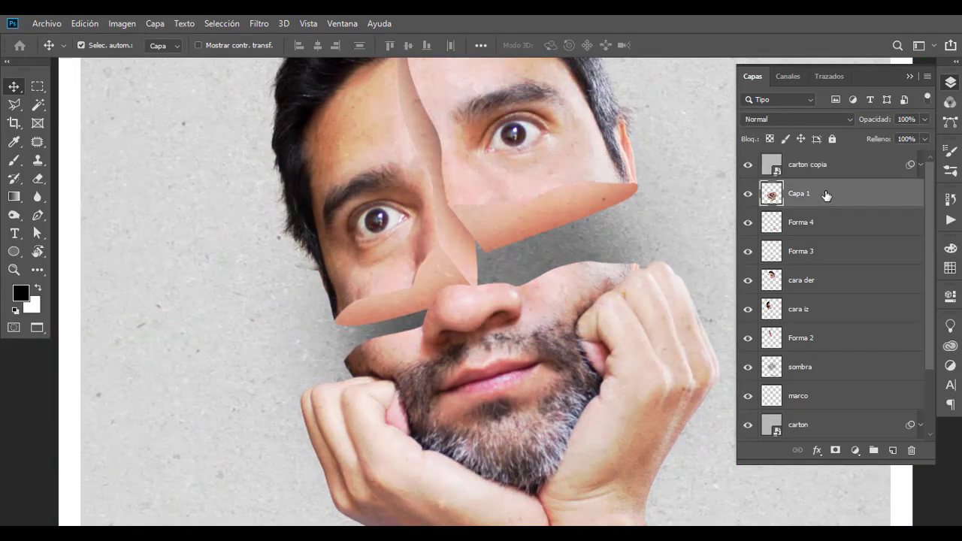
click(854, 450)
click(882, 314)
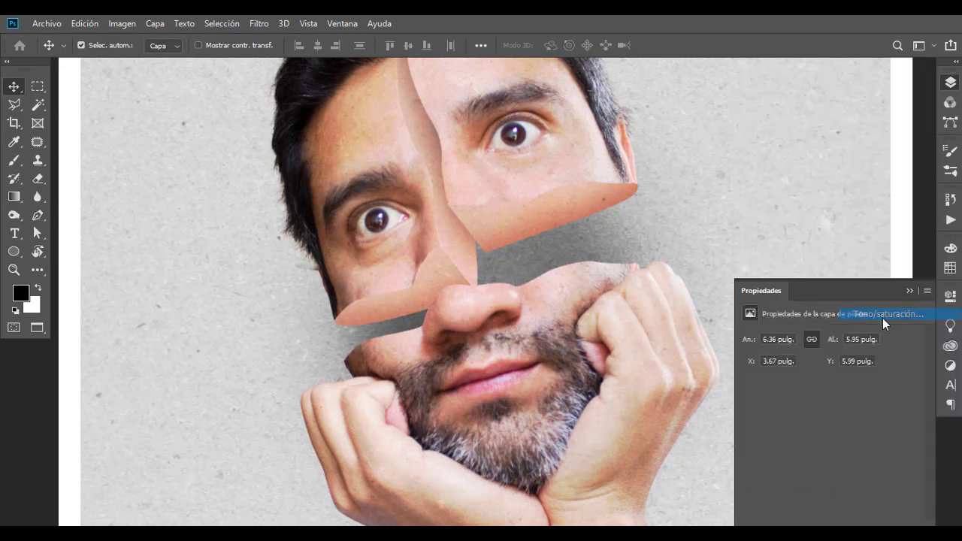
click(898, 403)
text(-34)
key(Return)
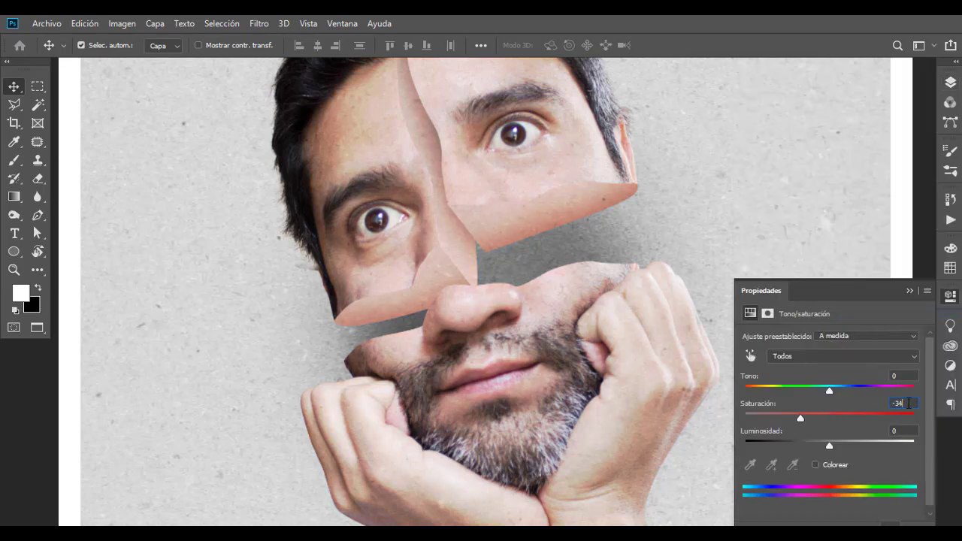
Return to the layers list, inspect the upper face, and add a Niveles adjustment.
click(950, 295)
key(ctrl+0)
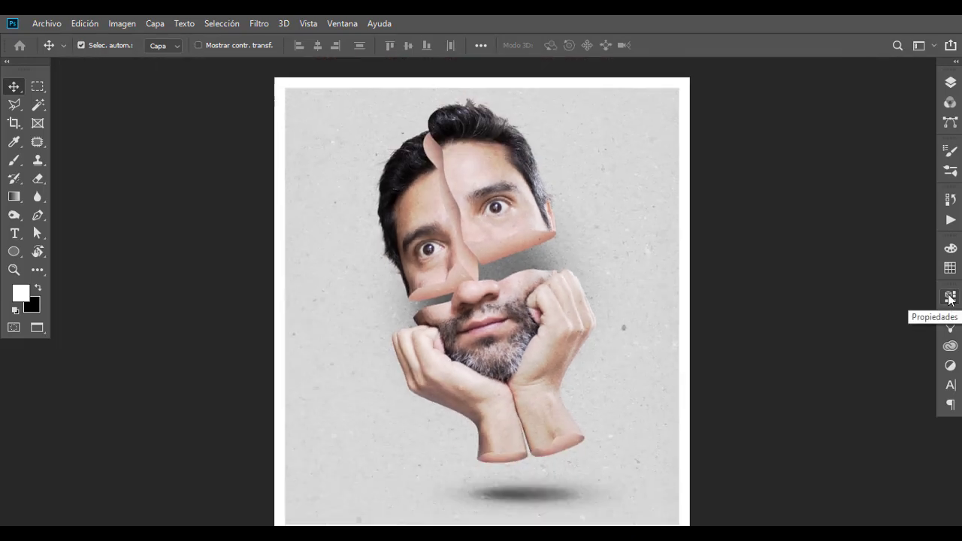
click(950, 83)
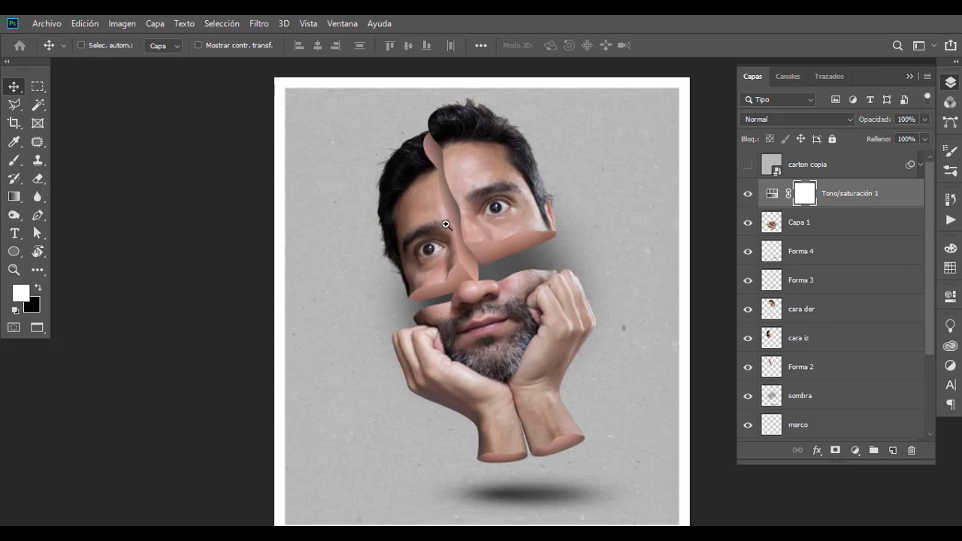
drag(445, 220, 470, 228)
drag(612, 278, 551, 256)
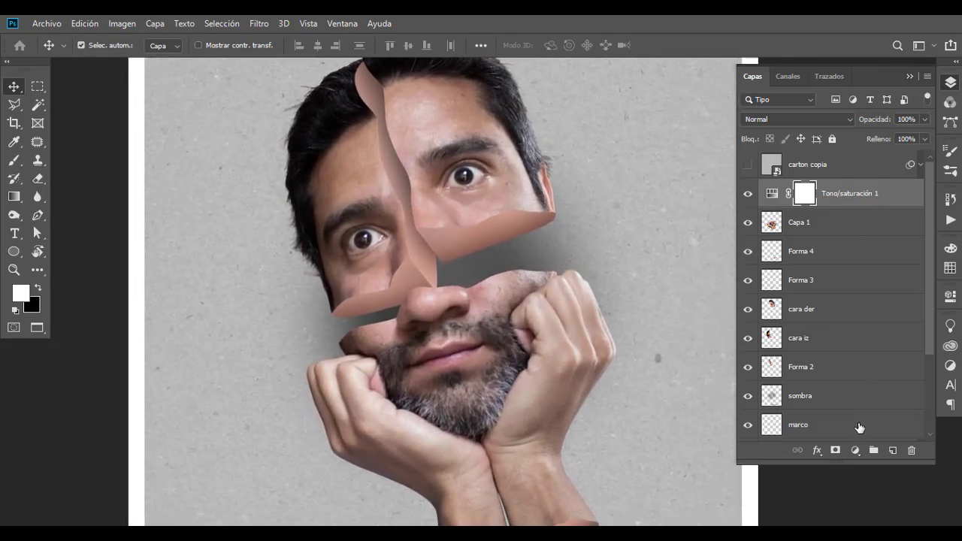
click(855, 450)
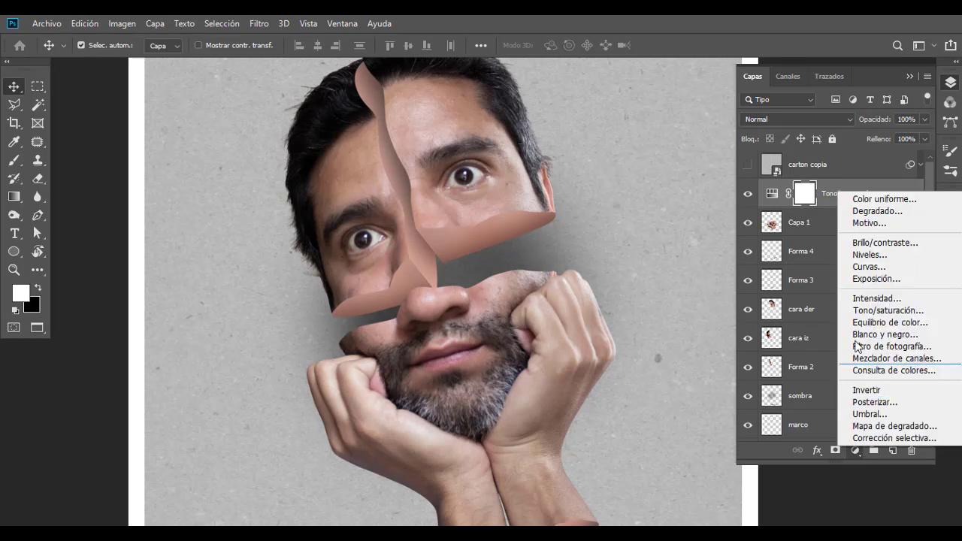
click(864, 254)
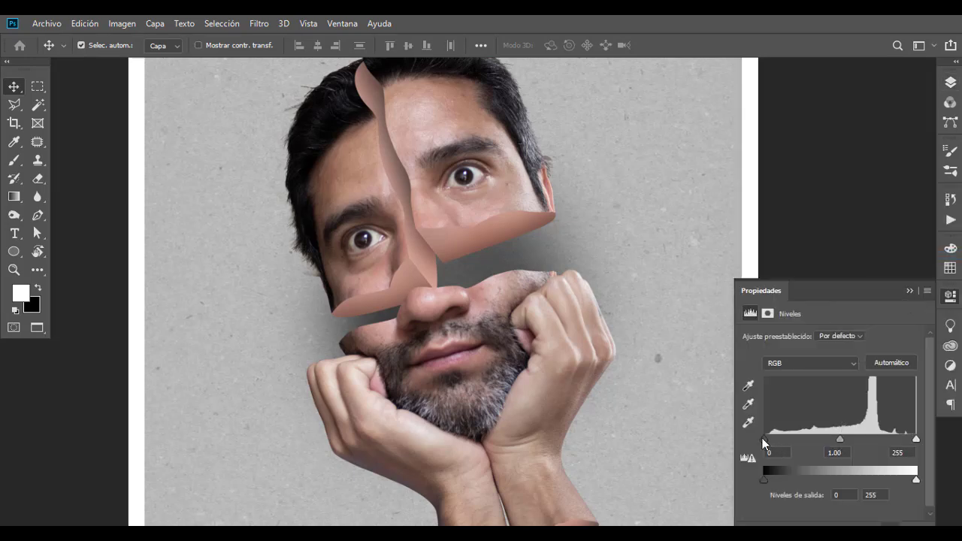
Set the Niveles input levels to 11, 0.90 and 247, then zoom out.
drag(763, 440, 769, 444)
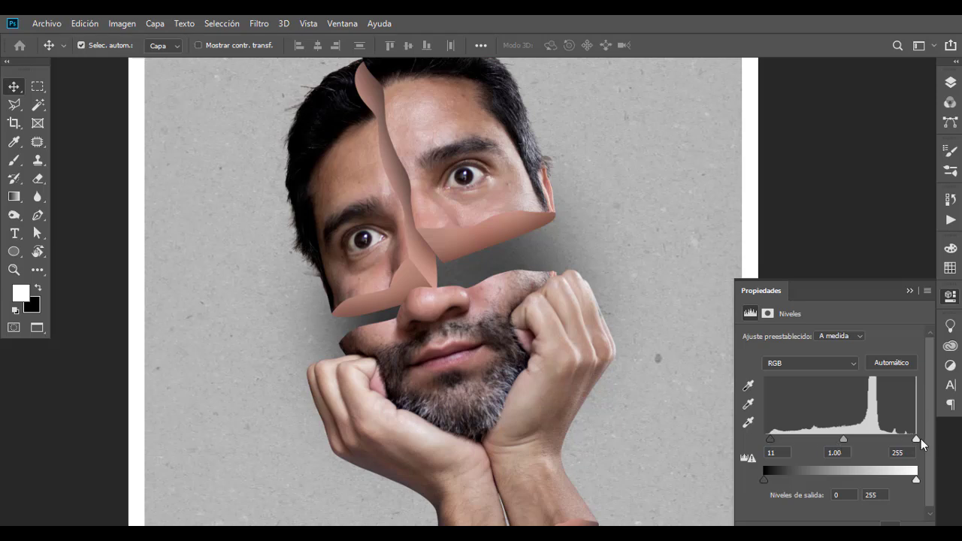
drag(916, 439, 911, 439)
drag(843, 445, 846, 445)
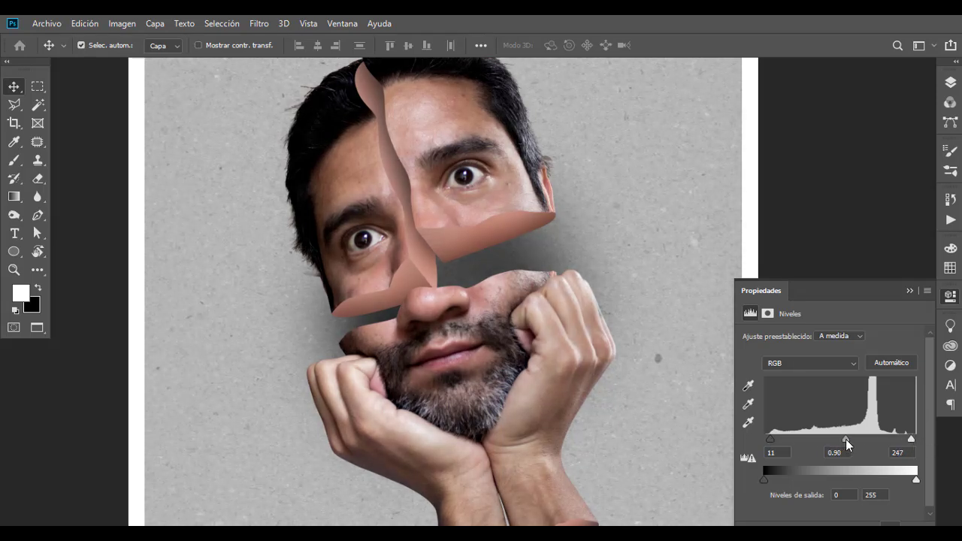
key(ctrl+minus)
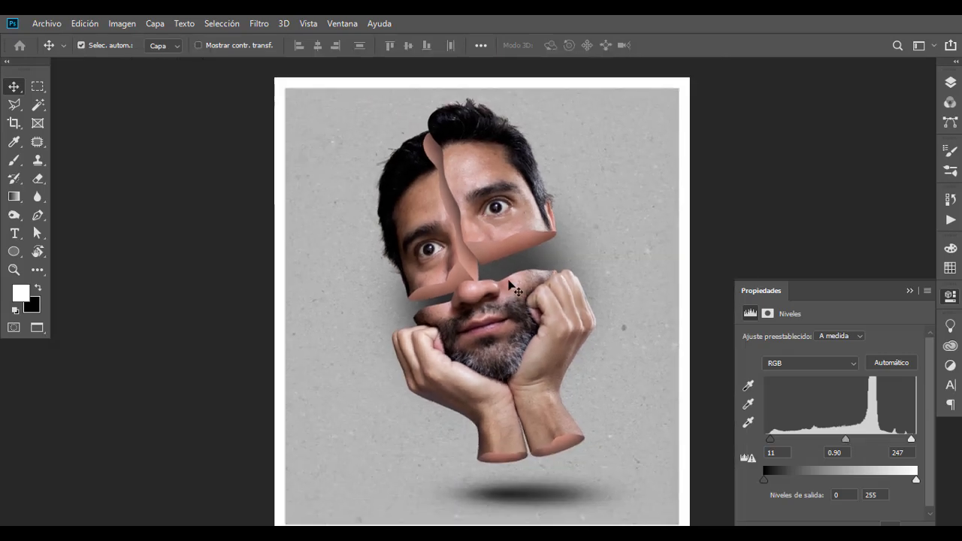
Compare carton copia and Niveles 1 on and off, leave both visible, then select carton.
click(950, 82)
click(748, 164)
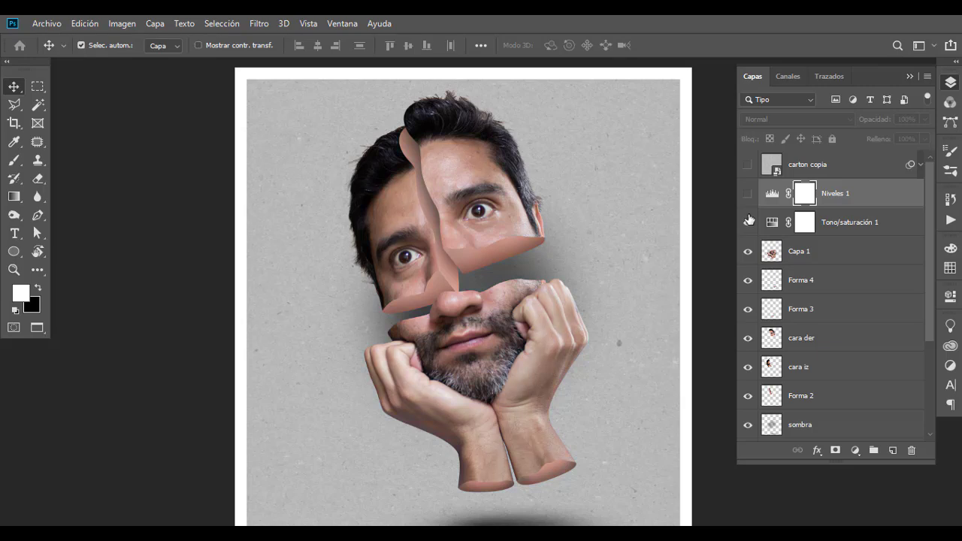
click(748, 194)
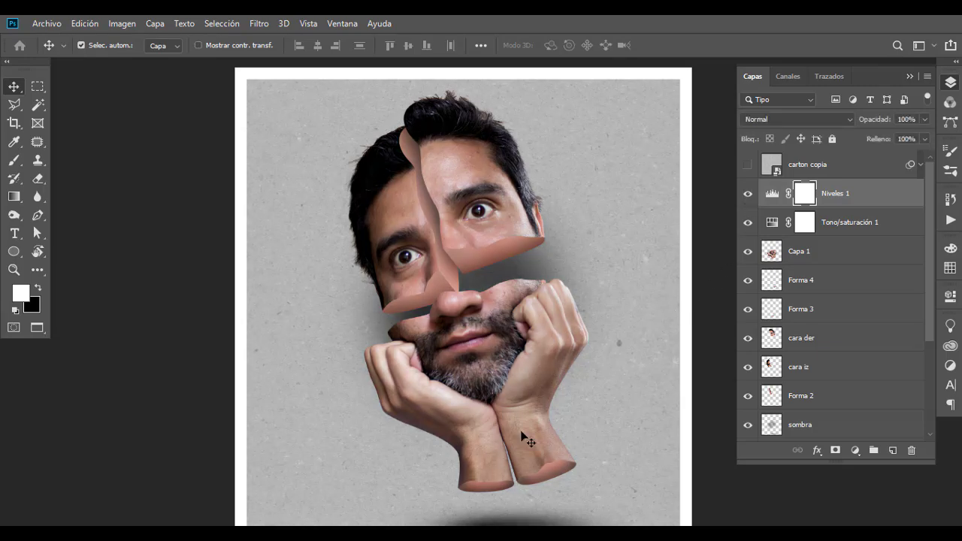
click(747, 165)
click(779, 164)
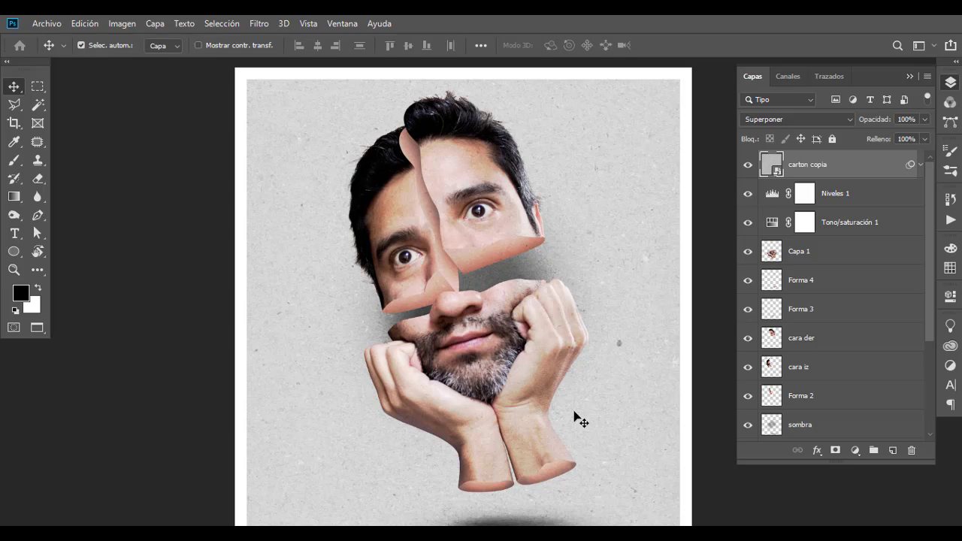
scroll(834, 346, down, 3)
click(841, 345)
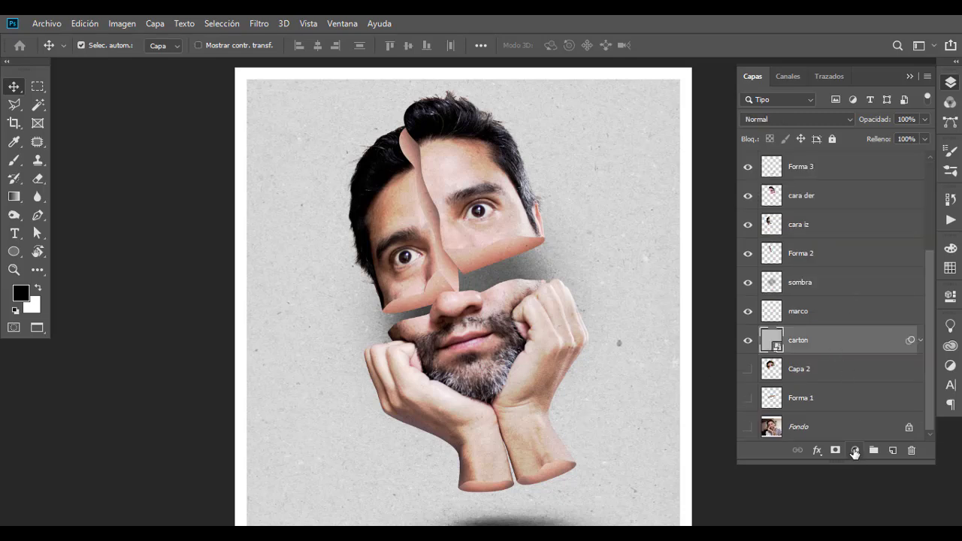
Add a Relleno degradado fill using the Amarillo,violeta,naranja,azul preset in Radial style.
click(854, 451)
click(876, 215)
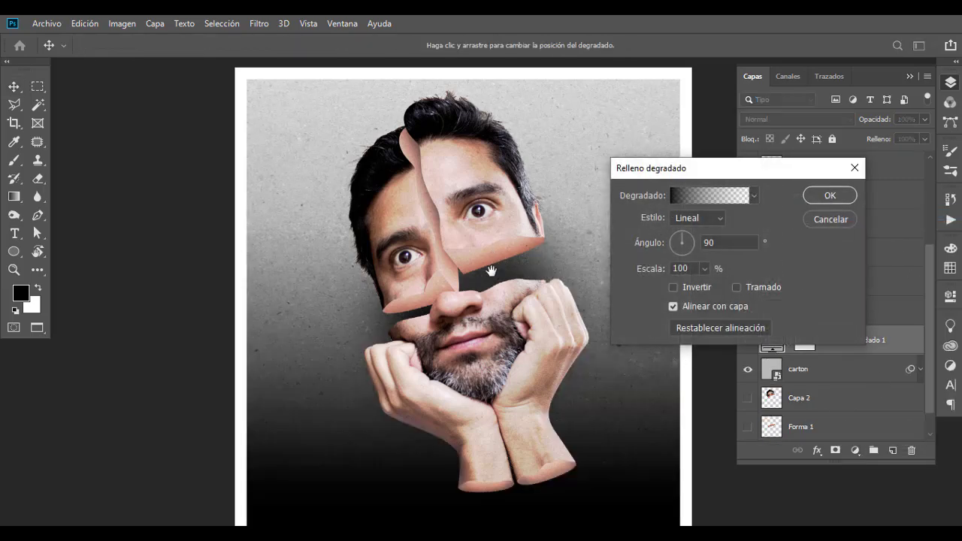
drag(489, 275, 431, 272)
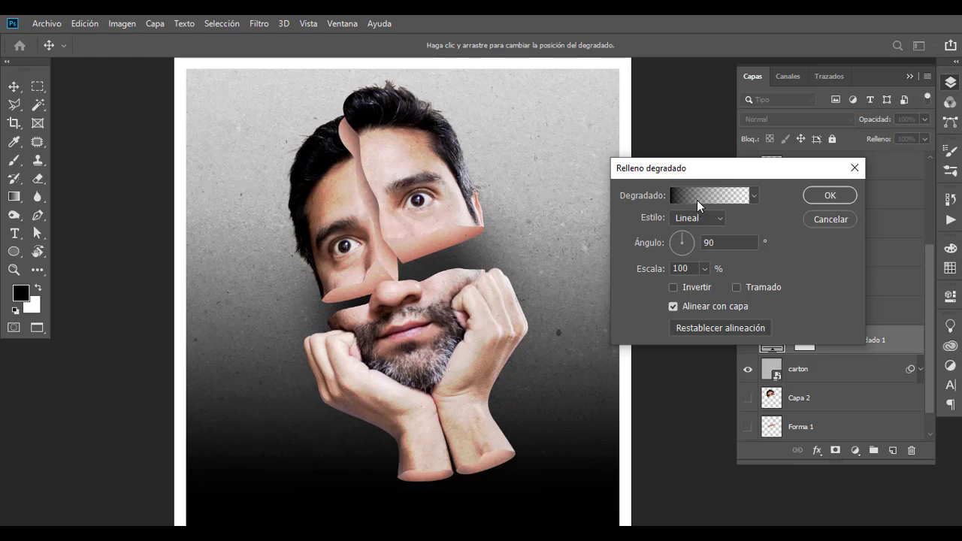
click(701, 195)
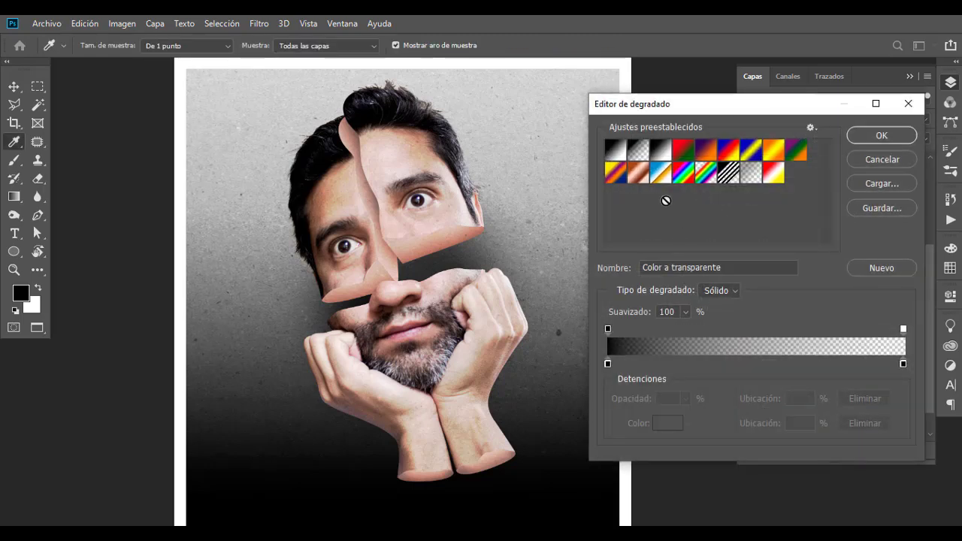
click(616, 176)
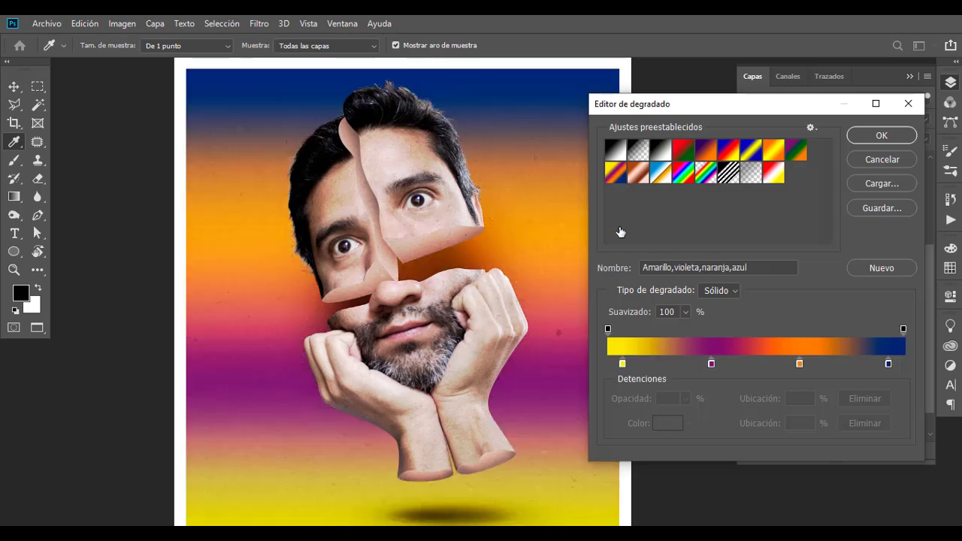
click(865, 137)
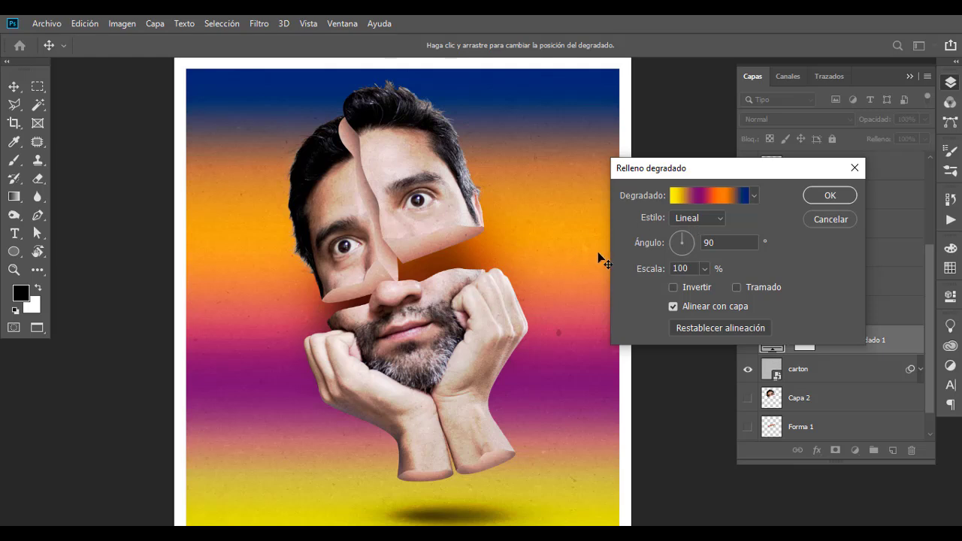
click(711, 220)
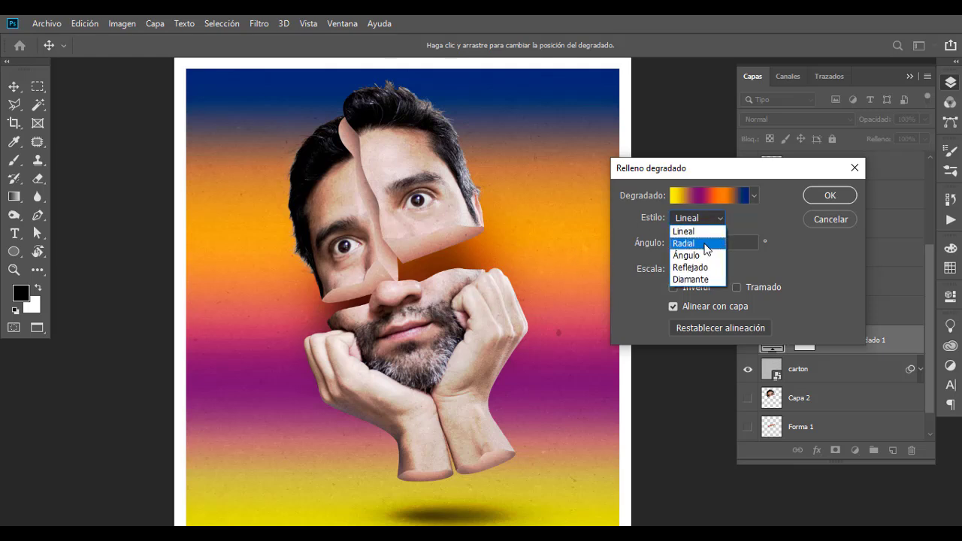
click(706, 244)
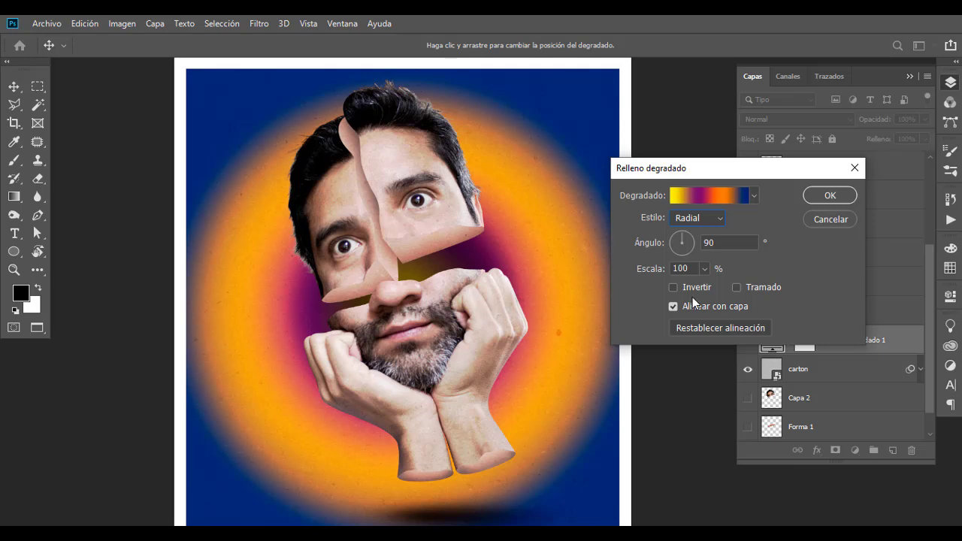
click(826, 197)
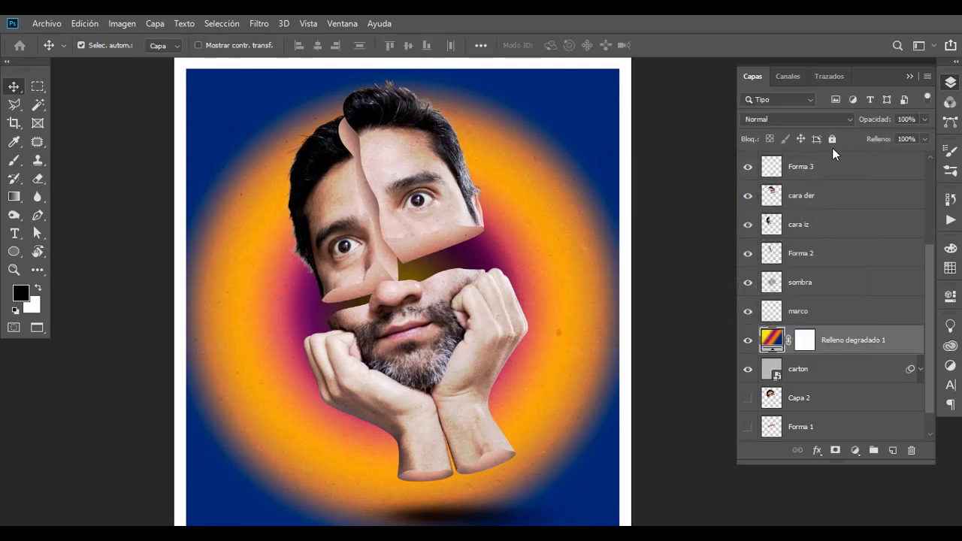
Blend the gradient fill layer in Luz fuerte at 40% opacity.
click(848, 120)
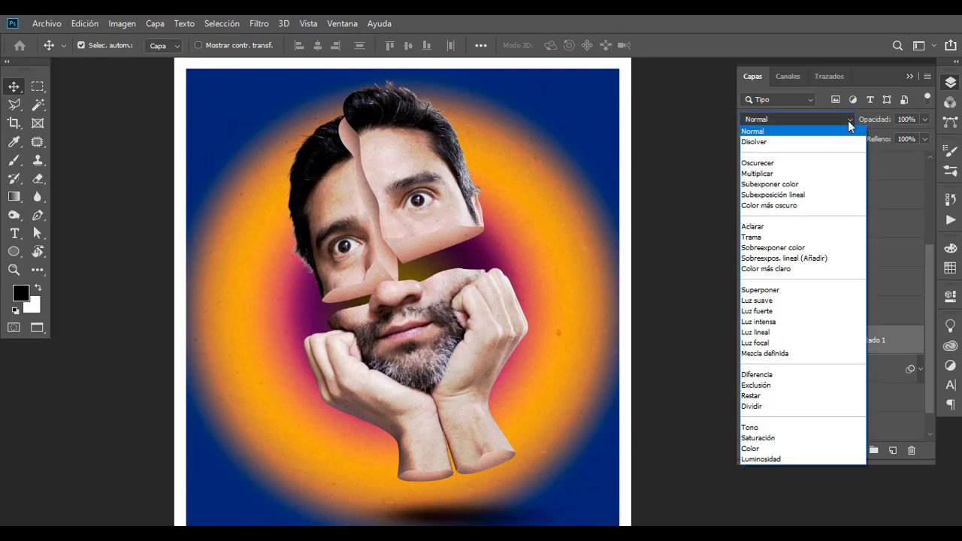
click(775, 310)
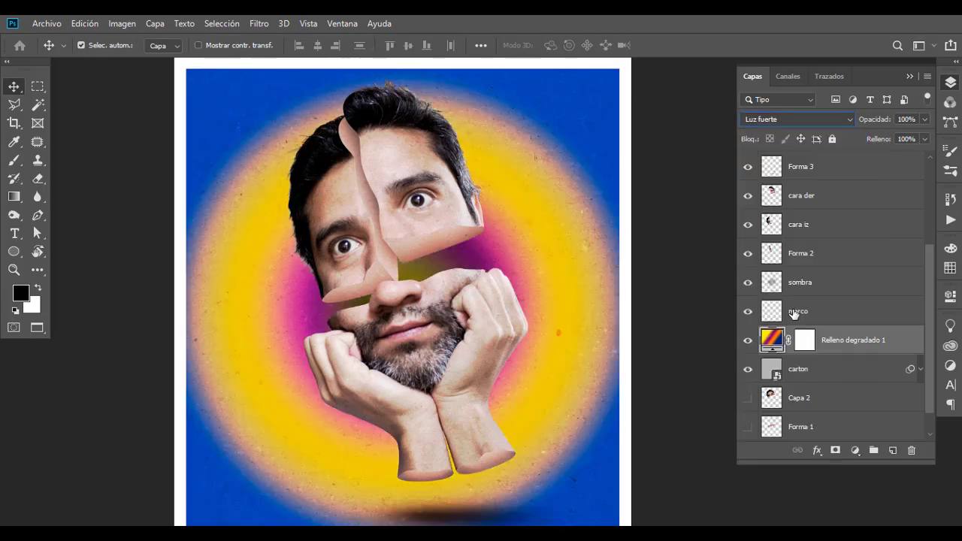
click(907, 119)
text(30)
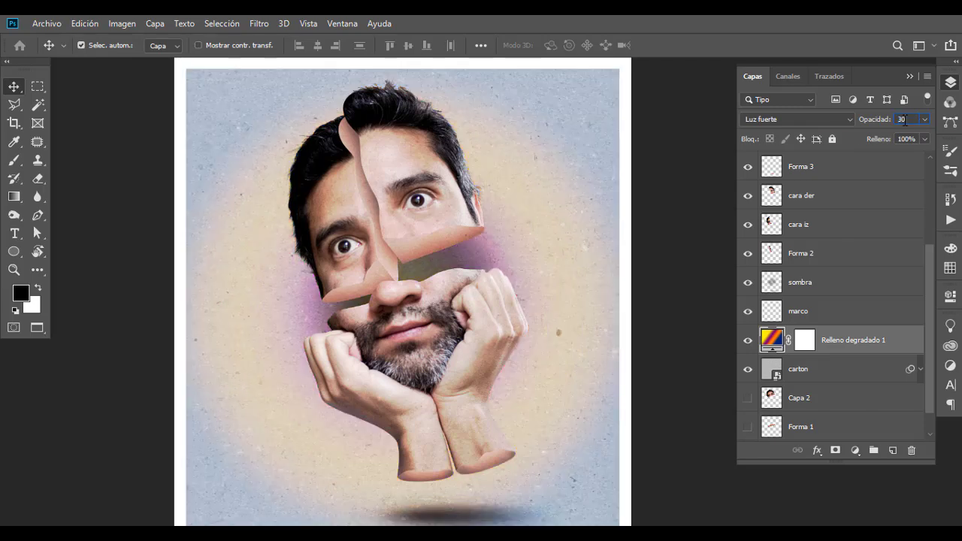
text(40)
key(Return)
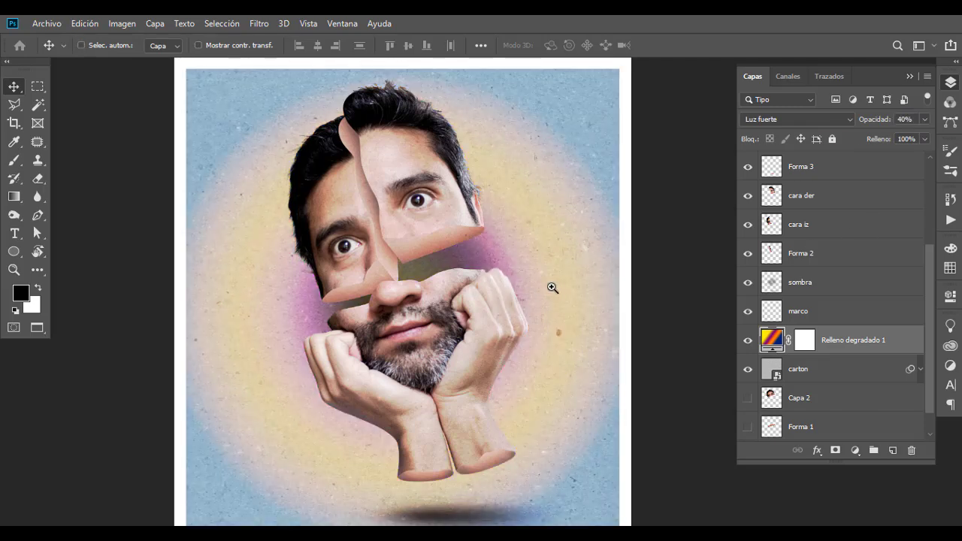
key(ctrl+0)
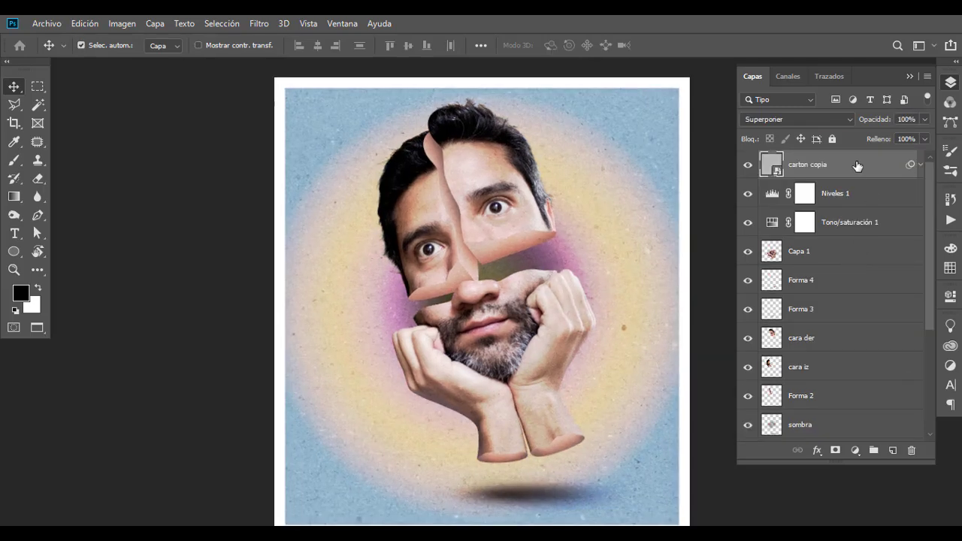
Stamp all visible layers into a new merged top layer, Capa 3.
scroll(877, 308, down, 1)
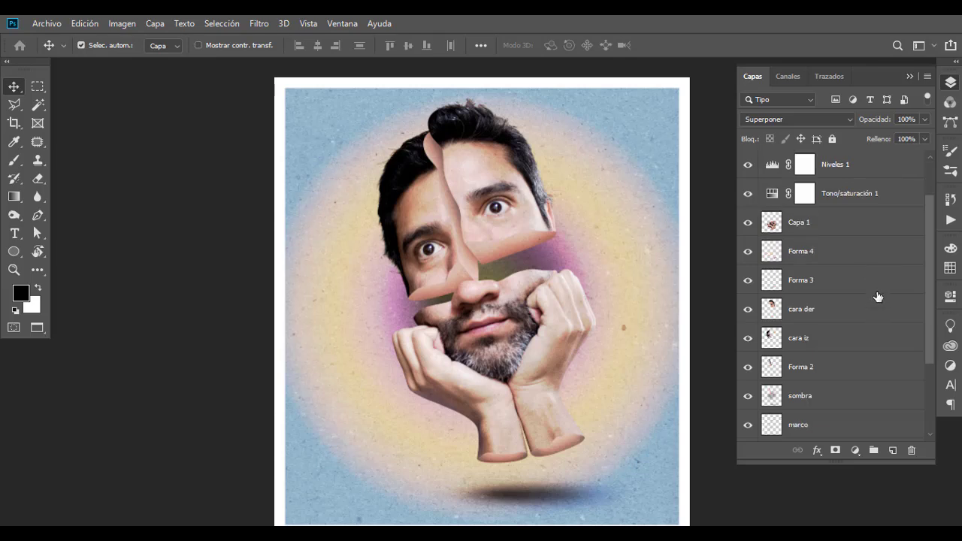
scroll(878, 299, down, 4)
scroll(877, 296, up, 5)
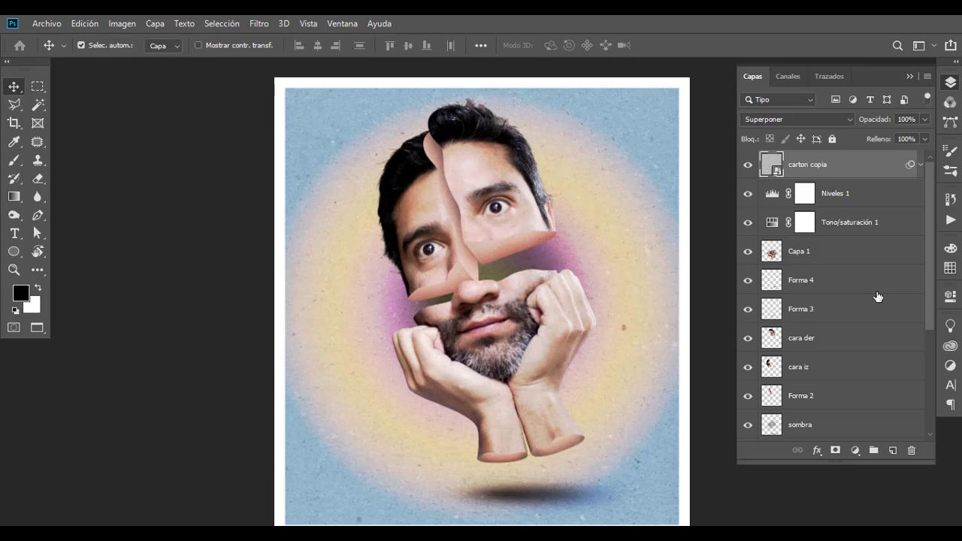
key(ctrl+alt+shift+e)
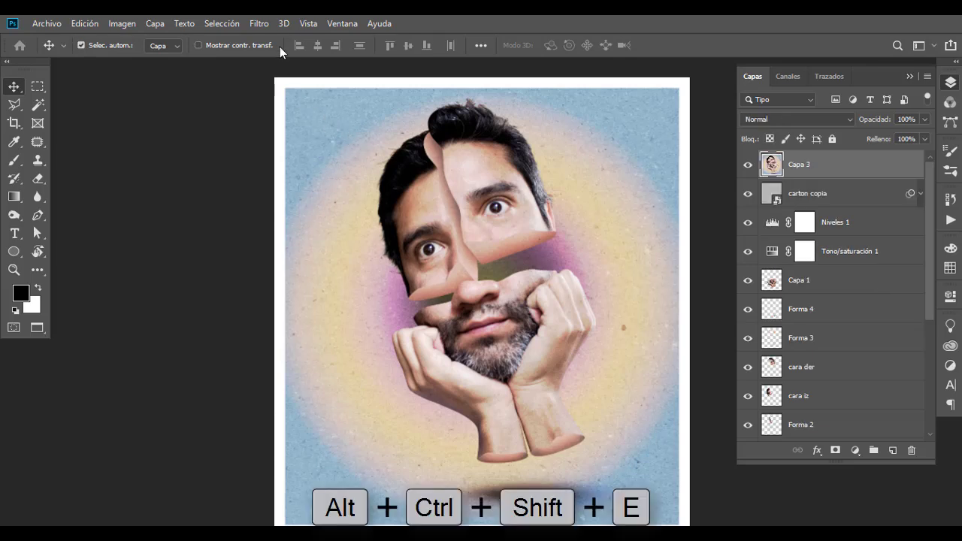
click(259, 23)
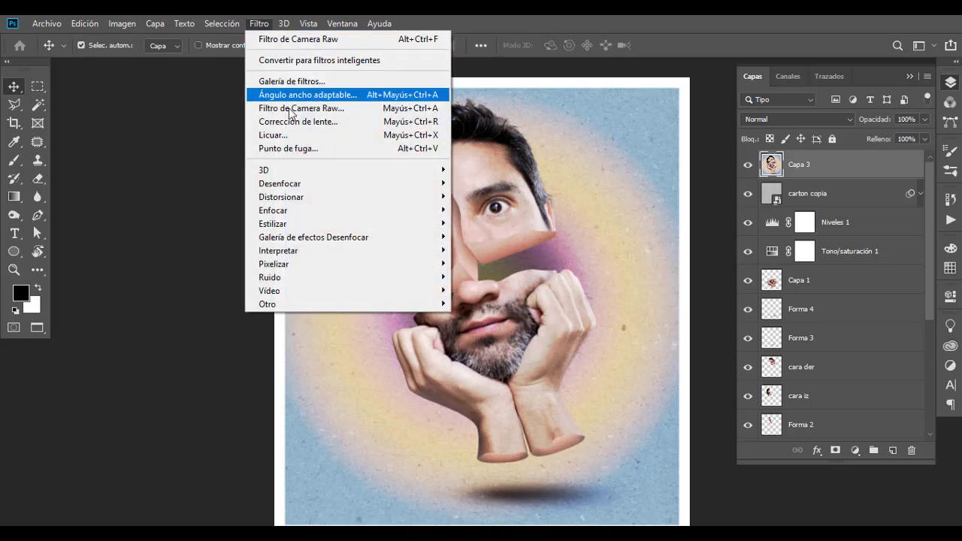
Open Camera Raw on Capa 3 and set Temperatura +18 and Exposición -0.60.
click(357, 108)
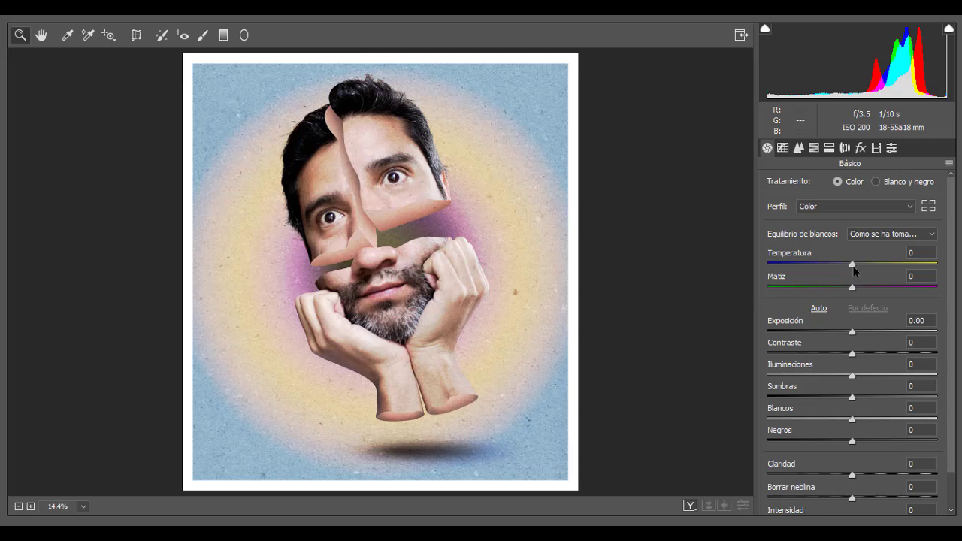
mouse_move(852, 265)
mouse_down()
mouse_move(811, 266)
mouse_move(867, 267)
mouse_up()
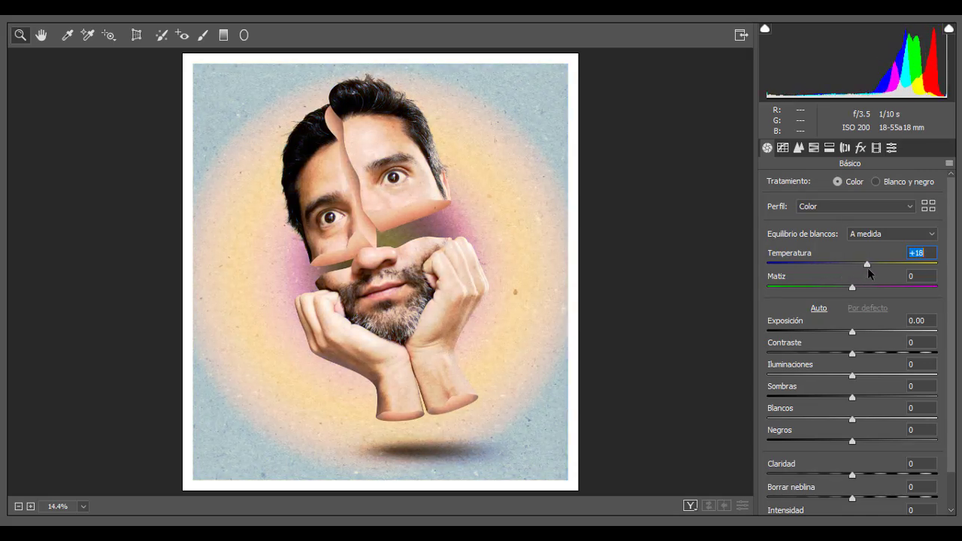
mouse_move(851, 333)
mouse_down()
mouse_move(841, 335)
mouse_move(861, 356)
mouse_move(895, 356)
mouse_move(876, 356)
mouse_up()
click(853, 356)
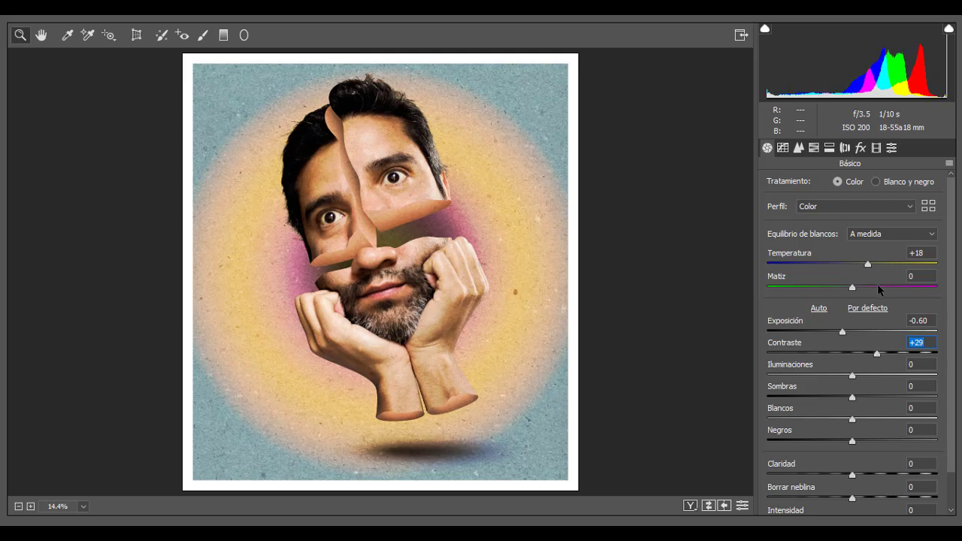
Finish the grade with Contraste +29 and Claridad +10, then apply it.
click(443, 235)
drag(492, 318, 481, 291)
scroll(871, 350, down, 1)
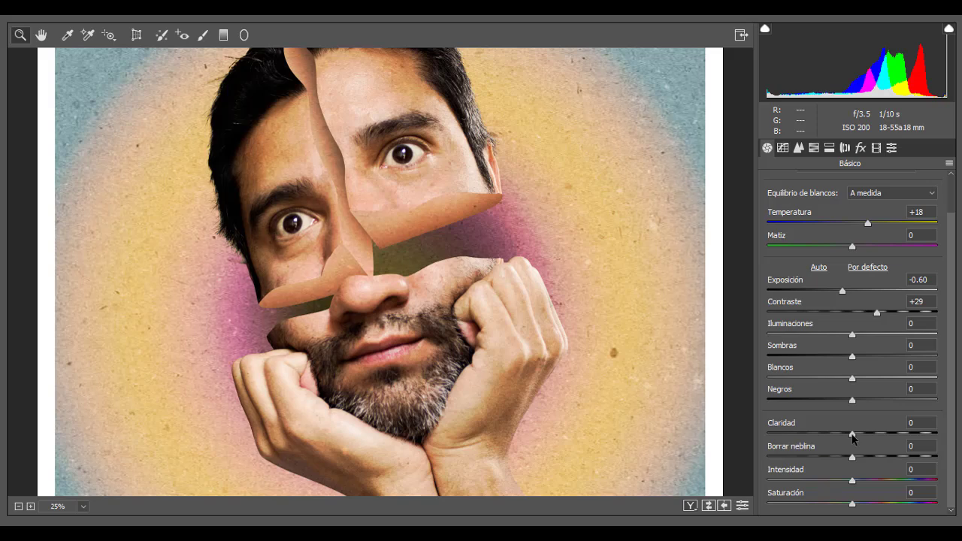
drag(852, 436, 806, 436)
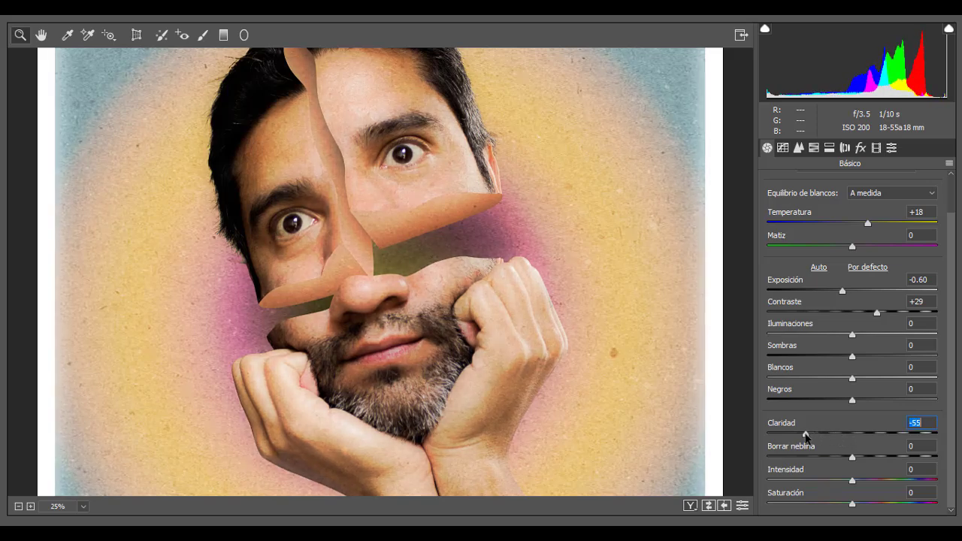
mouse_move(805, 435)
mouse_down()
mouse_move(874, 437)
mouse_move(805, 436)
mouse_move(861, 442)
mouse_up()
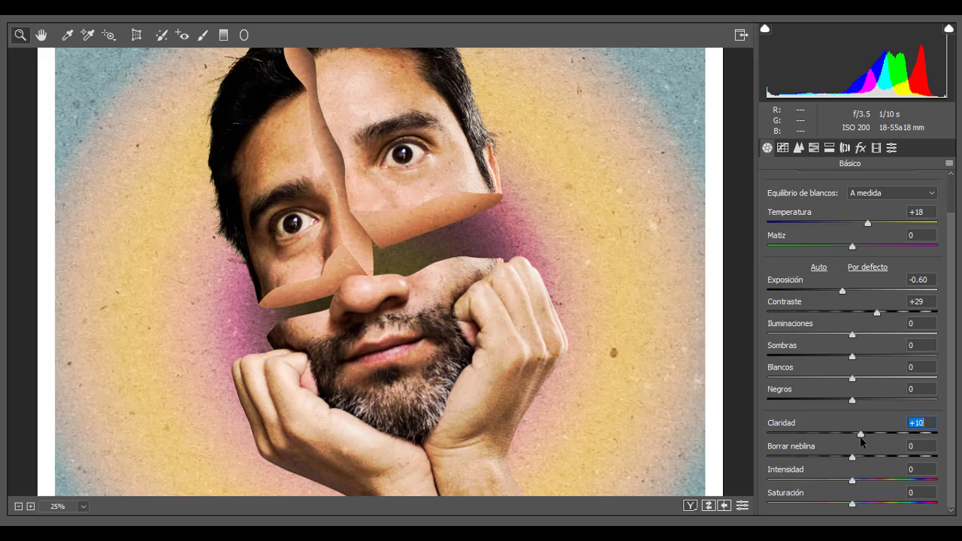
key(ctrl+0)
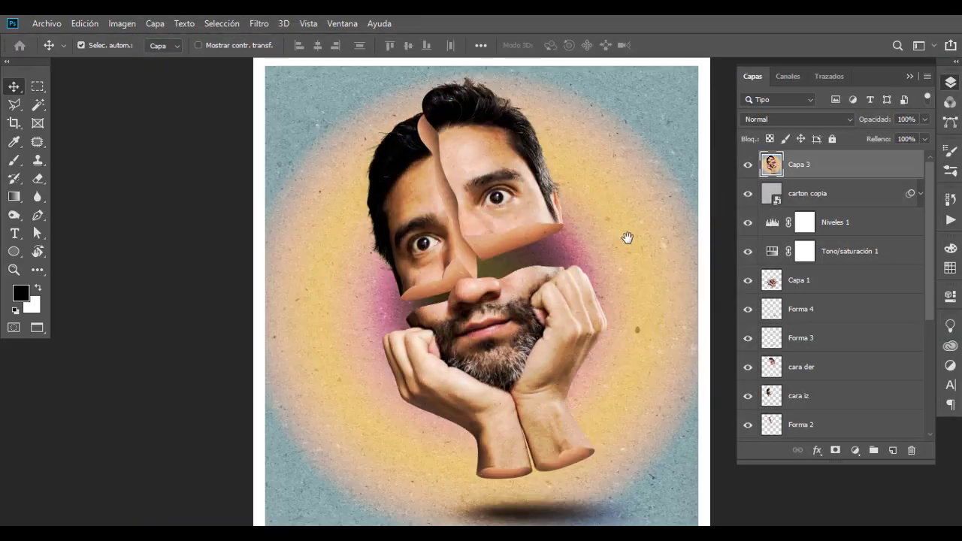
drag(627, 238, 576, 236)
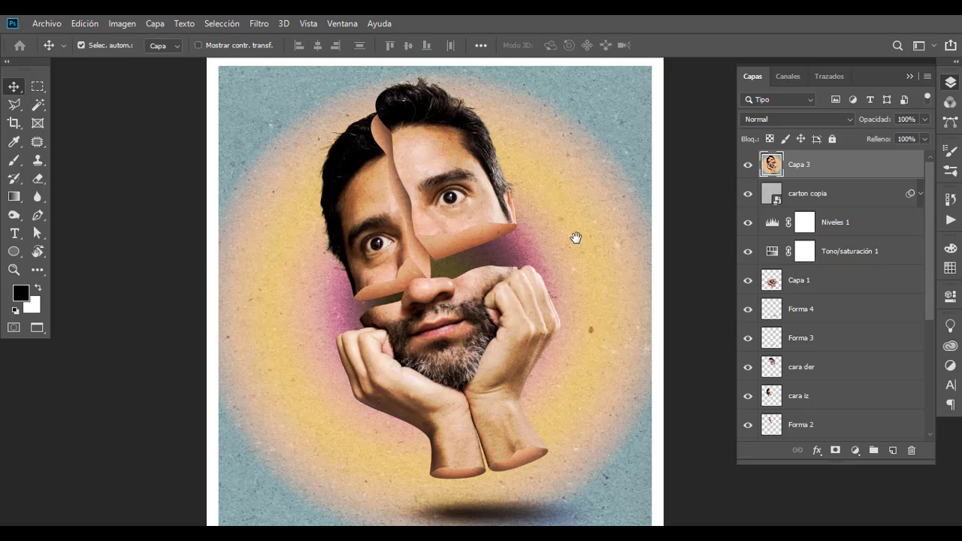
Zoom in on the finished collage's face, then open a website address and scroll through it.
click(502, 235)
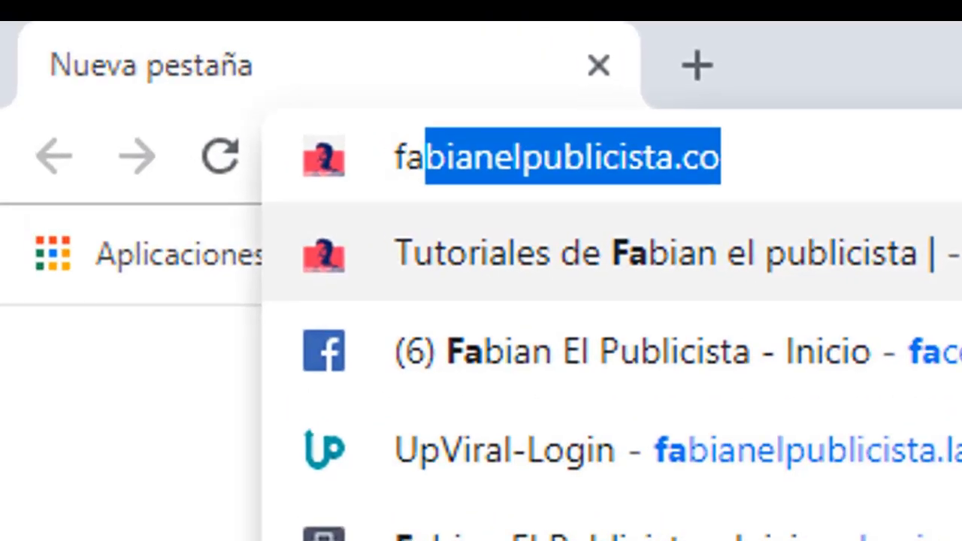
text(bianelpublic)
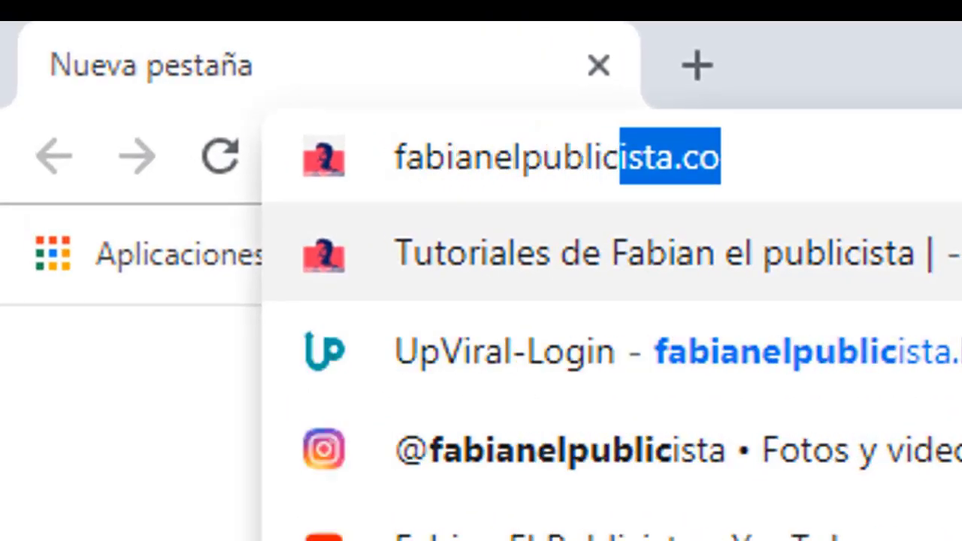
text(ista.)
key(Return)
scroll(196, 225, down, 5)
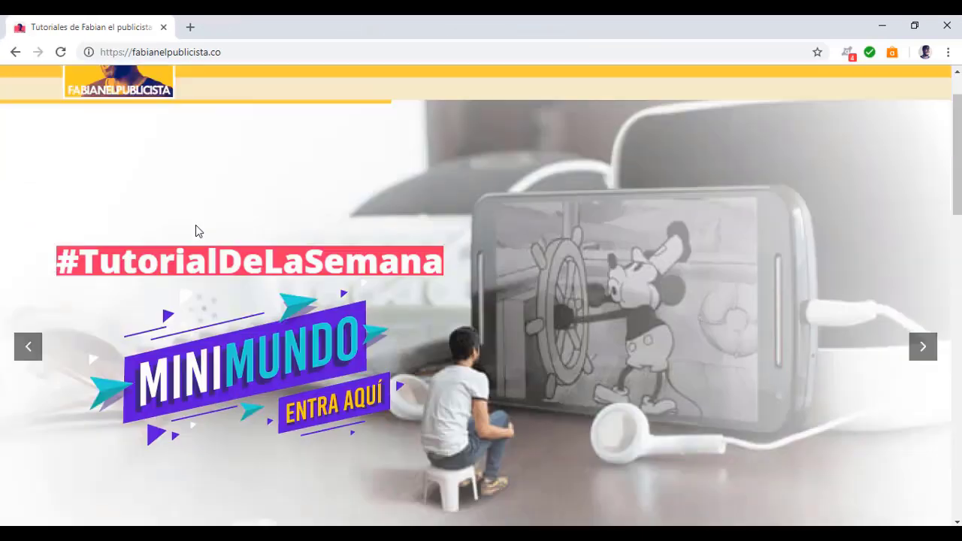
scroll(196, 224, down, 5)
scroll(196, 224, down, 10)
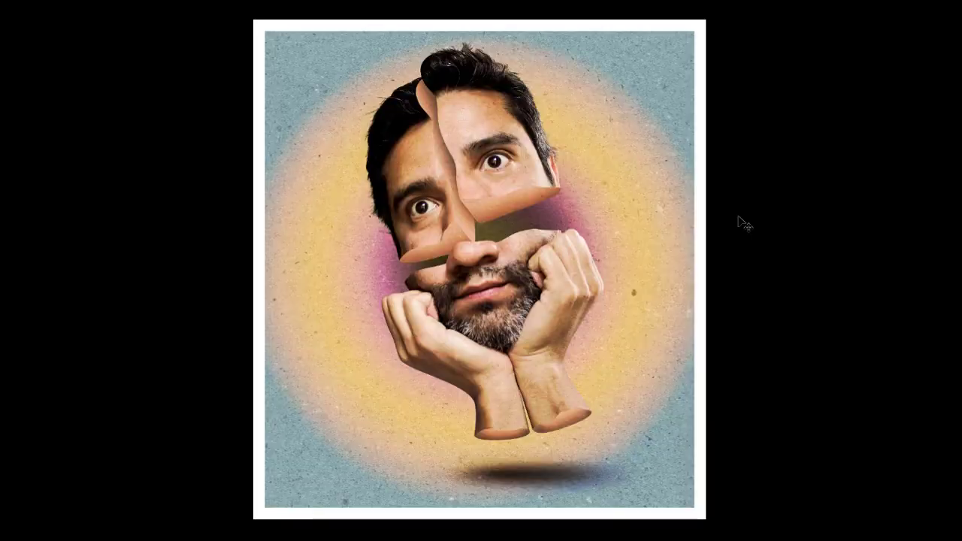